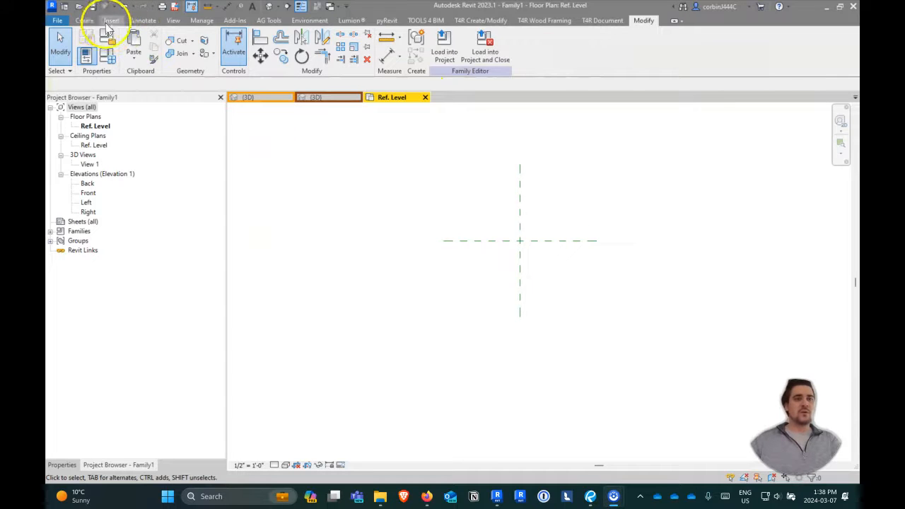
# Step: Close the family's Ref. Level view and open the Level 1 floor plan of Project1
pyautogui.click(87, 20)
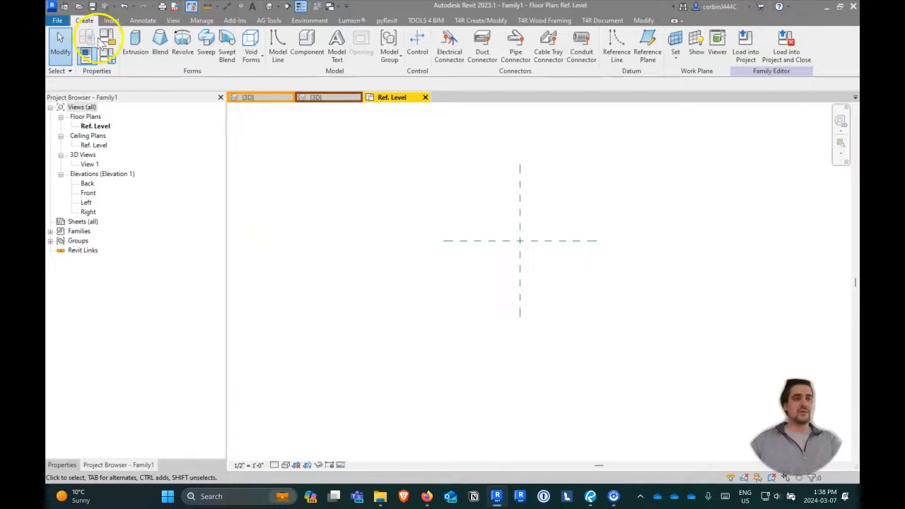
pyautogui.click(425, 97)
pyautogui.click(473, 247)
pyautogui.click(337, 93)
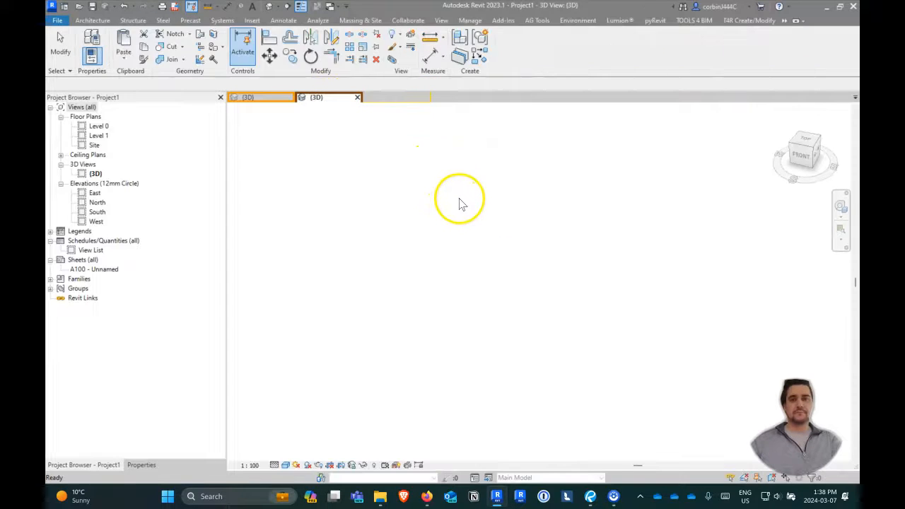
pyautogui.click(464, 221)
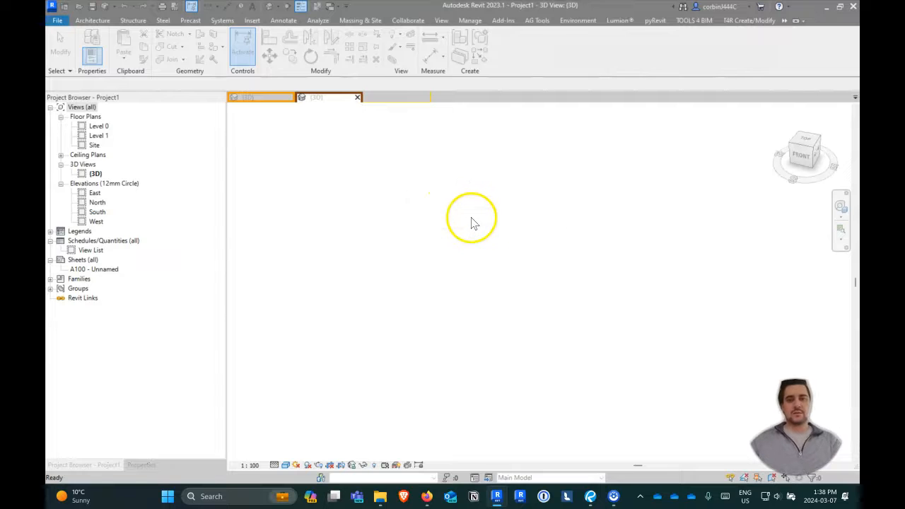
pyautogui.scroll(-5, 515, 238)
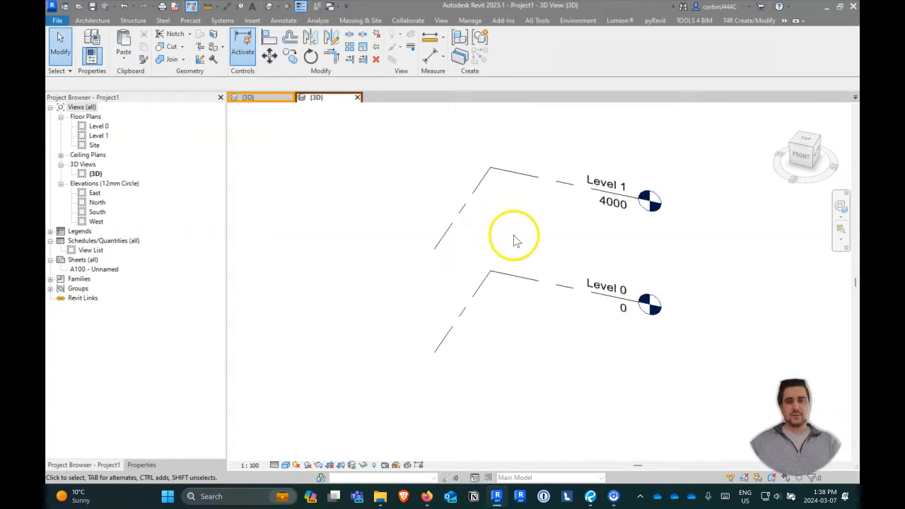
pyautogui.doubleClick(99, 135)
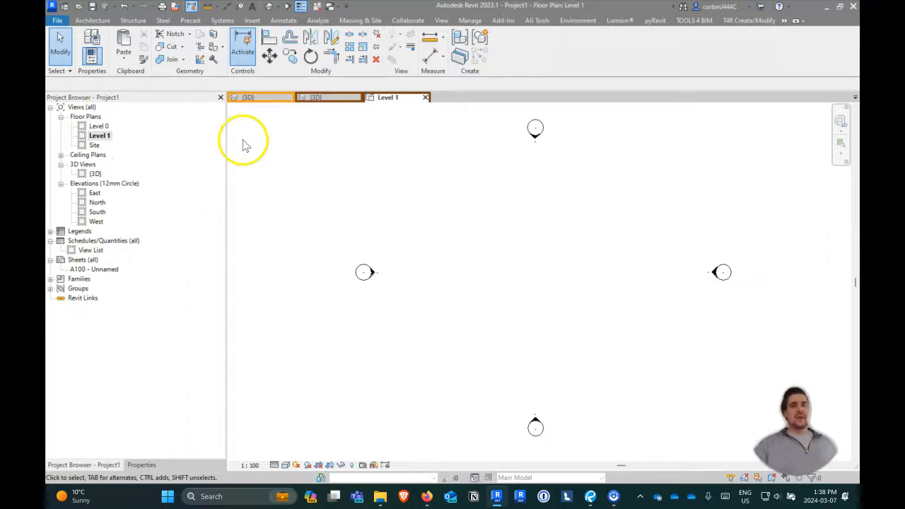
# Step: Draw a rectangular loop of walls, about 7400 mm deep, between the elevation markers
pyautogui.click(96, 20)
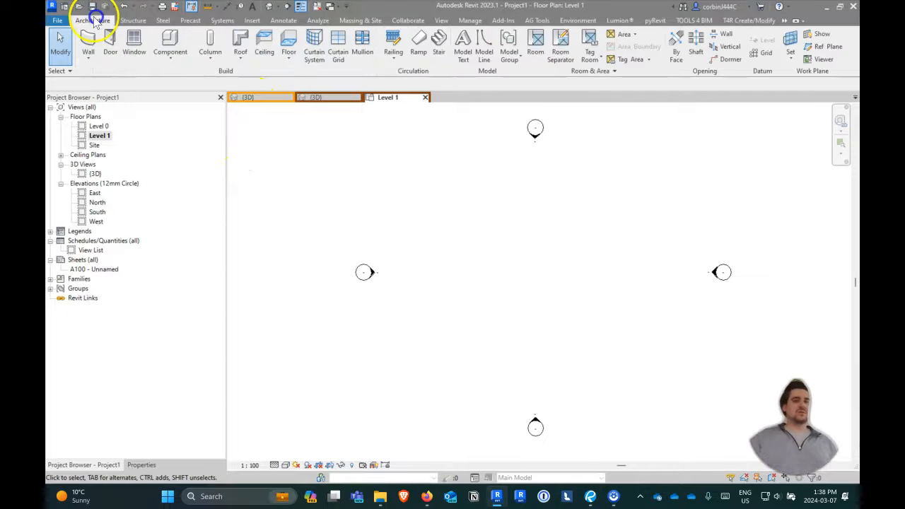
pyautogui.click(88, 38)
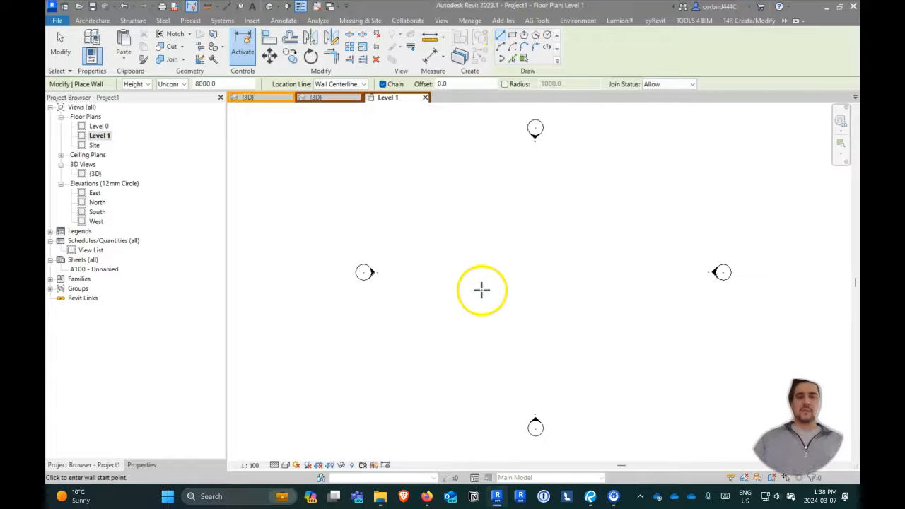
pyautogui.click(512, 34)
pyautogui.click(446, 221)
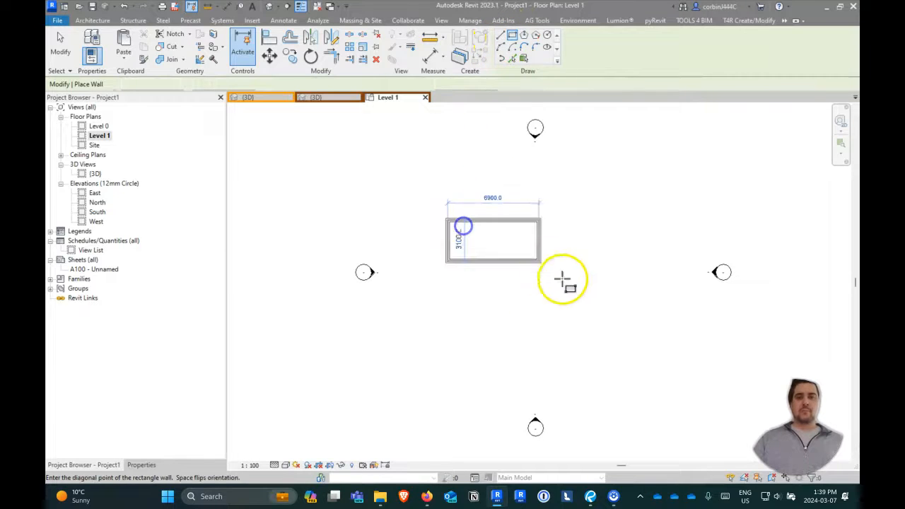
pyautogui.click(601, 318)
# Step: Draw chained extension walls around the rectangle's lower-right corner, about 3400 mm down, 8300 mm across, then up and about 3600 mm back across the rectangle's right wall
pyautogui.click(501, 37)
pyautogui.click(533, 318)
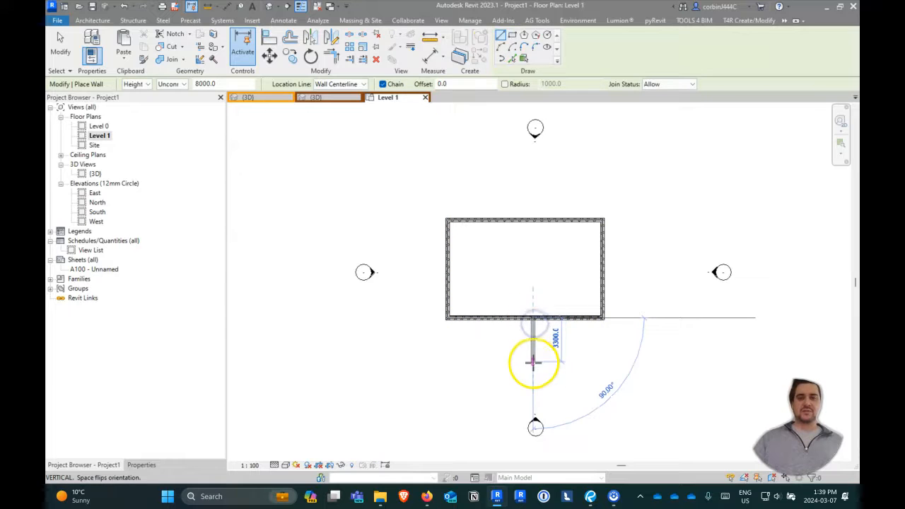
pyautogui.click(533, 365)
pyautogui.click(642, 365)
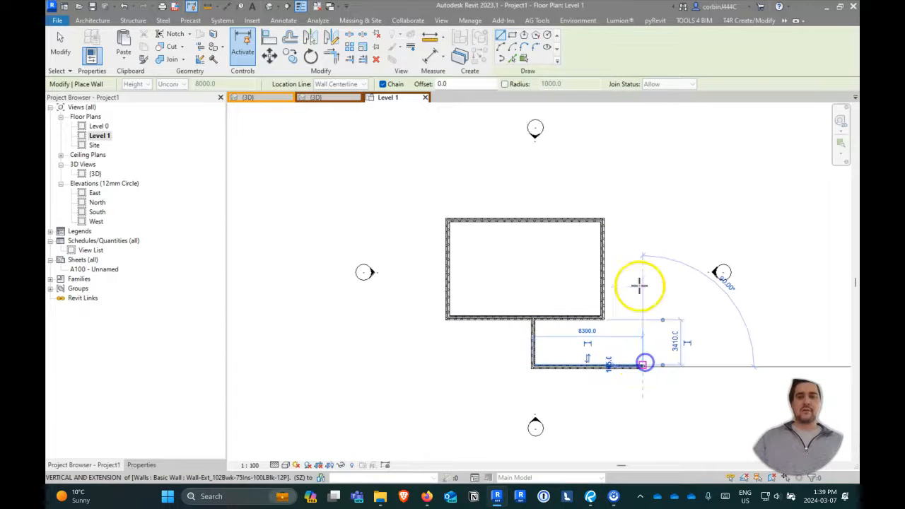
pyautogui.click(643, 260)
pyautogui.click(602, 260)
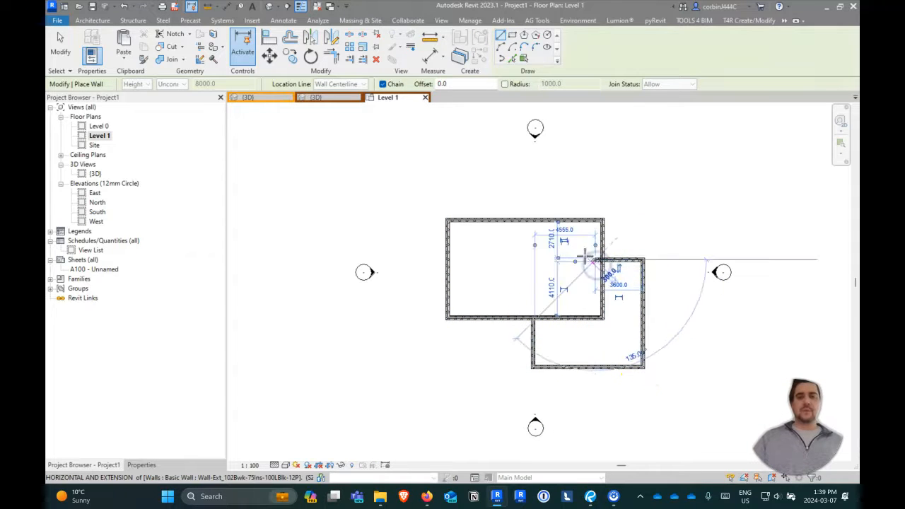
pyautogui.press('Escape')
pyautogui.press('Escape')
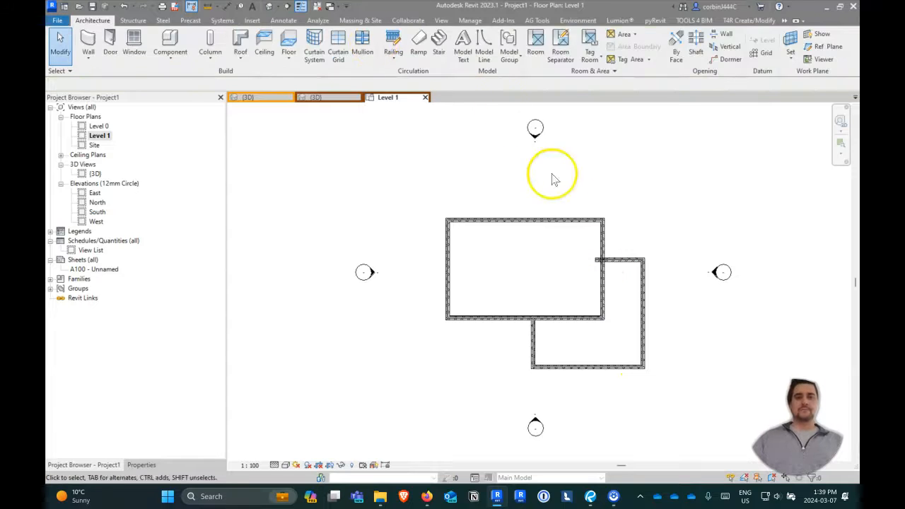
# Step: Shorten the extension's upper wall so that it ends at the rectangle's right wall
pyautogui.scroll(3, 553, 179)
pyautogui.click(626, 263)
pyautogui.moveTo(582, 264); pyautogui.dragTo(595, 262)
pyautogui.press('Escape')
pyautogui.scroll(-3, 594, 236)
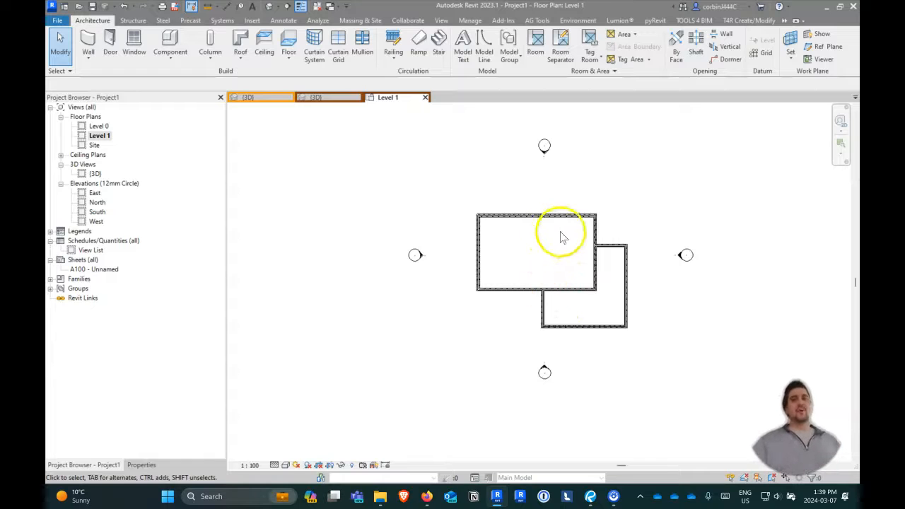
# Step: Select the four connected walls of the original rectangle and set their Phase Created to Existing
pyautogui.scroll(2, 600, 295)
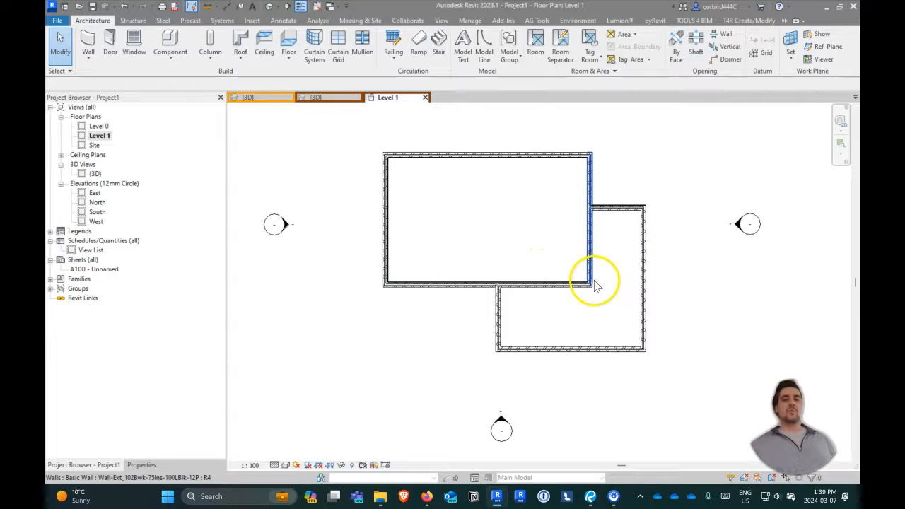
pyautogui.press('Tab')
pyautogui.click(588, 286)
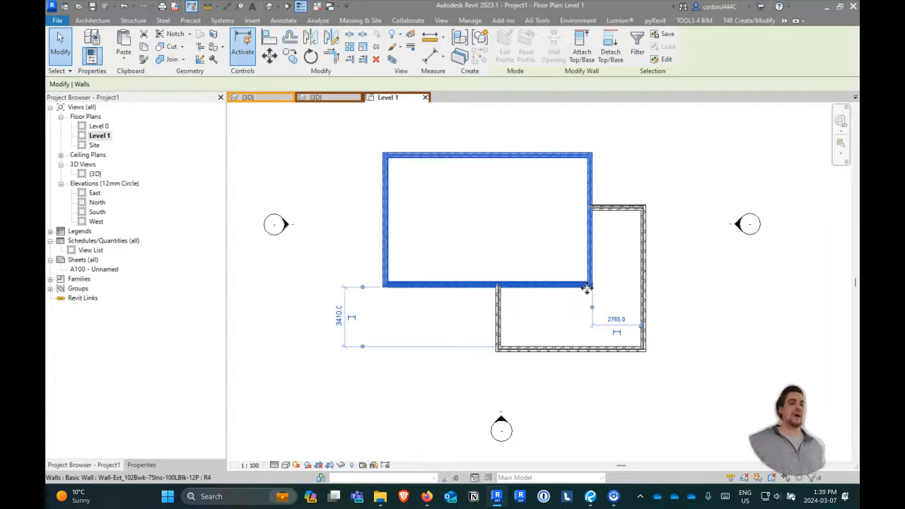
pyautogui.click(142, 466)
pyautogui.scroll(-1, 450, 264)
pyautogui.scroll(1, 446, 260)
pyautogui.scroll(-2, 106, 367)
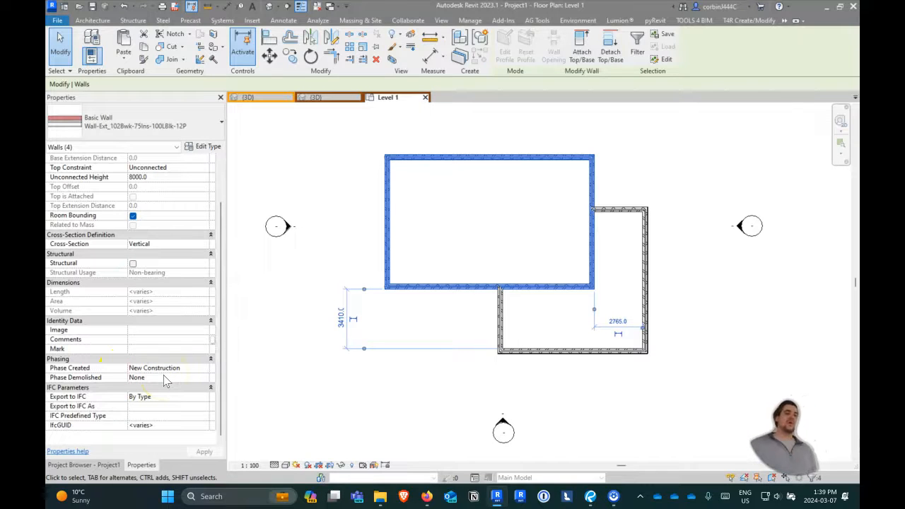
pyautogui.click(204, 369)
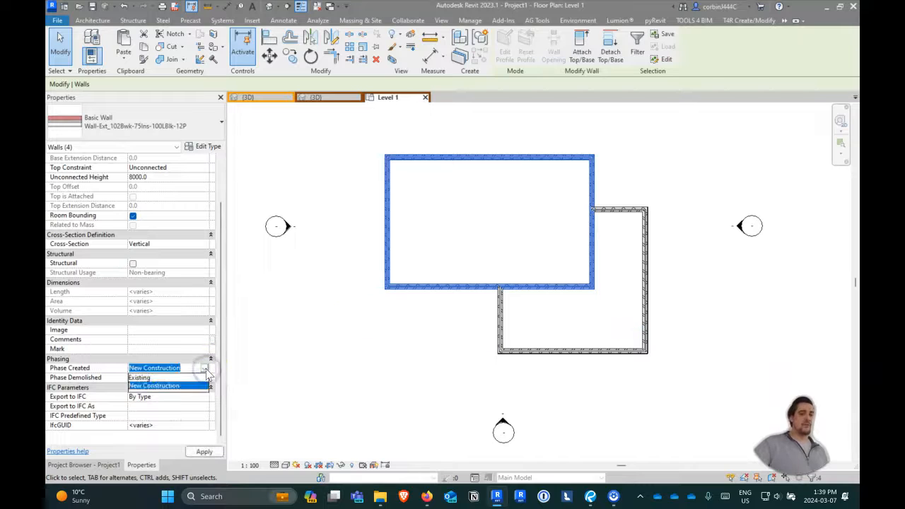
pyautogui.click(139, 379)
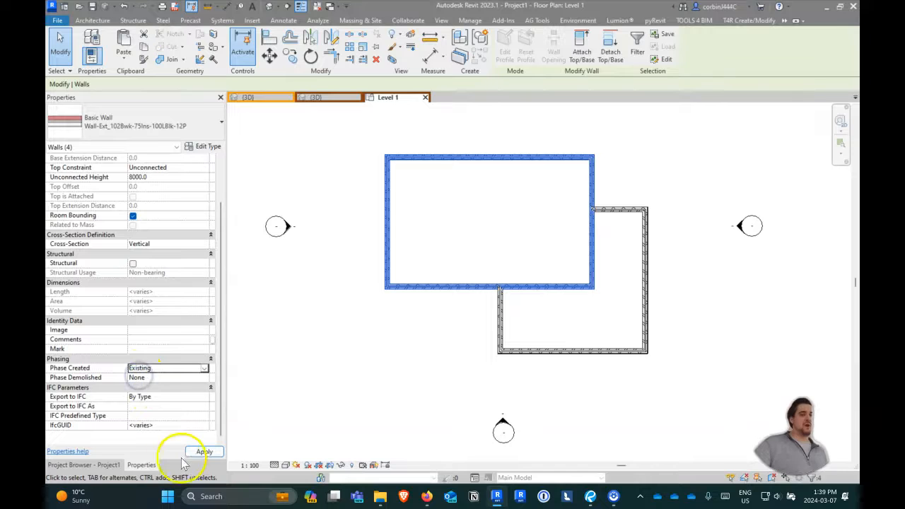
pyautogui.click(204, 452)
pyautogui.click(387, 427)
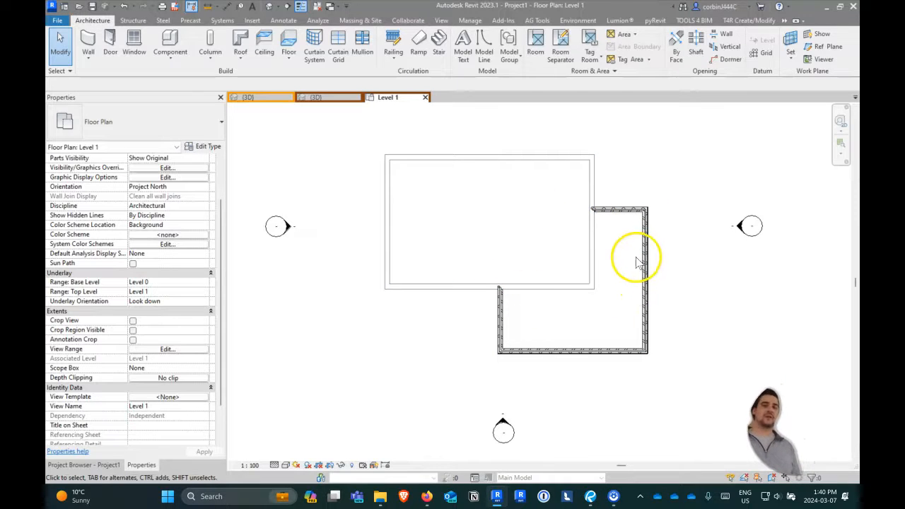
# Step: Split the rectangle's right and bottom walls where the inner faces of the extension walls meet them
pyautogui.click(589, 261)
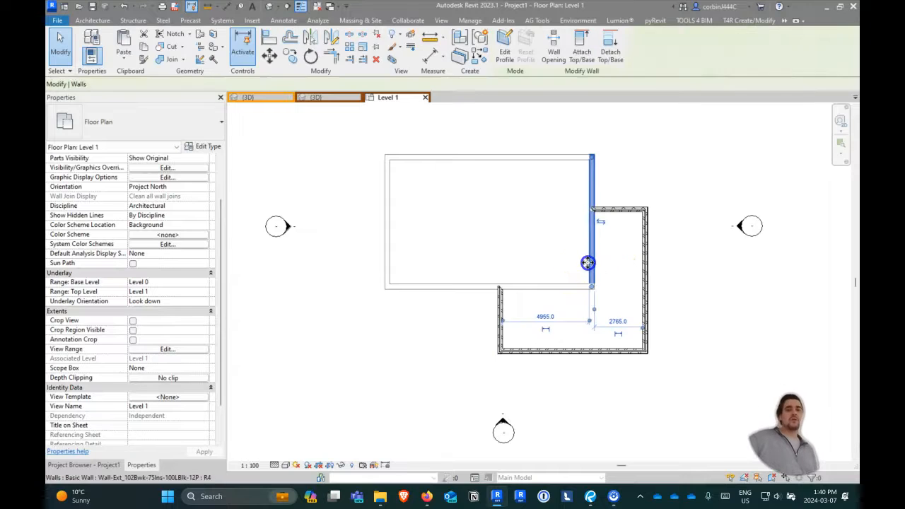
pyautogui.scroll(2, 591, 213)
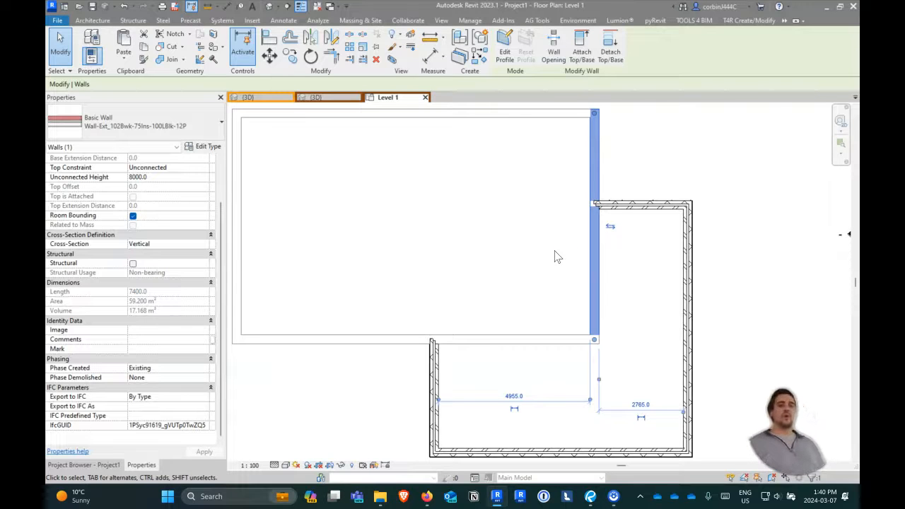
pyautogui.click(352, 37)
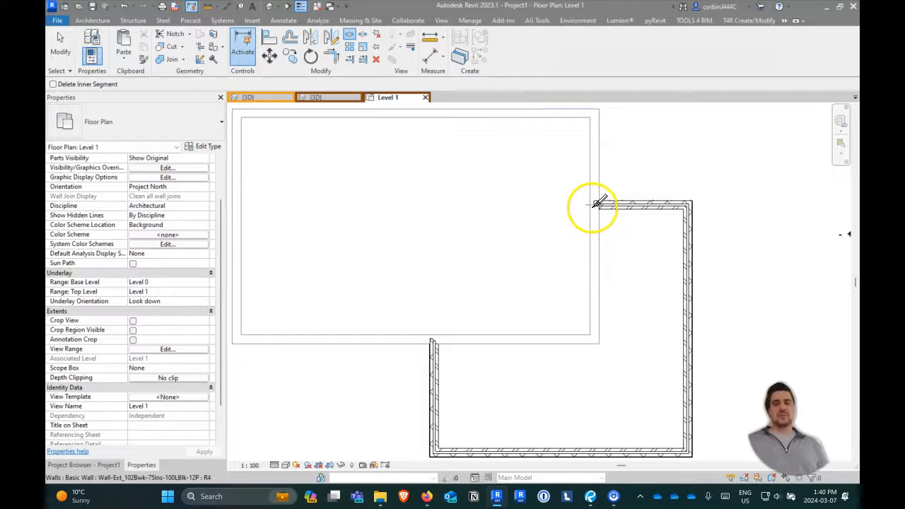
pyautogui.scroll(4, 598, 204)
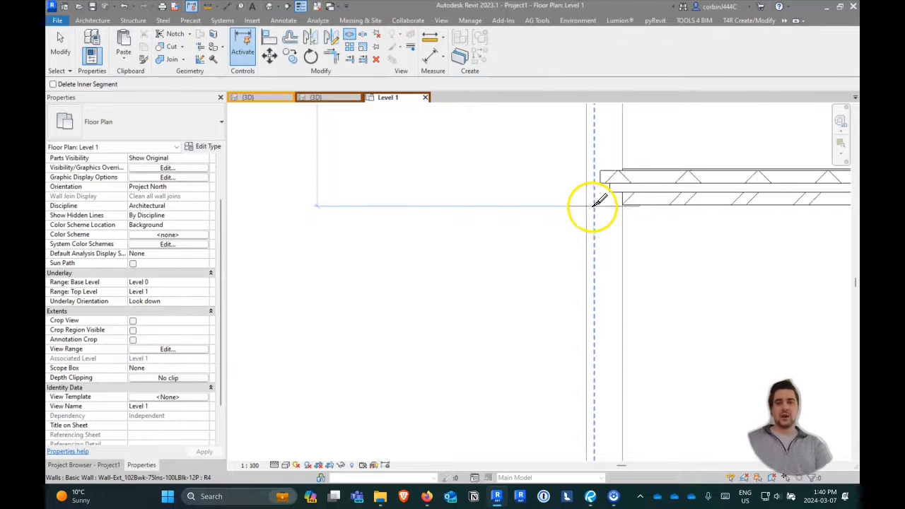
pyautogui.scroll(2, 599, 203)
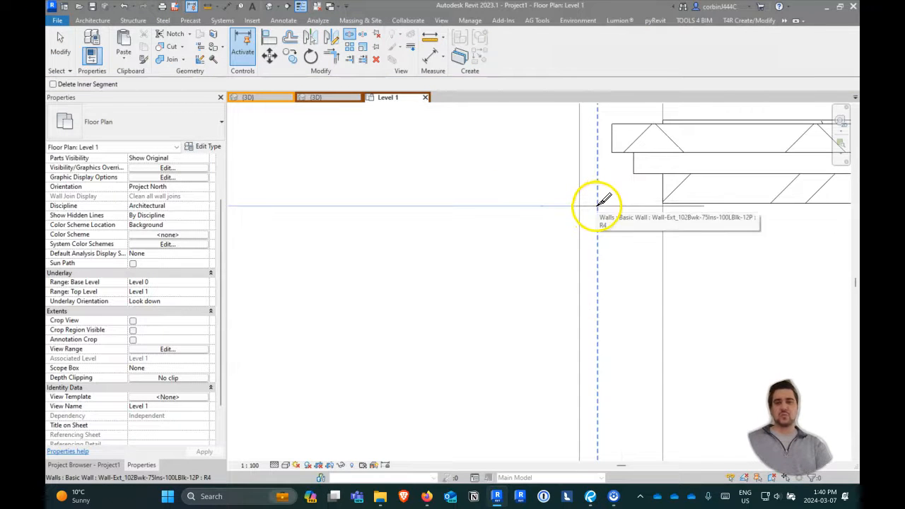
pyautogui.scroll(-4, 662, 181)
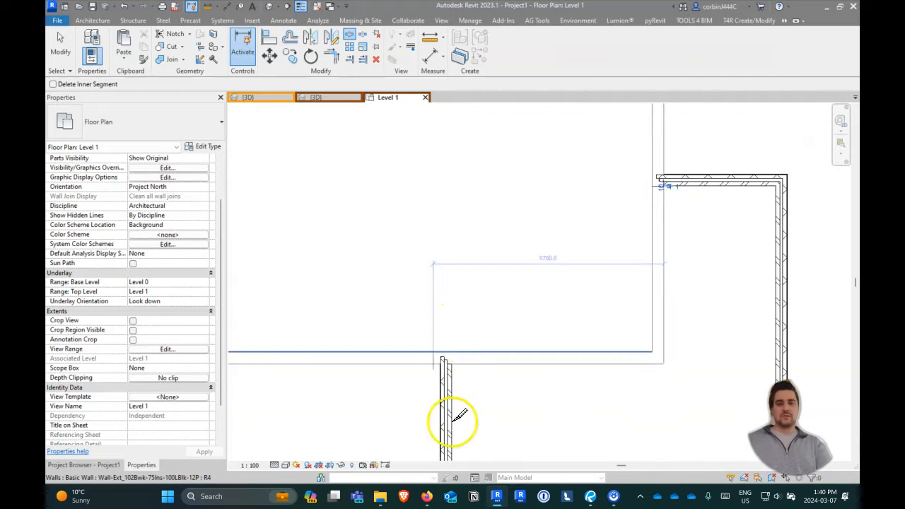
pyautogui.scroll(5, 446, 400)
pyautogui.scroll(-4, 440, 307)
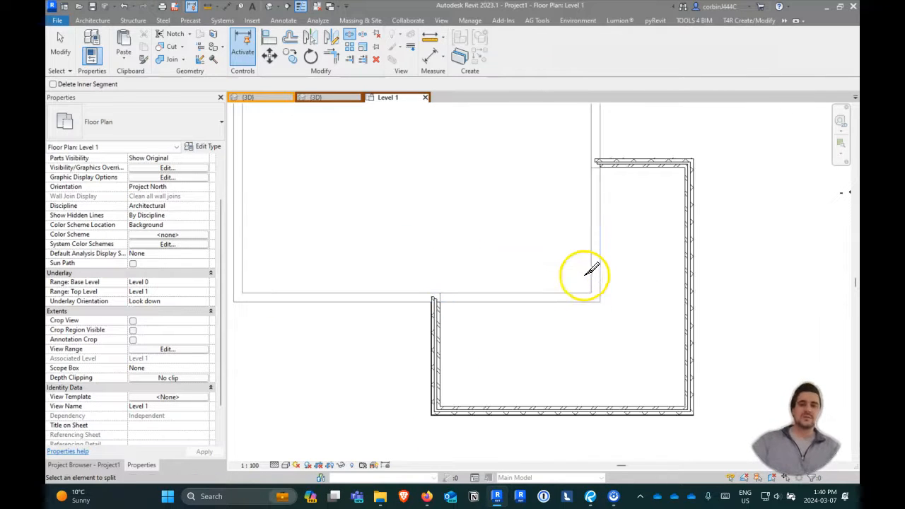
pyautogui.press('Escape')
# Step: Set Phase Demolished to New Construction for the two existing wall segments enclosed by the extension
pyautogui.click(597, 249)
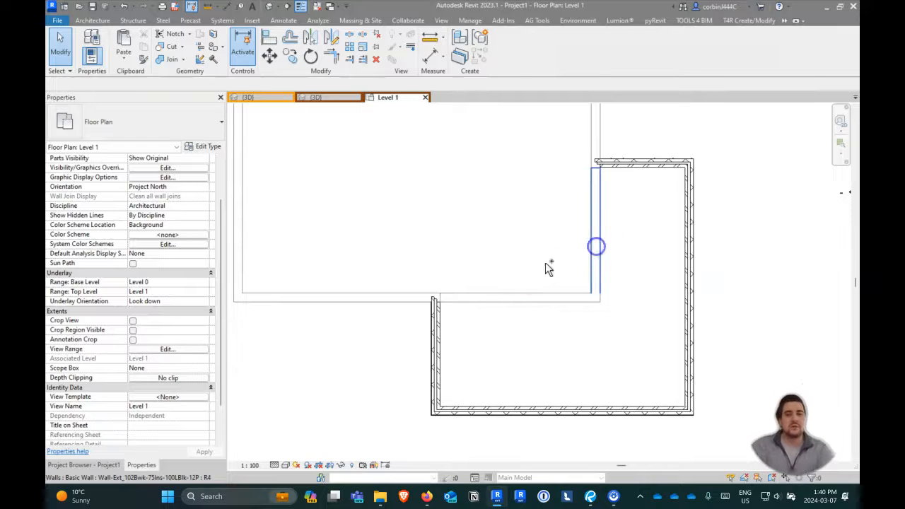
pyautogui.click(500, 296)
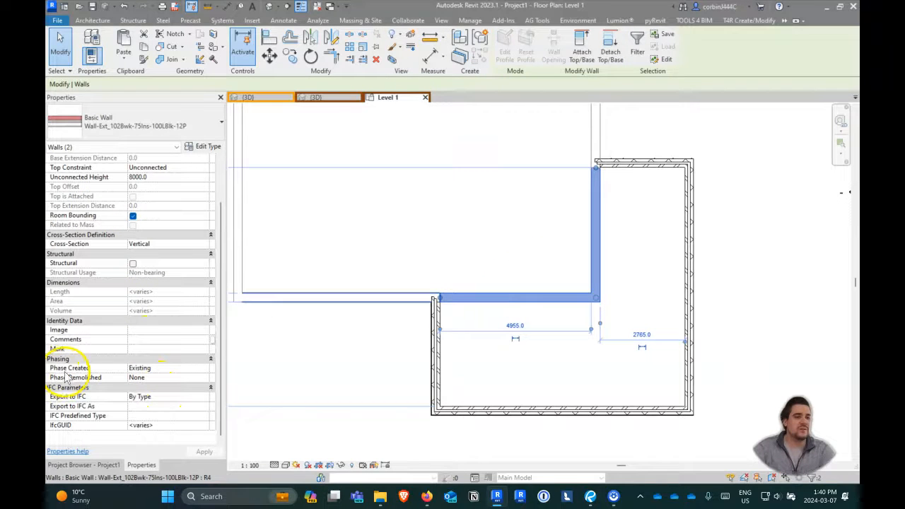
pyautogui.click(203, 380)
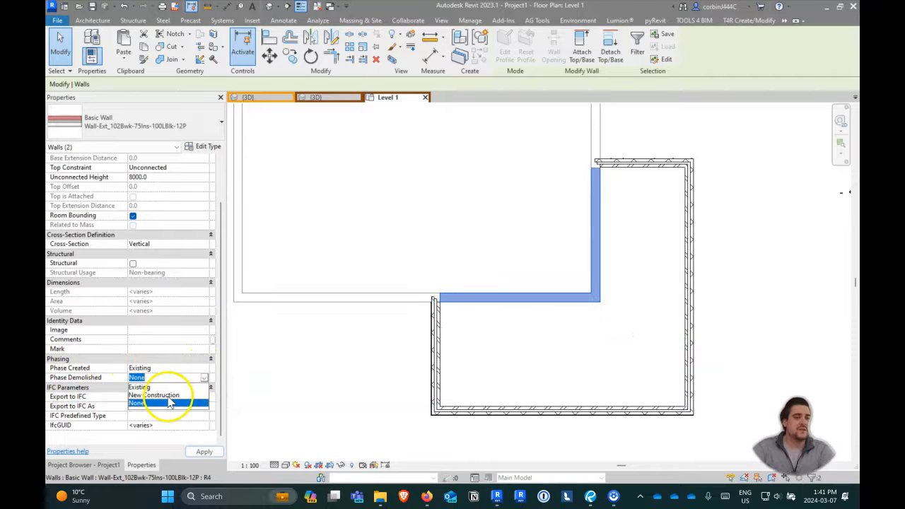
pyautogui.click(170, 398)
pyautogui.click(206, 450)
pyautogui.click(313, 413)
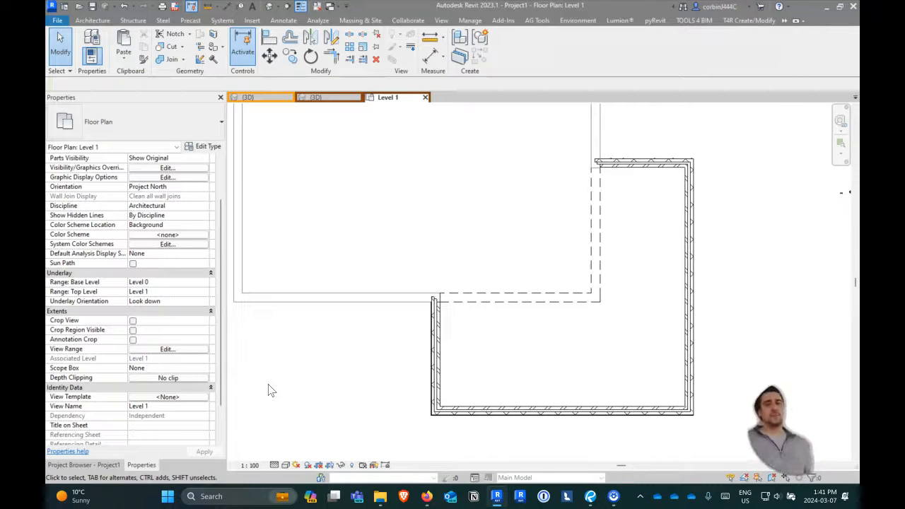
# Step: Set the Level 1 plan's Phase Filter to Show Complete
pyautogui.scroll(-2, 178, 344)
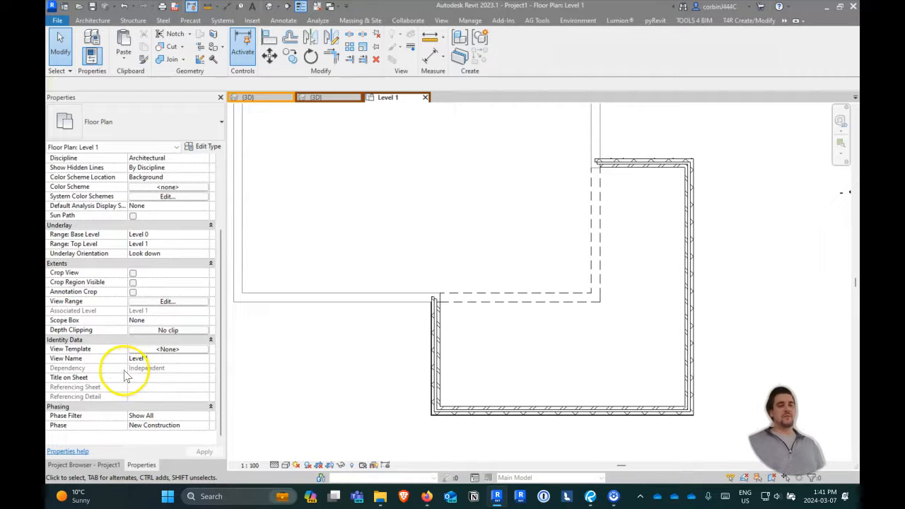
pyautogui.click(205, 416)
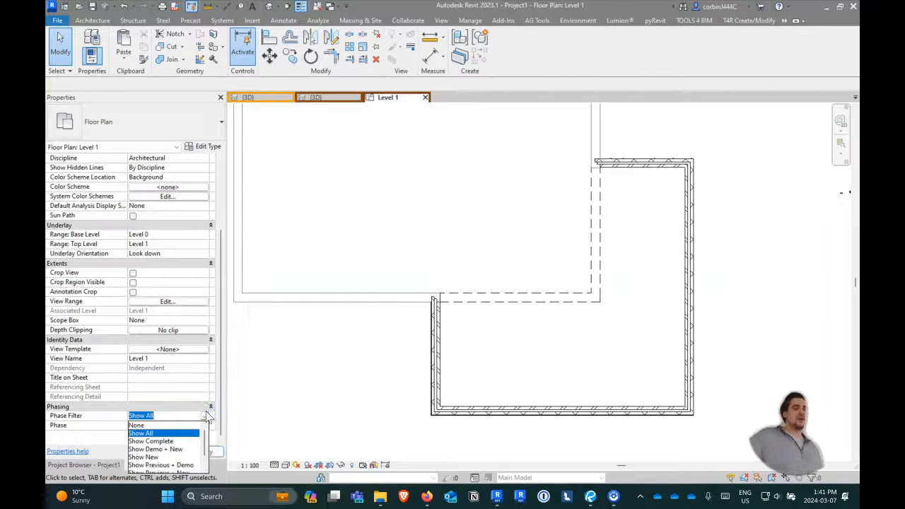
pyautogui.click(250, 370)
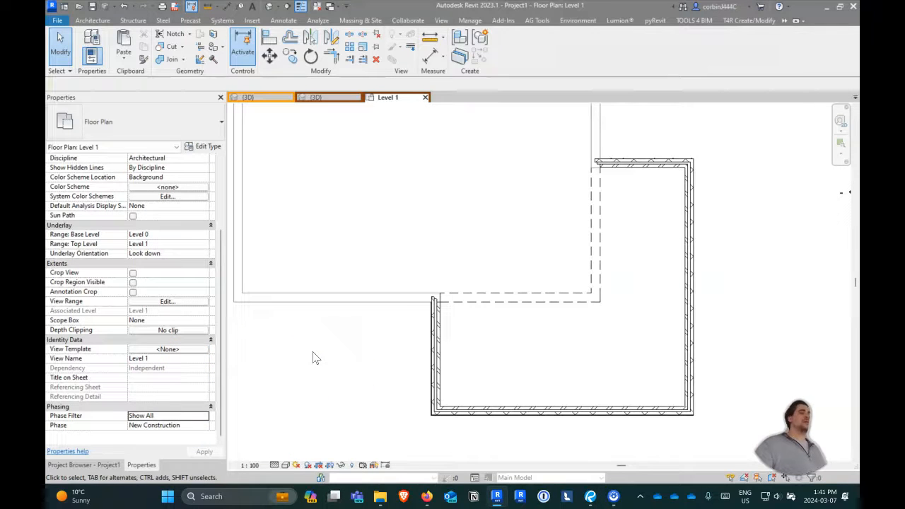
pyautogui.click(208, 417)
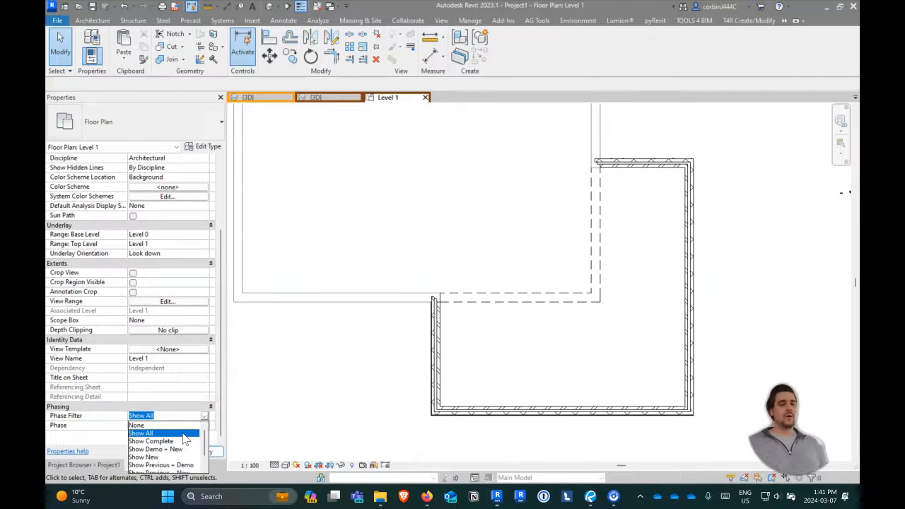
pyautogui.click(170, 441)
pyautogui.click(205, 452)
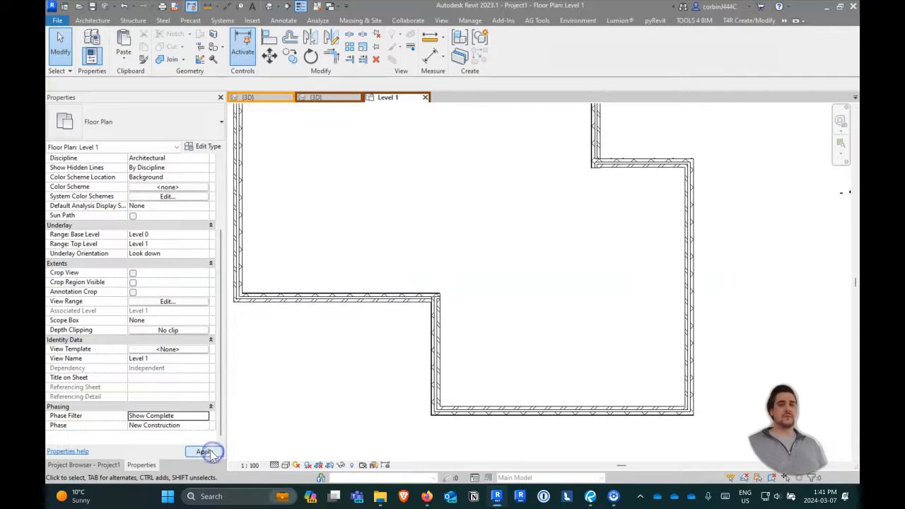
# Step: Set the Level 1 plan's Phase Filter to Show Demo + New
pyautogui.click(205, 417)
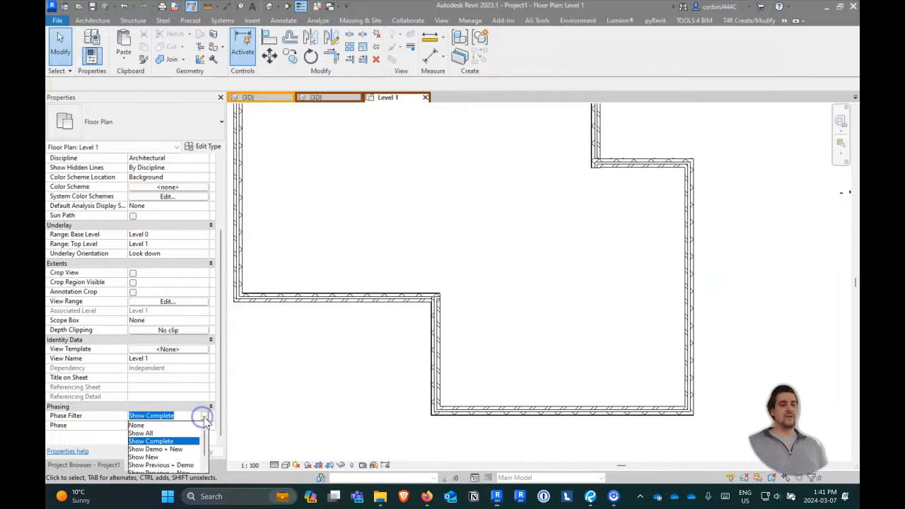
pyautogui.click(175, 449)
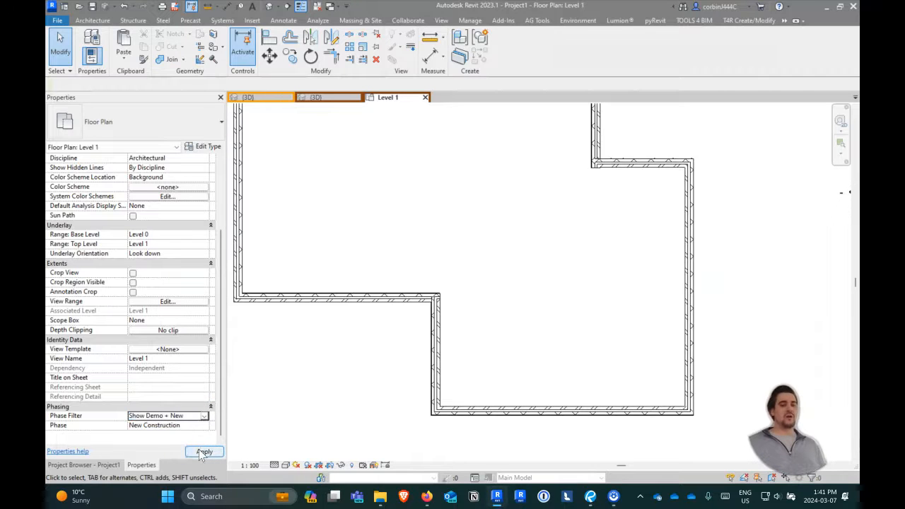
pyautogui.click(200, 451)
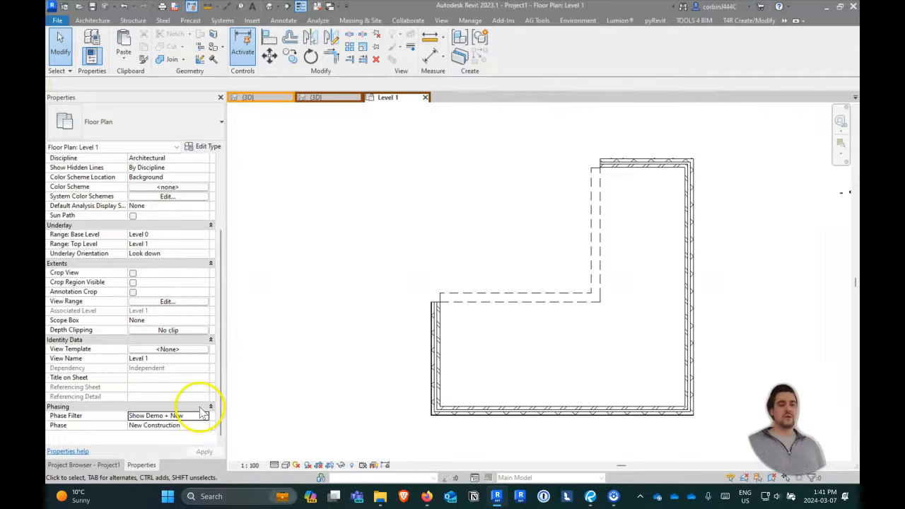
# Step: Set the Level 1 plan's Phase Filter to Show Previous + Demo
pyautogui.click(204, 417)
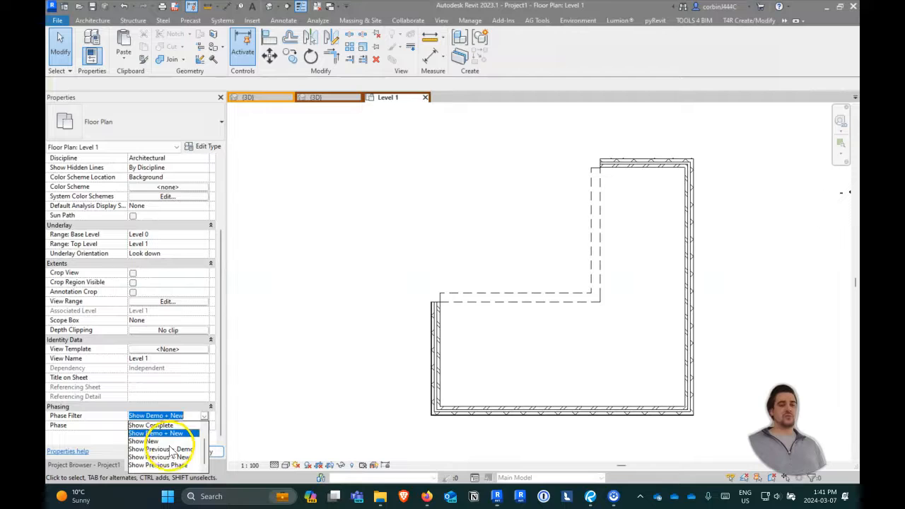
pyautogui.click(174, 449)
pyautogui.click(206, 451)
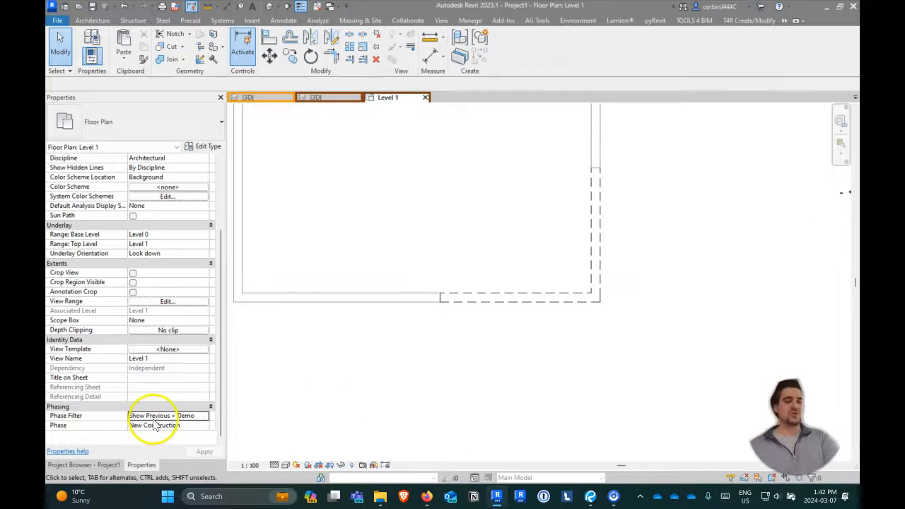
# Step: Set the Level 1 plan's Phase Filter to Show All
pyautogui.click(205, 417)
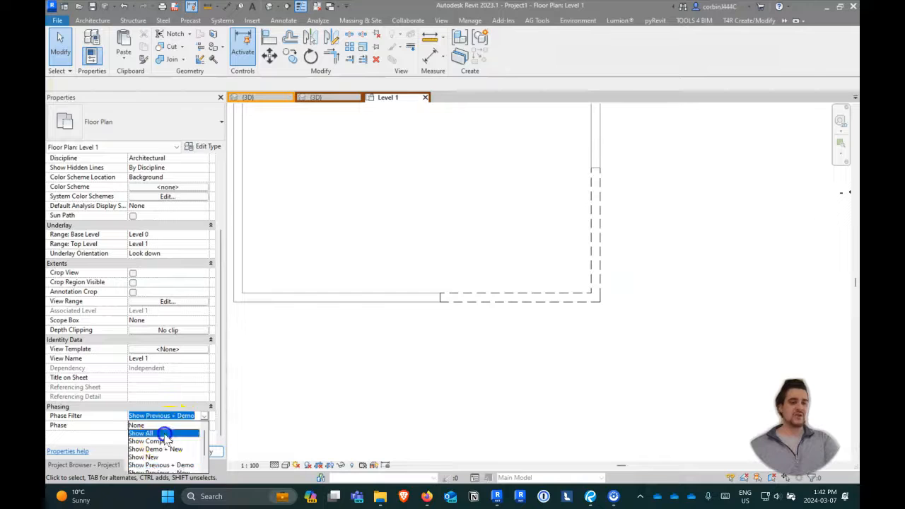
pyautogui.click(142, 433)
pyautogui.scroll(-3, 458, 383)
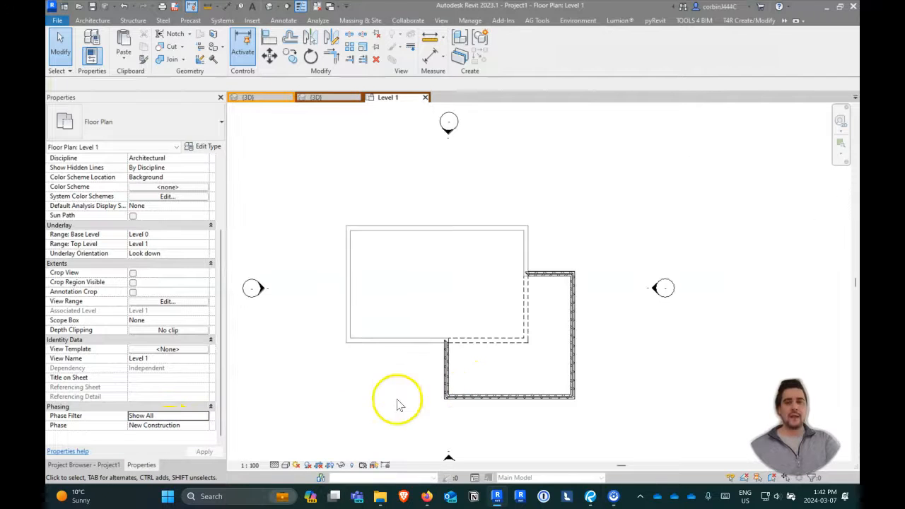
# Step: Open sheet A100 - Unnamed, keeping its number and name
pyautogui.click(99, 465)
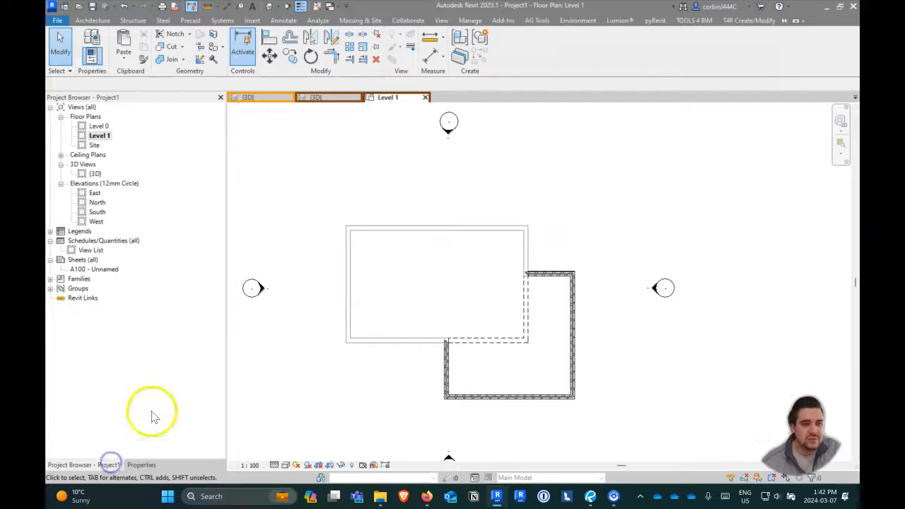
pyautogui.click(80, 260)
pyautogui.click(89, 271)
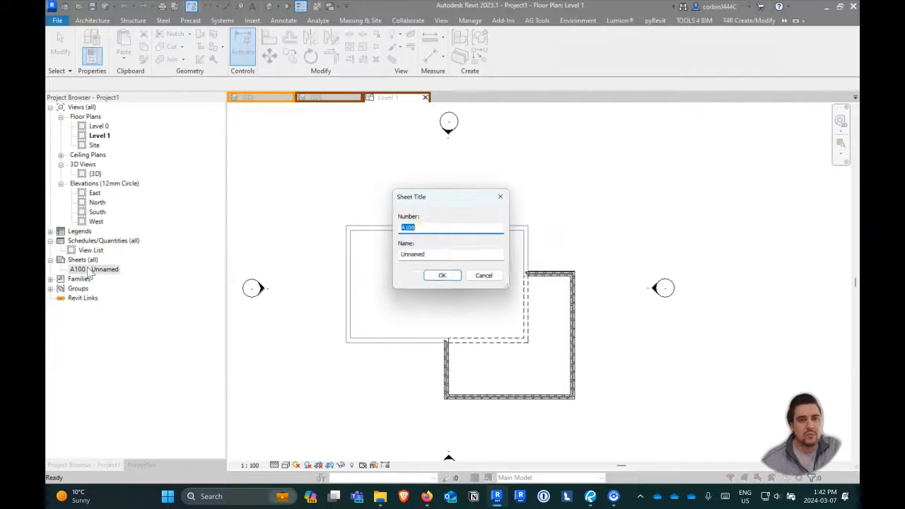
pyautogui.click(438, 279)
pyautogui.doubleClick(88, 269)
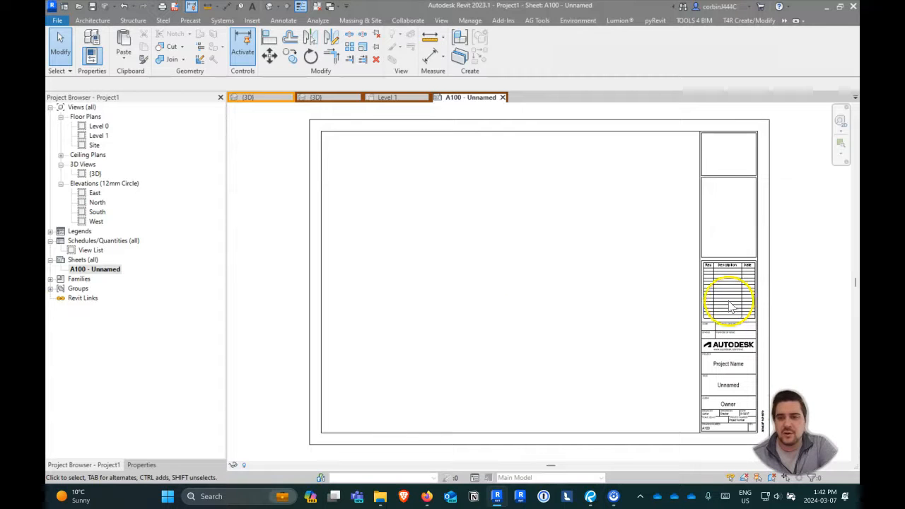
# Step: Open the sheet's title block family for editing and delete everything inside its outer border
pyautogui.click(700, 297)
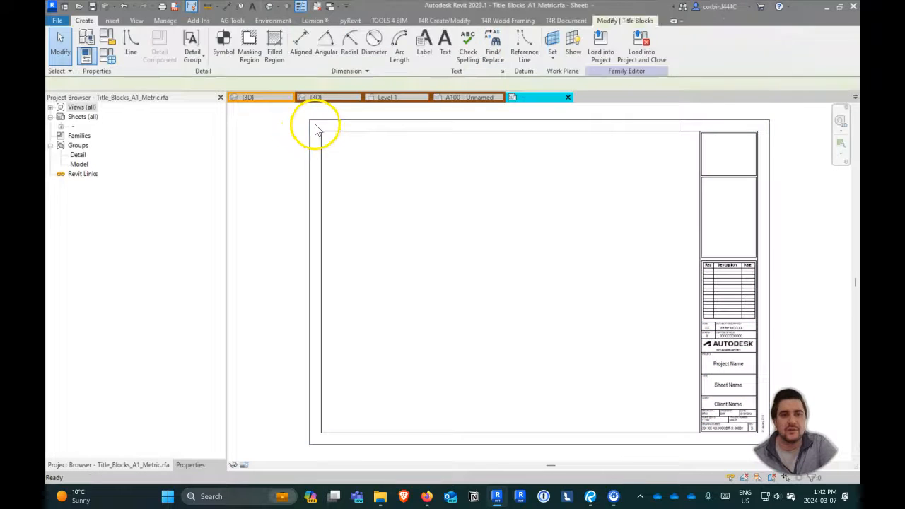
pyautogui.moveTo(315, 125); pyautogui.dragTo(747, 421)
pyautogui.press('Delete')
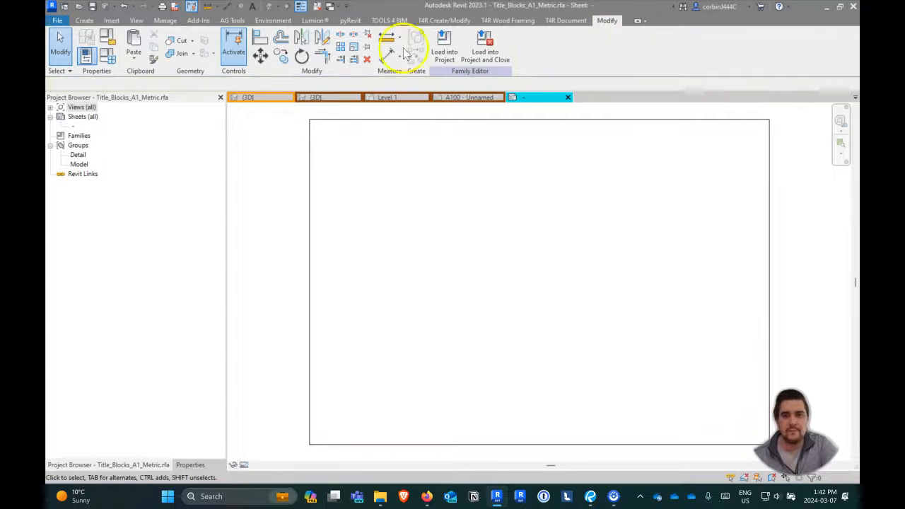
# Step: Load the edited title block family into Project1 and close the family
pyautogui.click(478, 53)
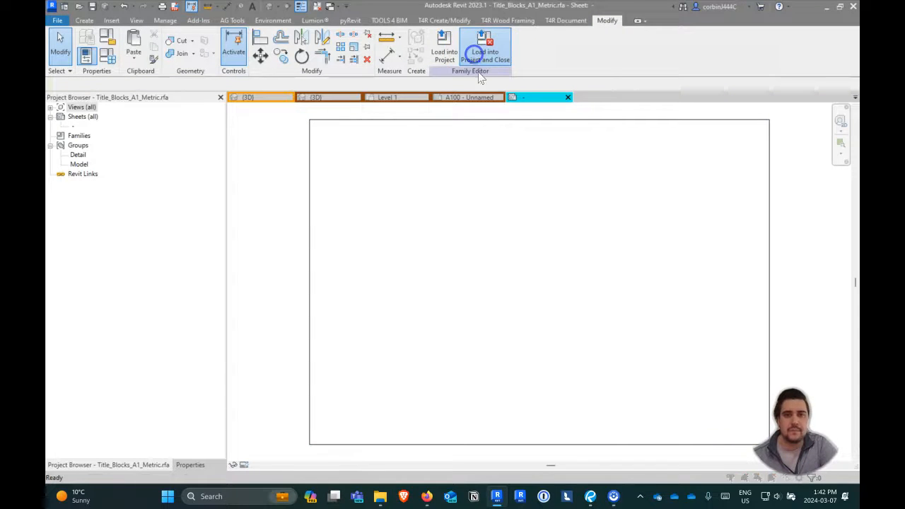
pyautogui.click(384, 198)
pyautogui.click(383, 190)
pyautogui.click(425, 325)
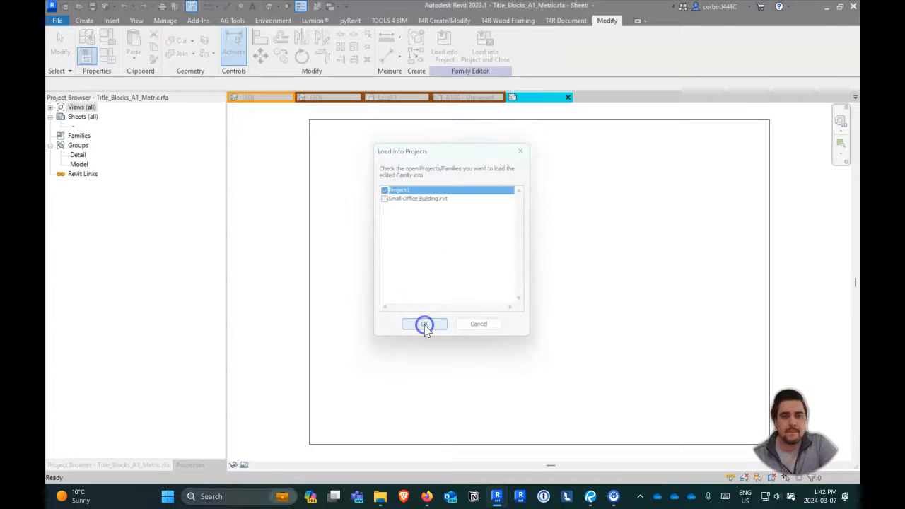
pyautogui.click(470, 253)
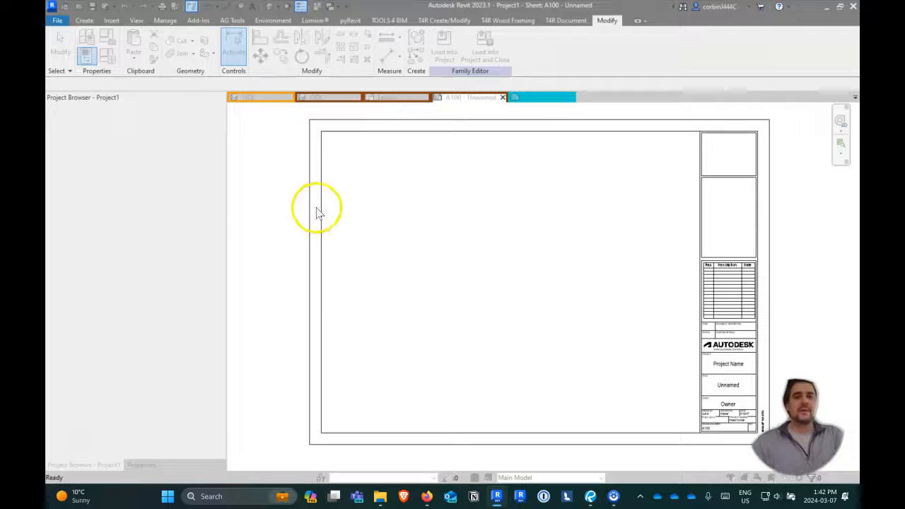
pyautogui.click(393, 252)
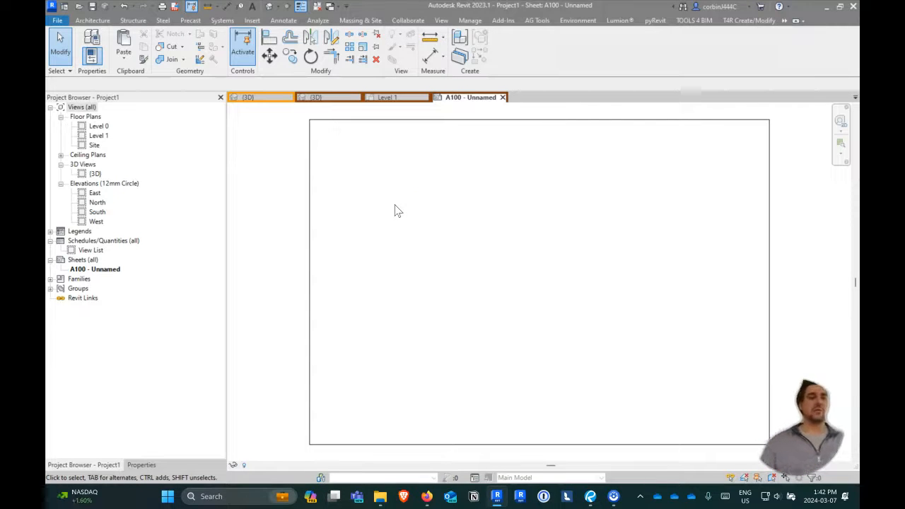
# Step: Duplicate the Level 1 floor plan with detailing and rename the copy "Level 1- Existing"
pyautogui.rightClick(99, 135)
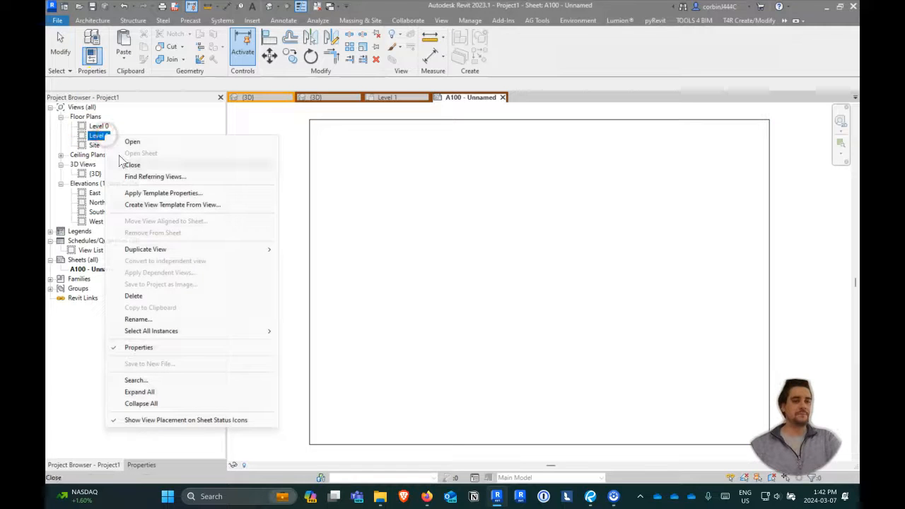
pyautogui.click(196, 251)
pyautogui.click(299, 260)
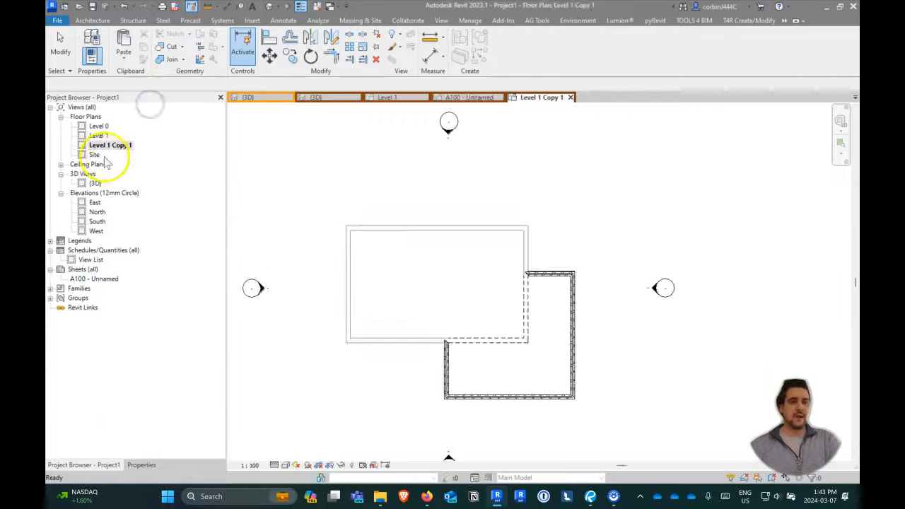
pyautogui.click(99, 137)
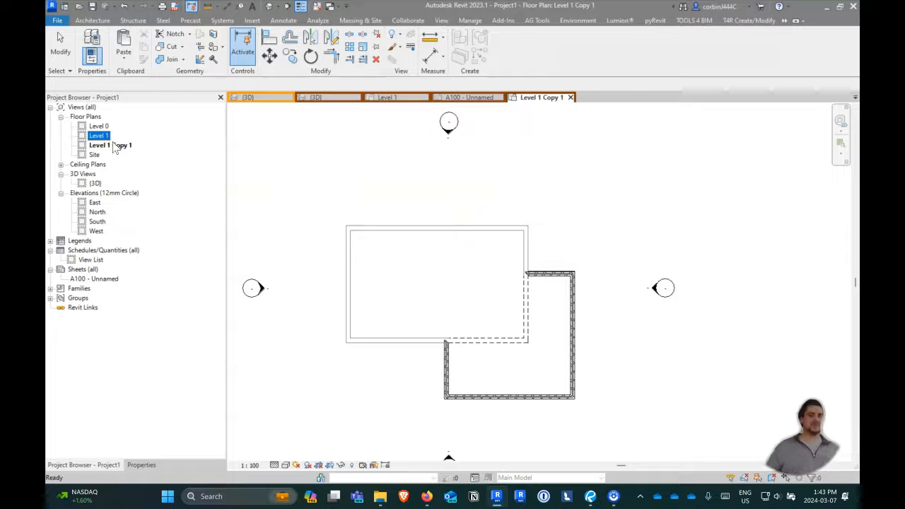
pyautogui.click(113, 146)
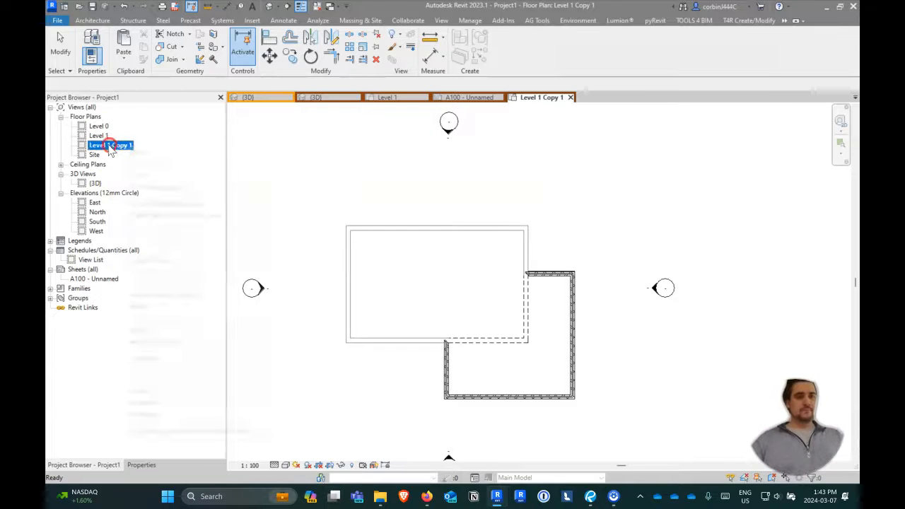
pyautogui.rightClick(113, 146)
pyautogui.click(170, 329)
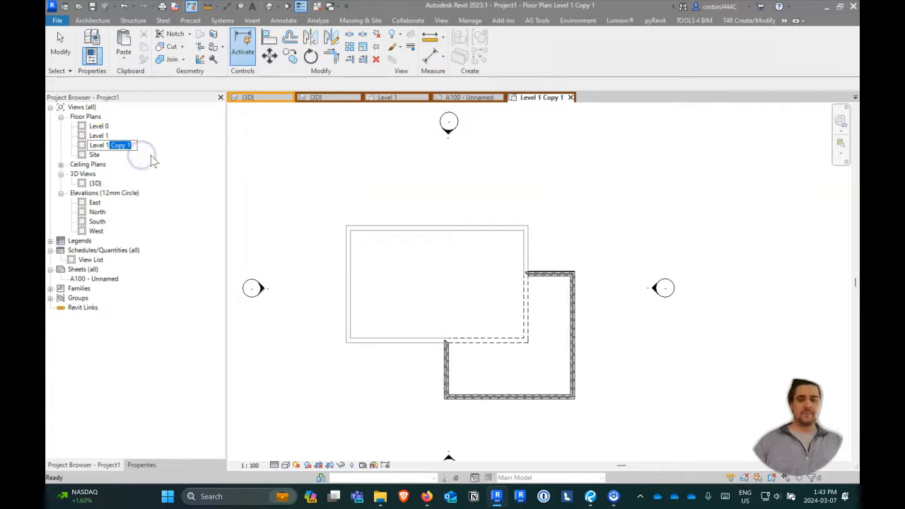
pyautogui.write('Level 1 - existing')
pyautogui.press('Return')
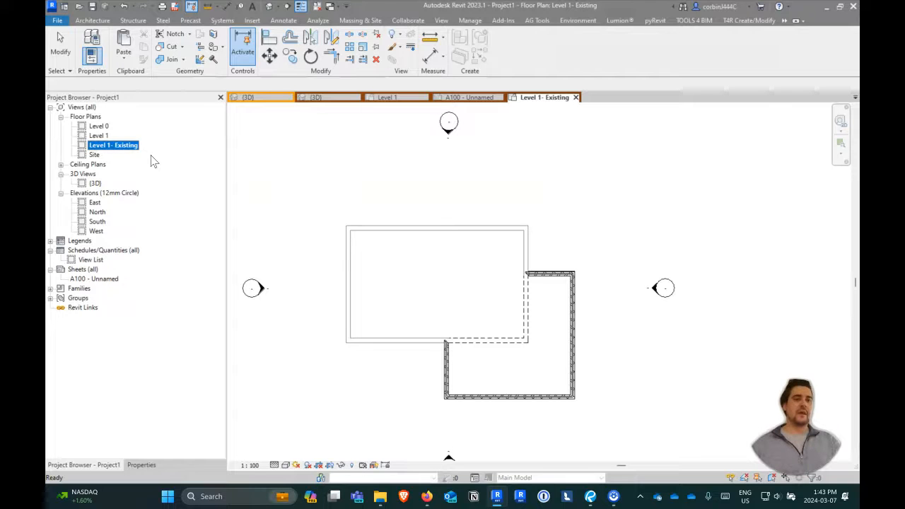
# Step: Duplicate the Level 1- Existing plan with detailing and rename the copy "Level 1- Previous and Demo"
pyautogui.rightClick(126, 149)
pyautogui.click(95, 147)
pyautogui.rightClick(97, 146)
pyautogui.moveTo(172, 259)
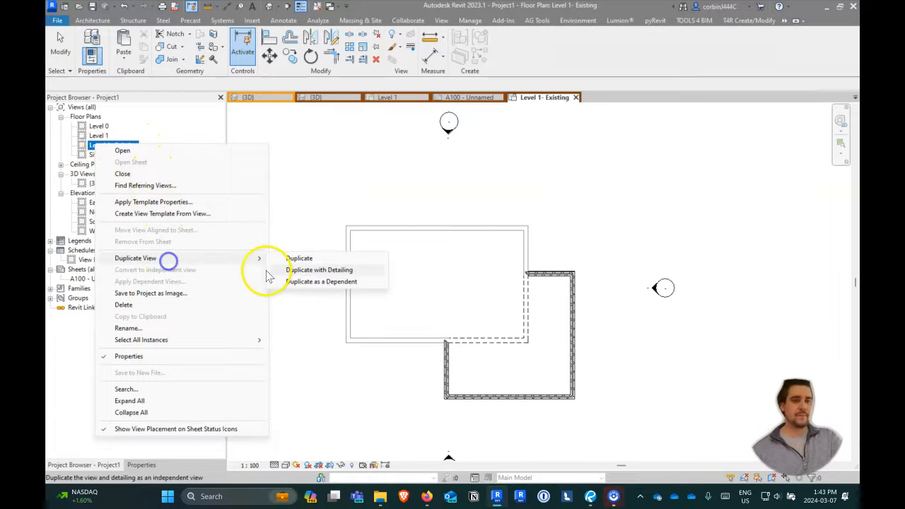
pyautogui.click(287, 270)
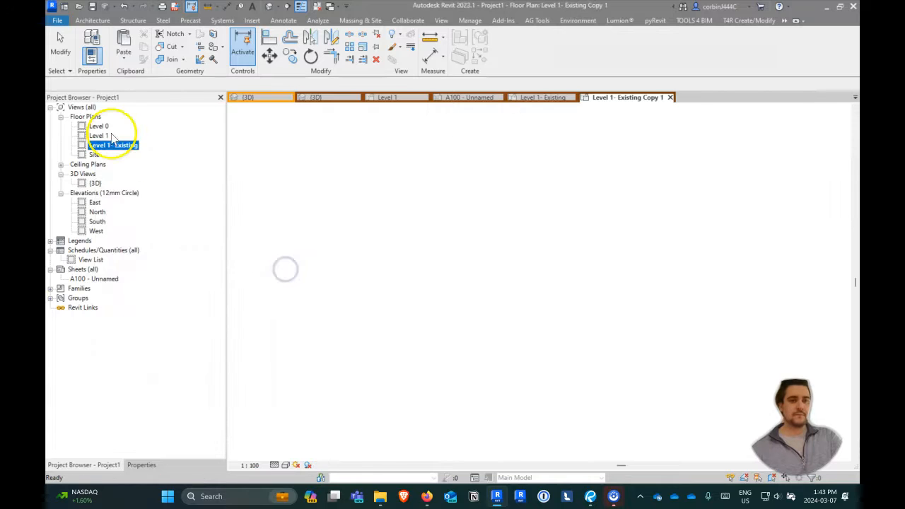
pyautogui.rightClick(121, 154)
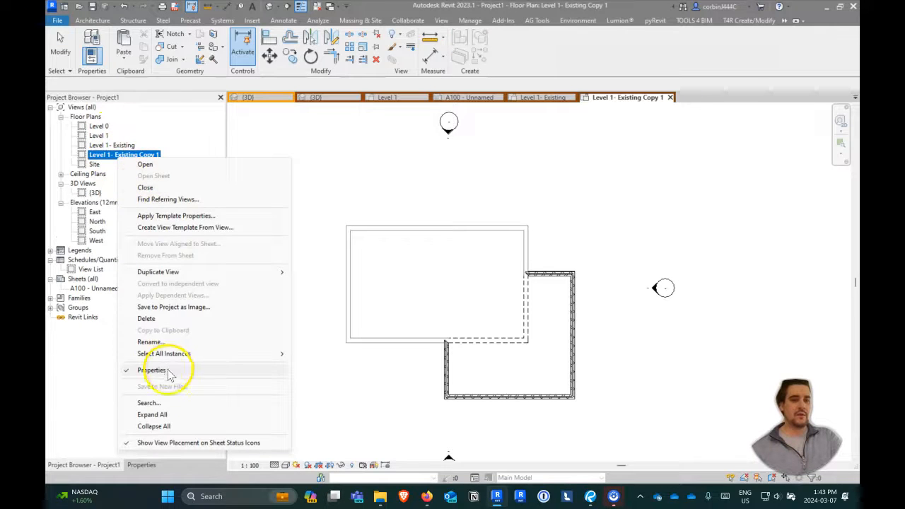
pyautogui.click(159, 343)
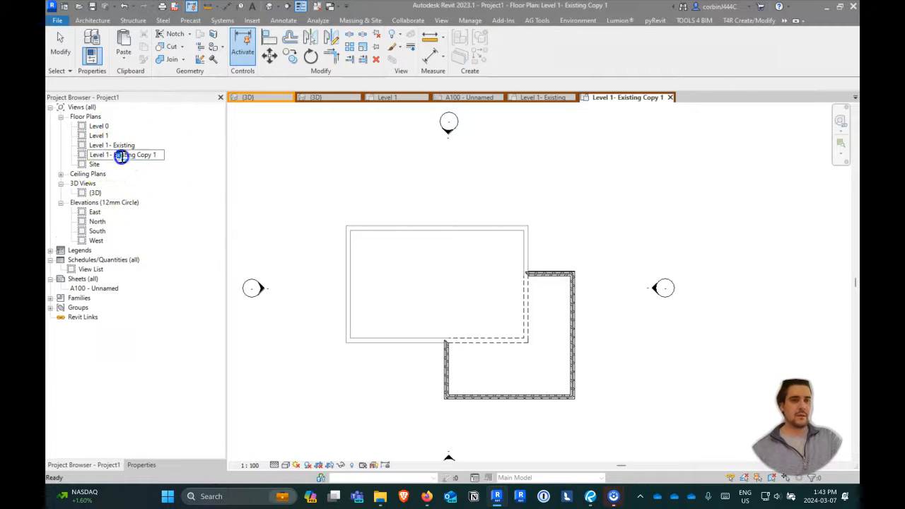
pyautogui.write('P')
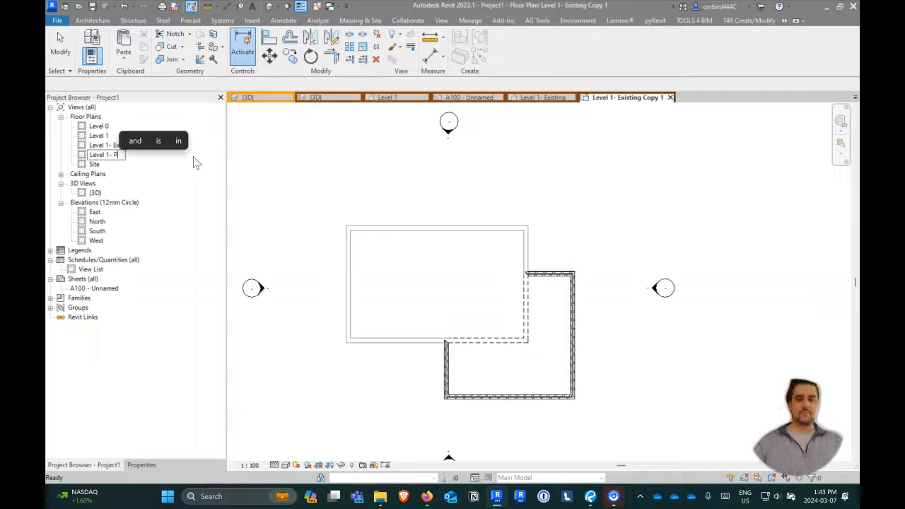
pyautogui.write('revious and Demo')
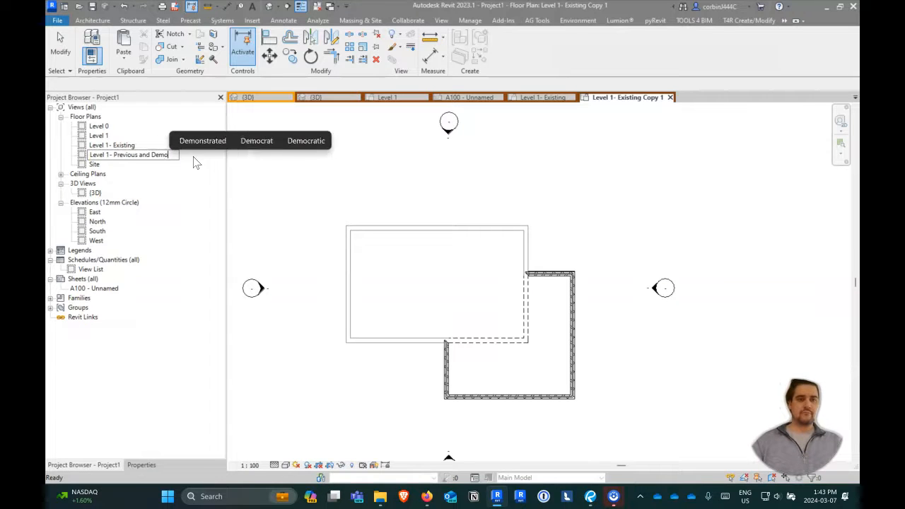
pyautogui.press('Return')
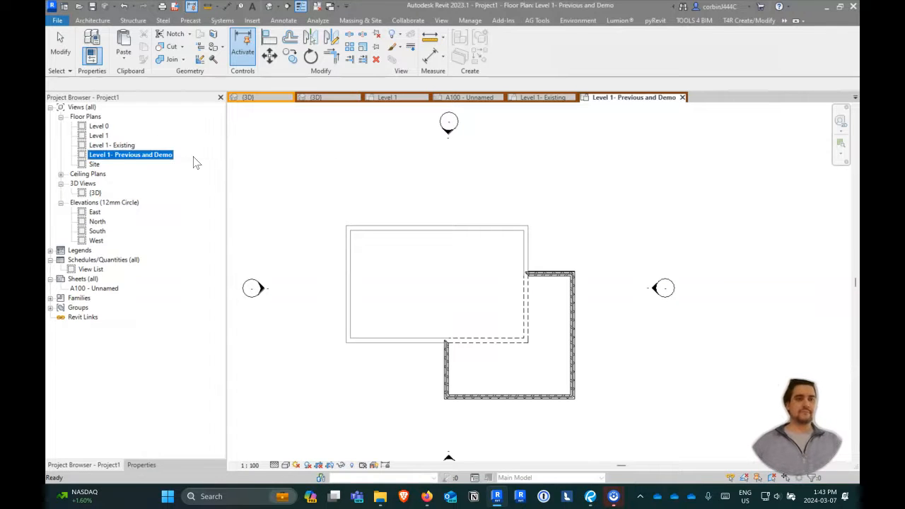
# Step: Duplicate the Level 1- Previous and Demo plan with detailing and rename the copy "Level 1- Show All"
pyautogui.rightClick(113, 160)
pyautogui.click(228, 271)
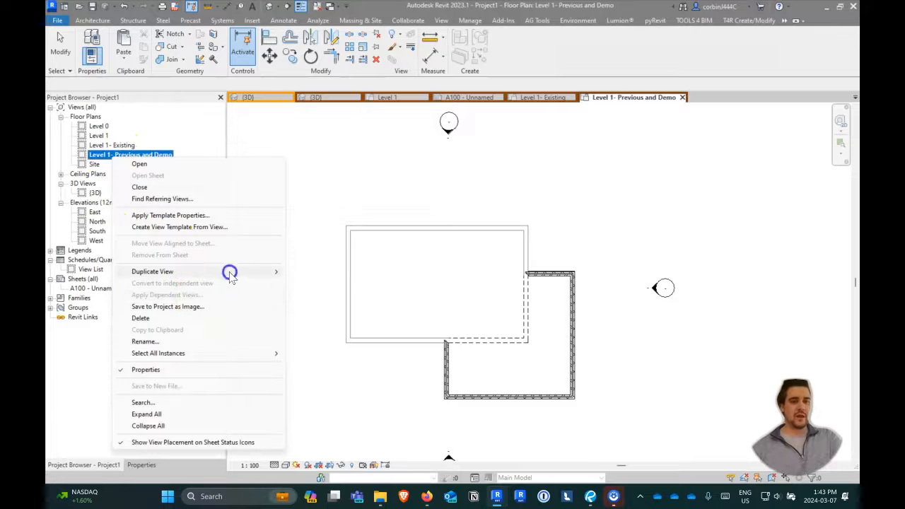
pyautogui.click(304, 284)
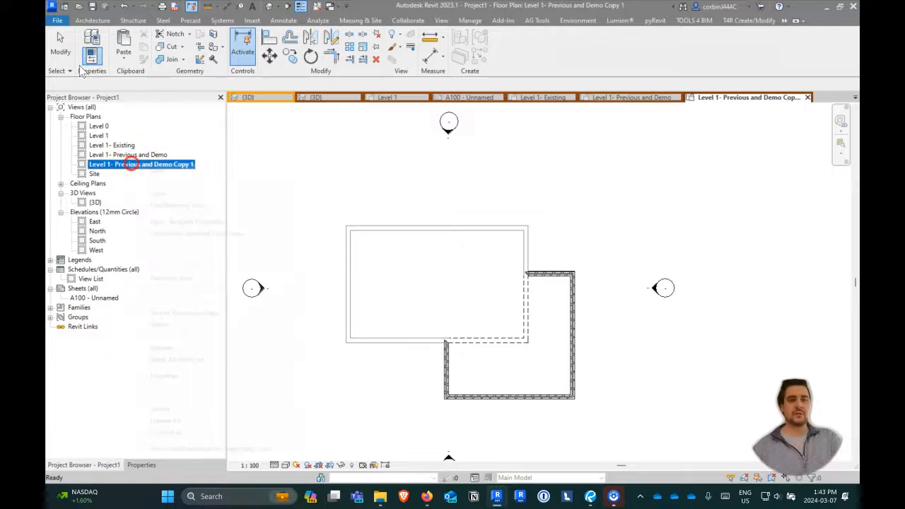
pyautogui.rightClick(133, 164)
pyautogui.click(164, 348)
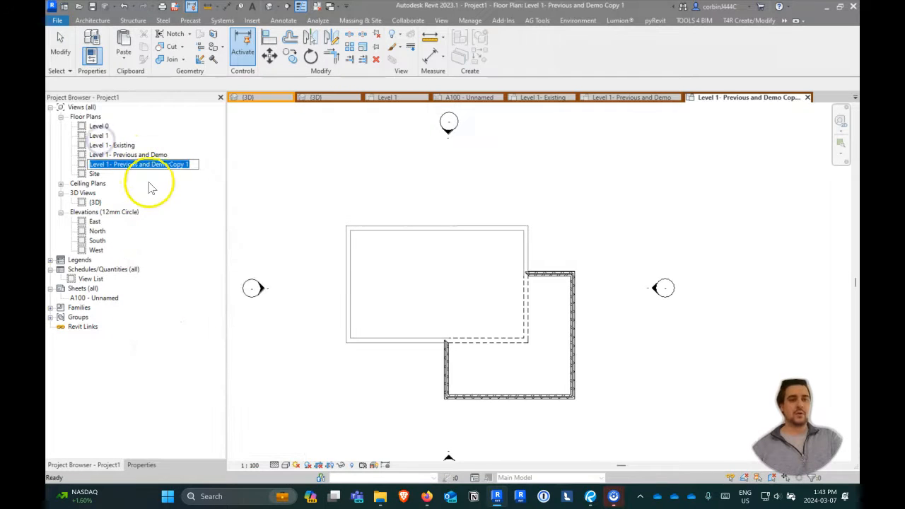
pyautogui.moveTo(191, 168); pyautogui.dragTo(124, 172)
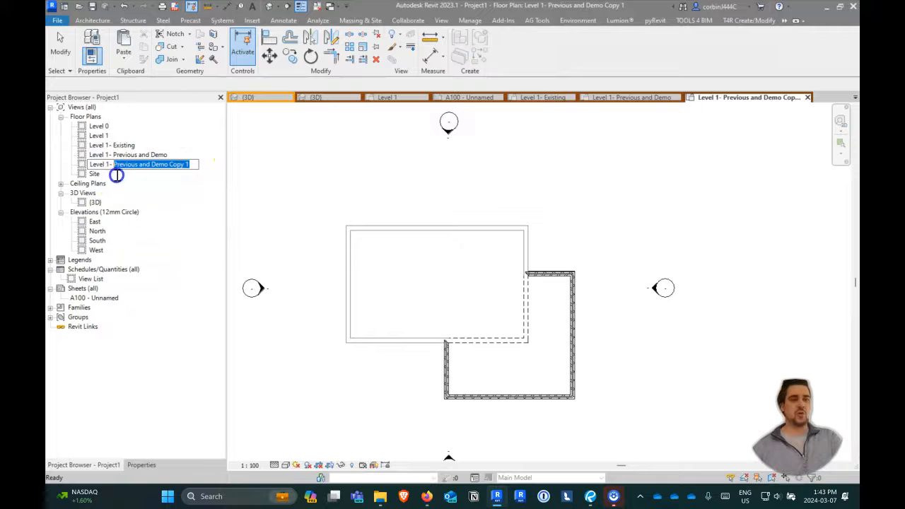
pyautogui.write('Show All')
pyautogui.press('Return')
# Step: Duplicate the Level 1- Show All plan with detailing and rename the copy "Level 1- Show Complete"
pyautogui.rightClick(118, 165)
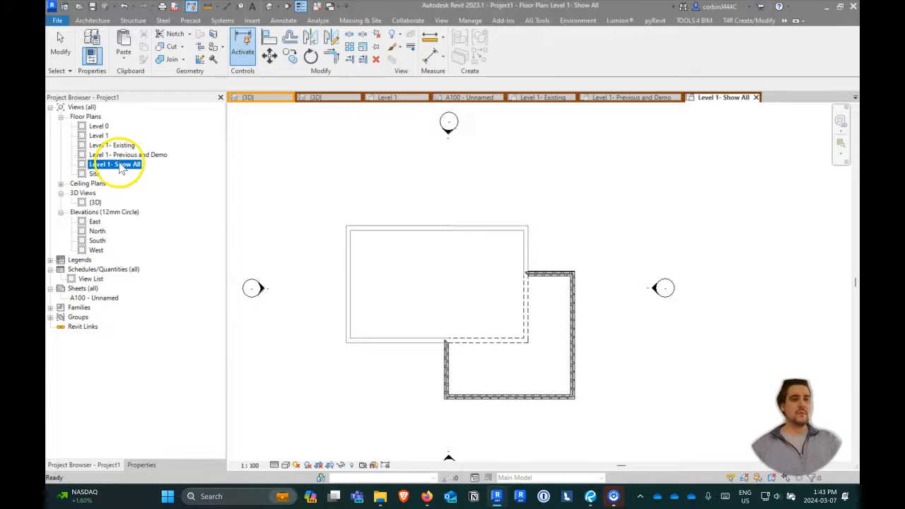
pyautogui.moveTo(194, 277)
pyautogui.click(333, 289)
pyautogui.rightClick(134, 175)
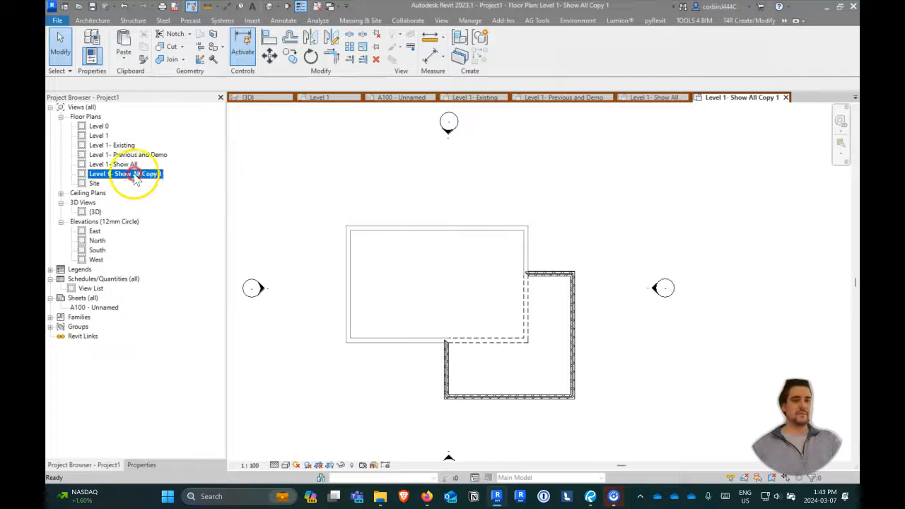
pyautogui.click(167, 358)
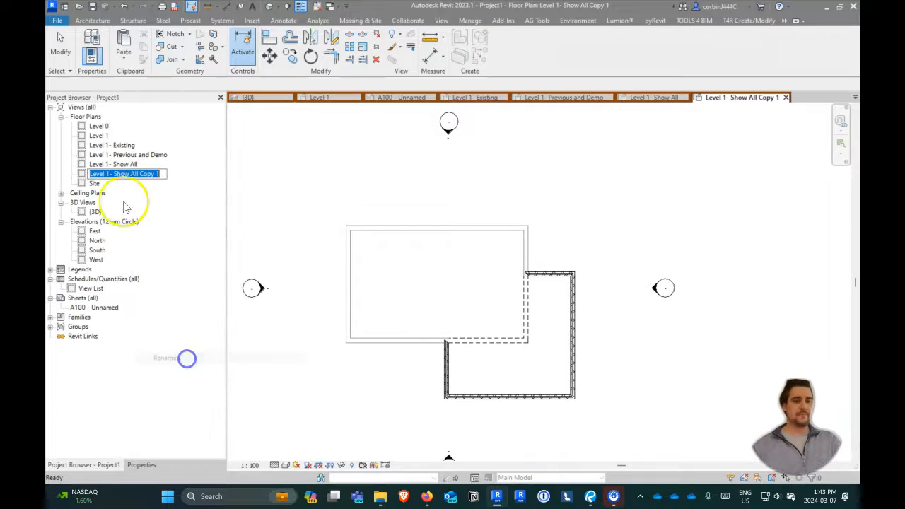
pyautogui.moveTo(113, 174); pyautogui.dragTo(196, 180)
pyautogui.press('BackSpace')
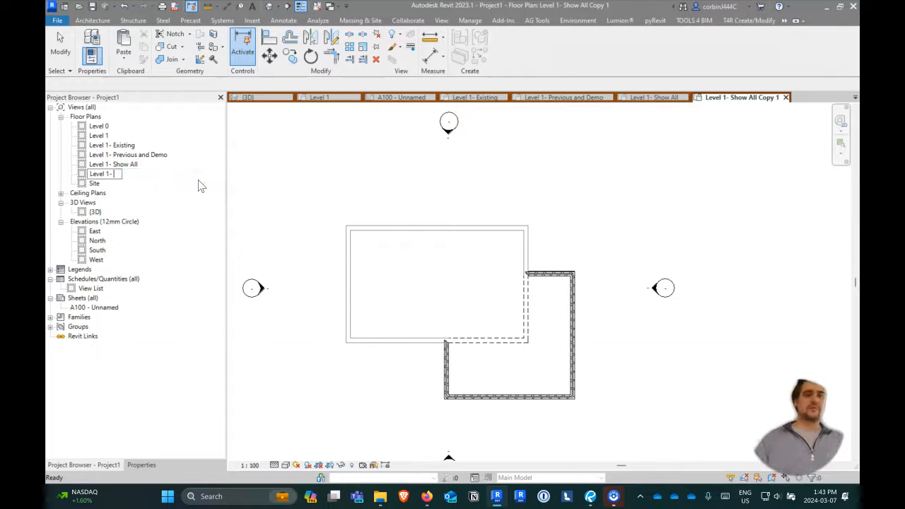
pyautogui.write('Show Complete')
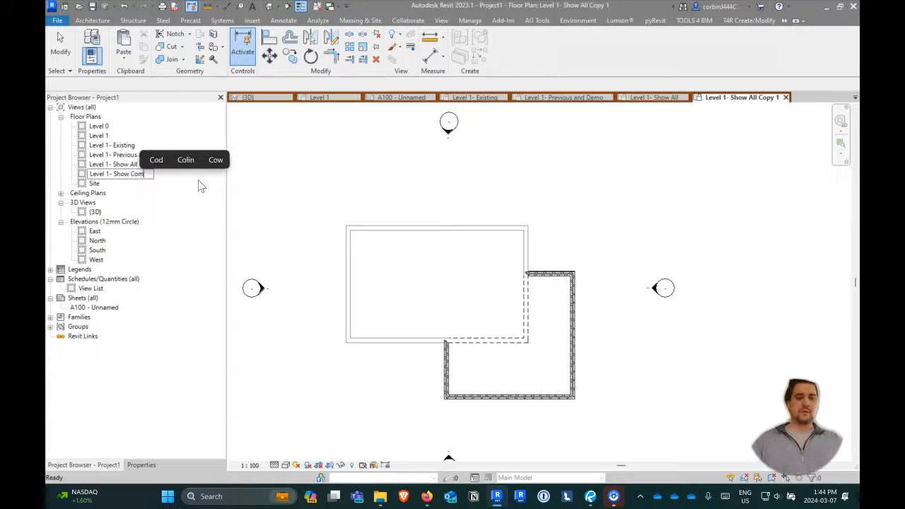
pyautogui.press('Return')
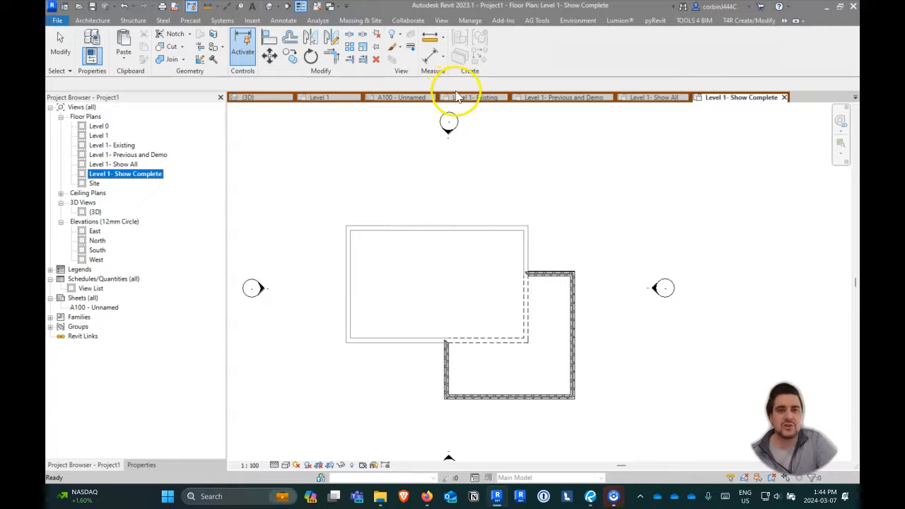
# Step: Place the Level 1- Existing, Previous and Demo, Show All and Show Complete plans side by side on sheet A100
pyautogui.click(404, 97)
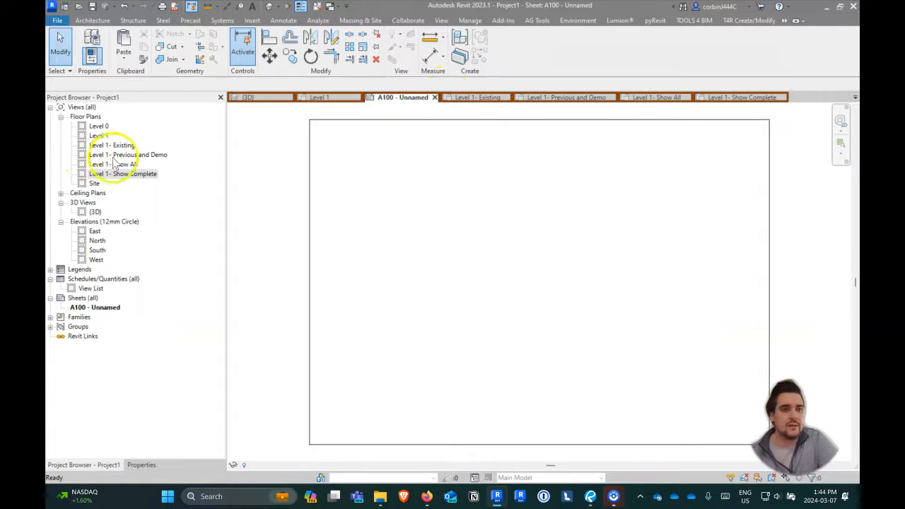
pyautogui.moveTo(112, 145); pyautogui.dragTo(392, 253)
pyautogui.moveTo(142, 157); pyautogui.dragTo(531, 236)
pyautogui.click(516, 242)
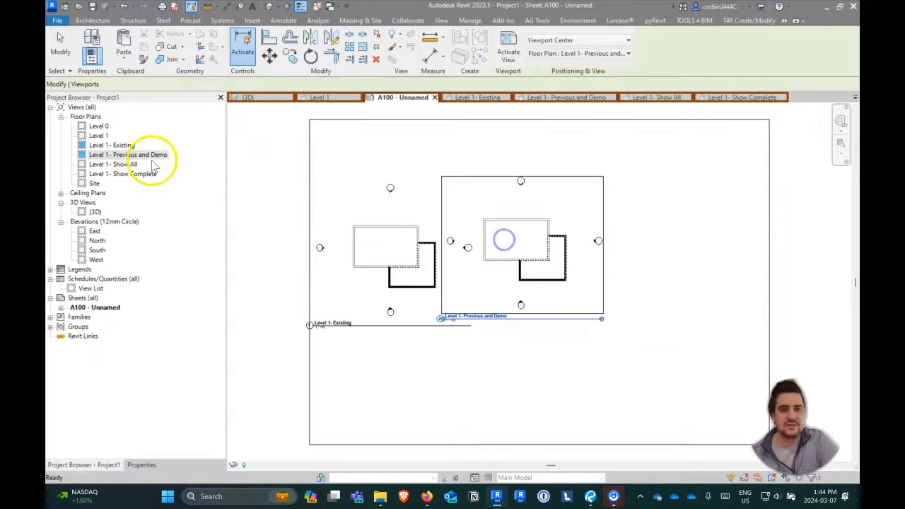
pyautogui.moveTo(117, 164); pyautogui.dragTo(641, 242)
pyautogui.click(642, 241)
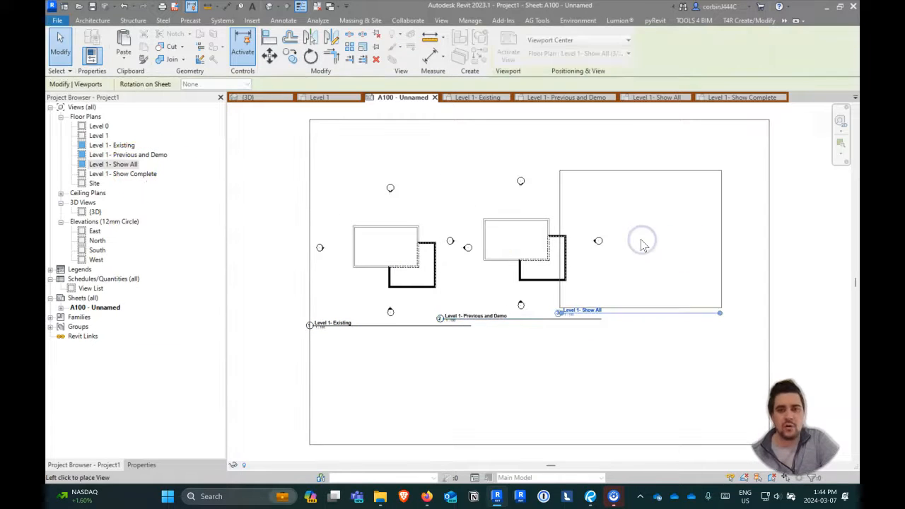
pyautogui.moveTo(117, 174); pyautogui.dragTo(708, 235)
pyautogui.moveTo(757, 263); pyautogui.dragTo(766, 248)
# Step: Try a 1:50 view scale on all four plan viewports and set it back to 1:100
pyautogui.scroll(-4, 527, 256)
pyautogui.scroll(3, 626, 254)
pyautogui.moveTo(253, 186); pyautogui.dragTo(727, 355)
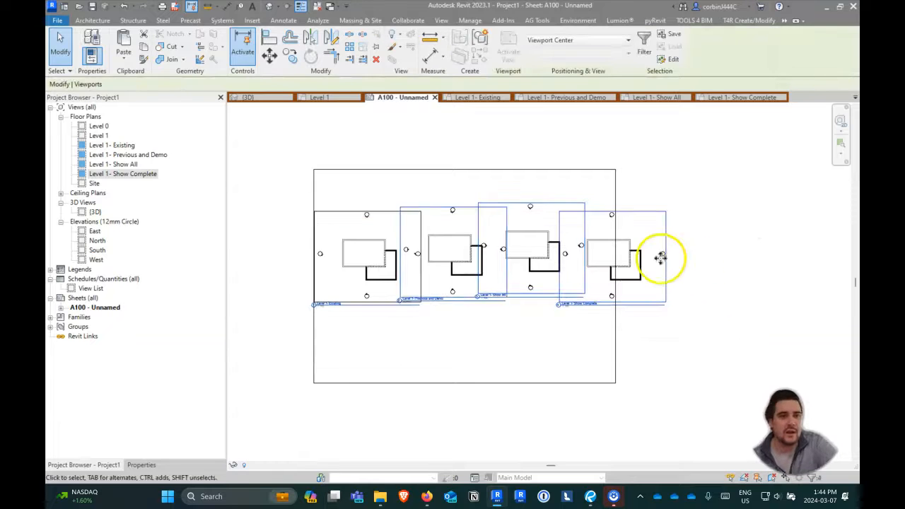
pyautogui.click(140, 465)
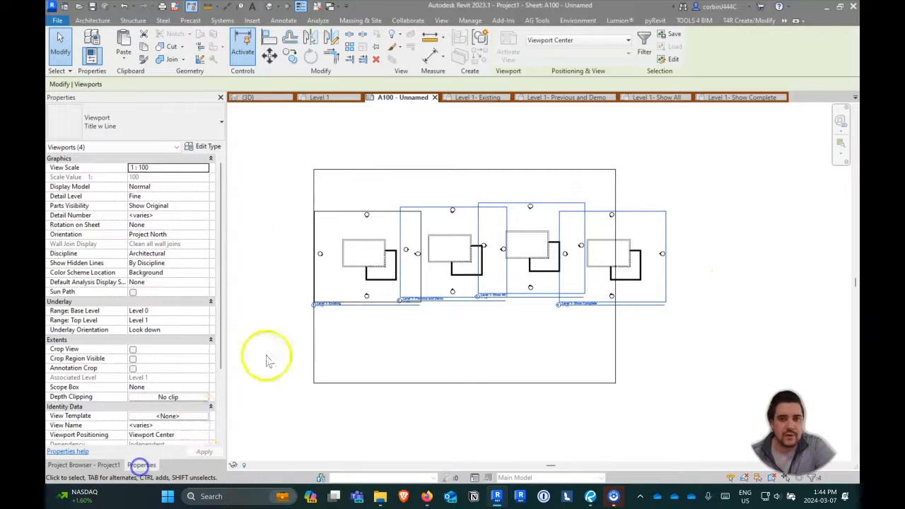
pyautogui.click(203, 167)
pyautogui.click(140, 177)
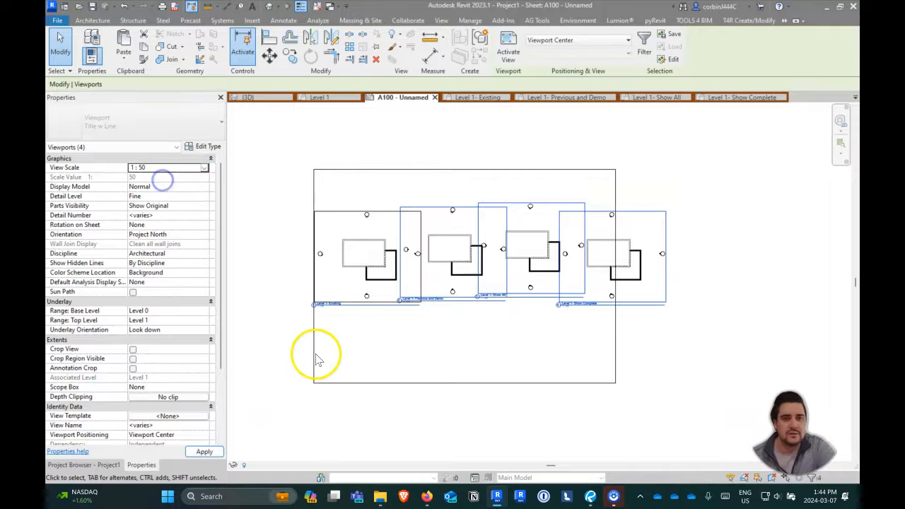
pyautogui.click(203, 168)
pyautogui.click(161, 202)
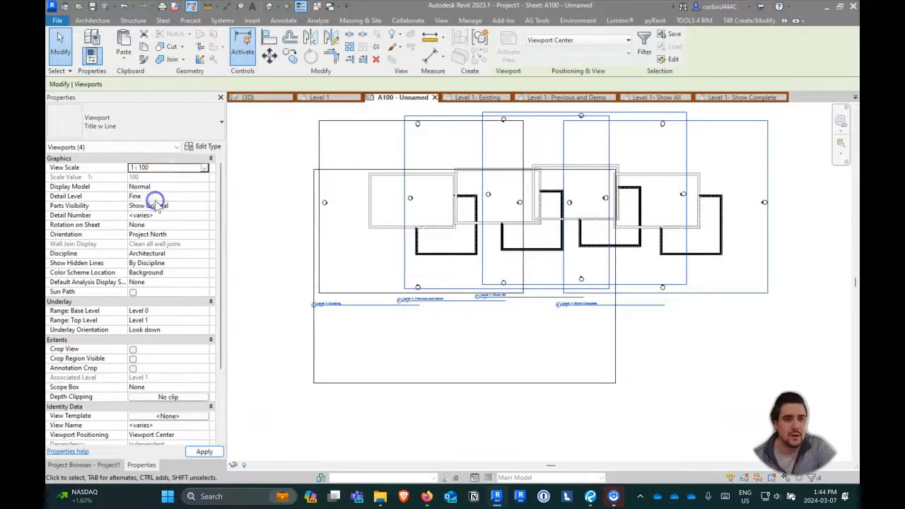
pyautogui.press('BackSpace')
pyautogui.write('25')
pyautogui.press('BackSpace')
pyautogui.press('BackSpace')
pyautogui.write('2')
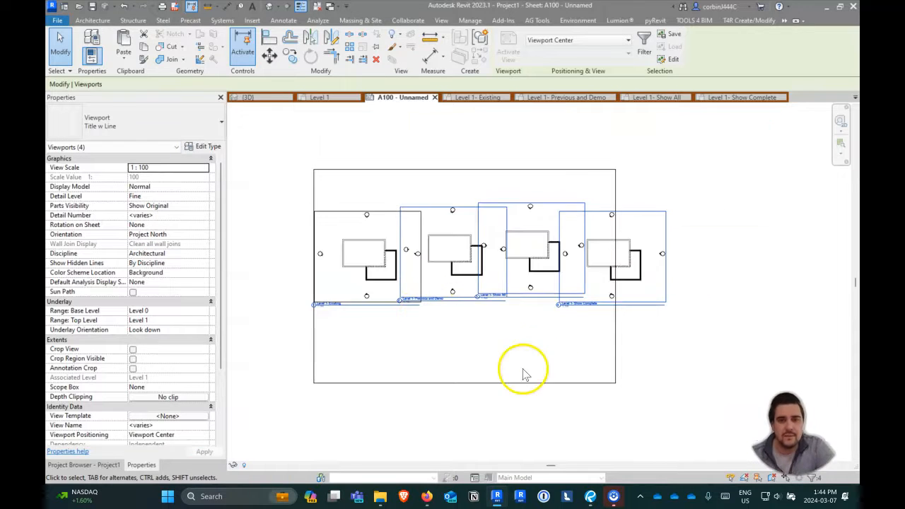
pyautogui.click(459, 355)
# Step: Move the four plan viewports down into one aligned row along the lower part of the sheet
pyautogui.scroll(2, 352, 353)
pyautogui.moveTo(358, 204); pyautogui.dragTo(340, 279)
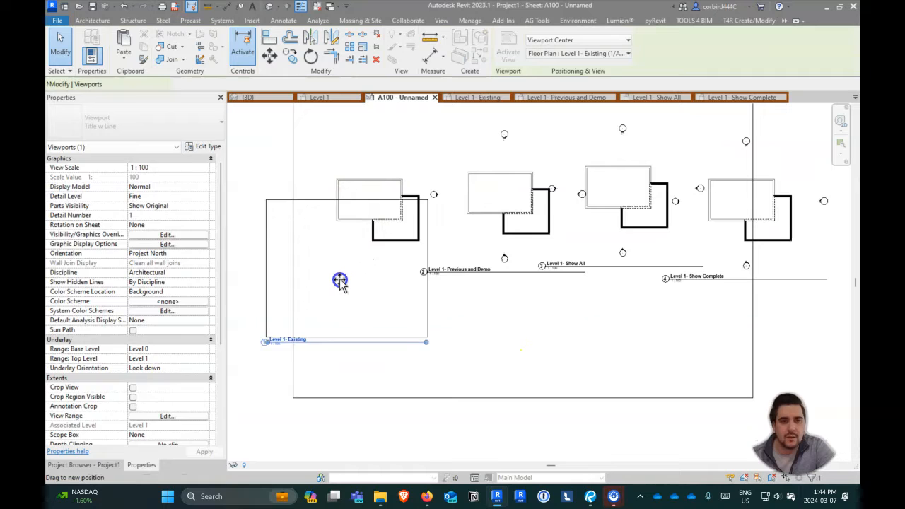
pyautogui.moveTo(476, 219); pyautogui.dragTo(485, 289)
pyautogui.moveTo(641, 187); pyautogui.dragTo(611, 278)
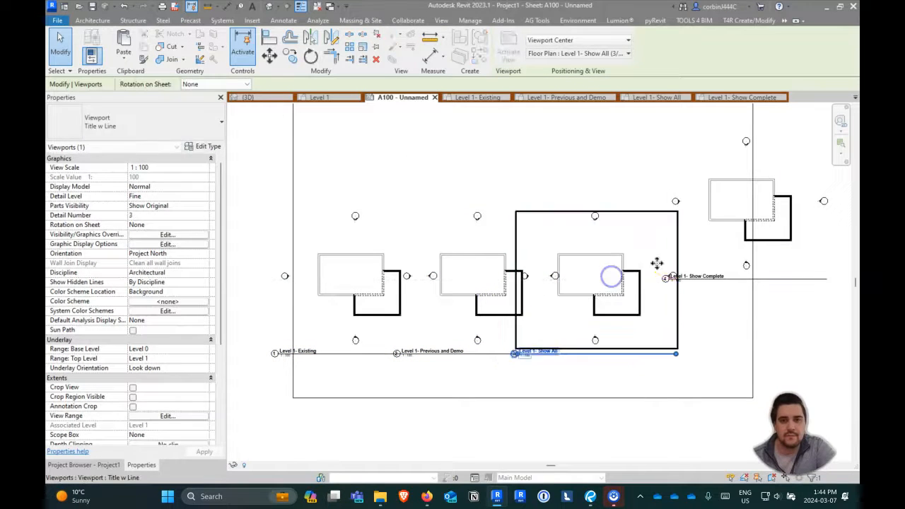
pyautogui.moveTo(737, 216); pyautogui.dragTo(699, 284)
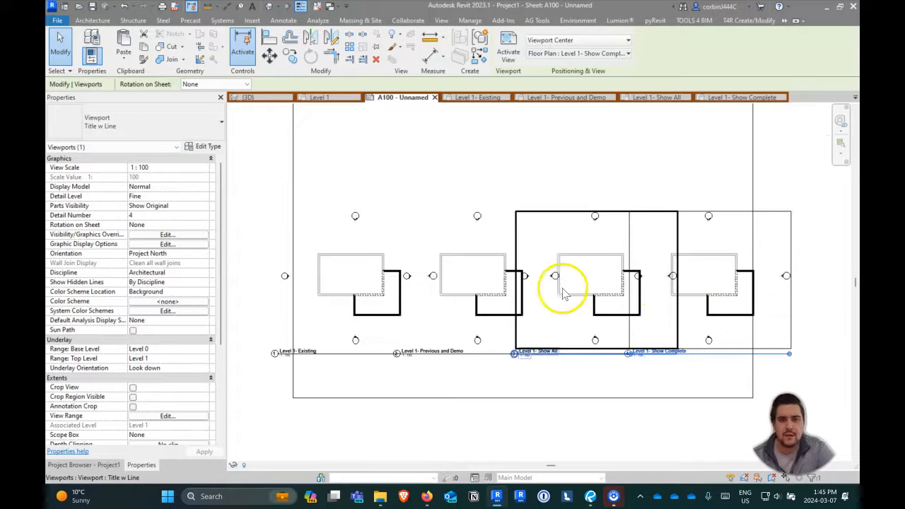
# Step: Nudge the Level 1- Existing and Level 1- Previous and Demo viewports left along the row
pyautogui.click(320, 278)
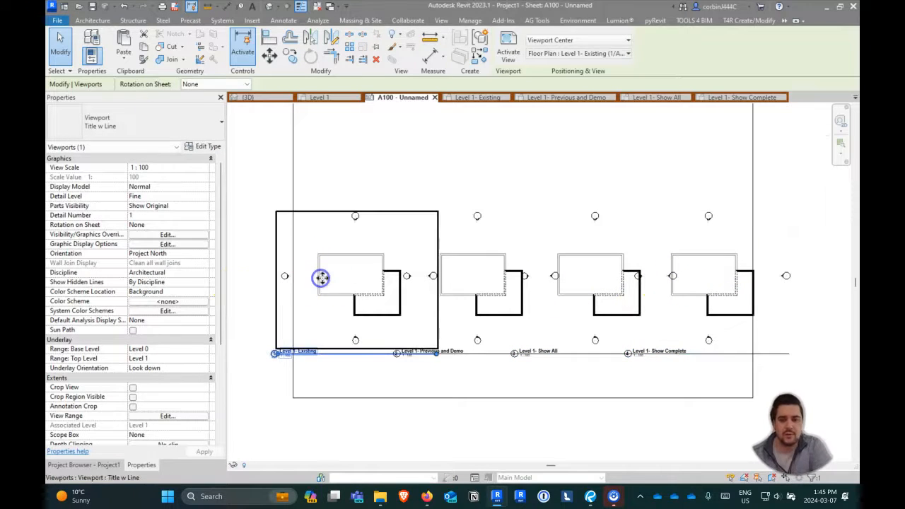
pyautogui.press('Left')
pyautogui.press('Left')
pyautogui.press('Right')
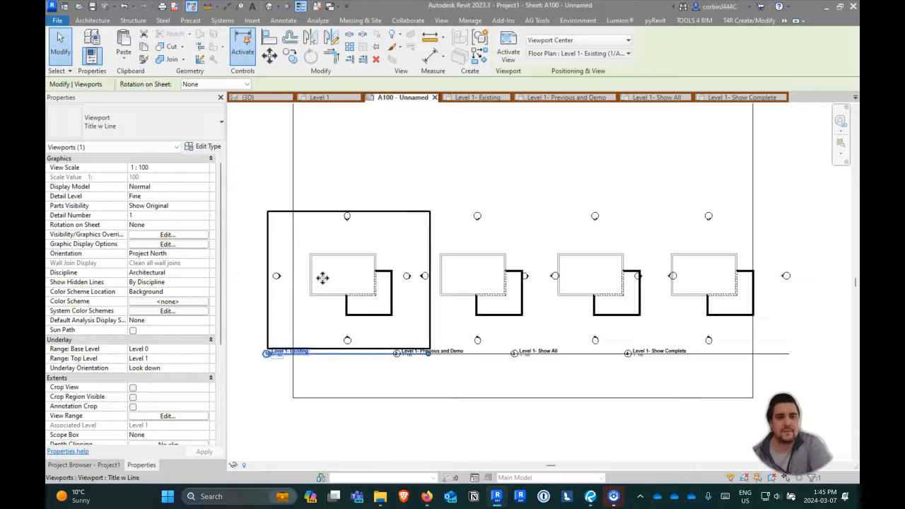
pyautogui.click(462, 247)
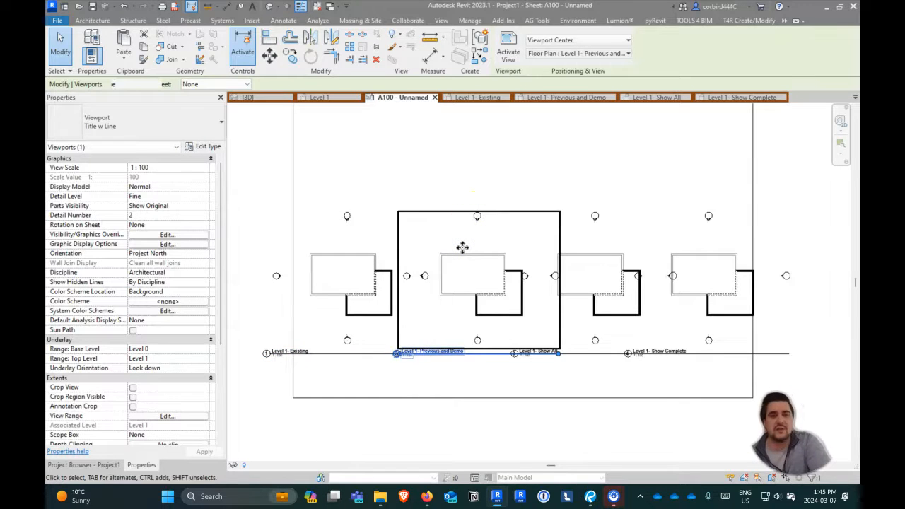
pyautogui.press('Left')
pyautogui.press('Left')
pyautogui.press('Left')
pyautogui.press('Left')
pyautogui.press('Left')
pyautogui.press('Left')
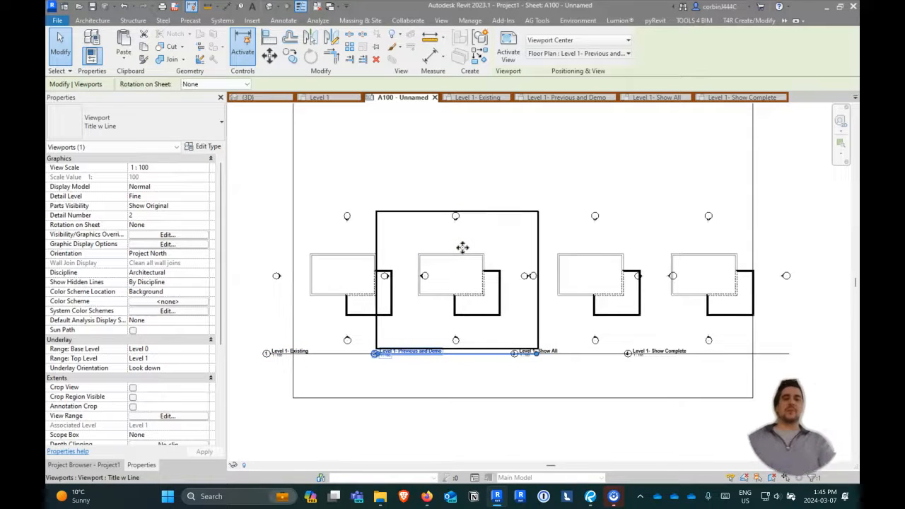
# Step: Nudge the Level 1- Show All viewport left, closer to the Previous and Demo viewport
pyautogui.click(603, 287)
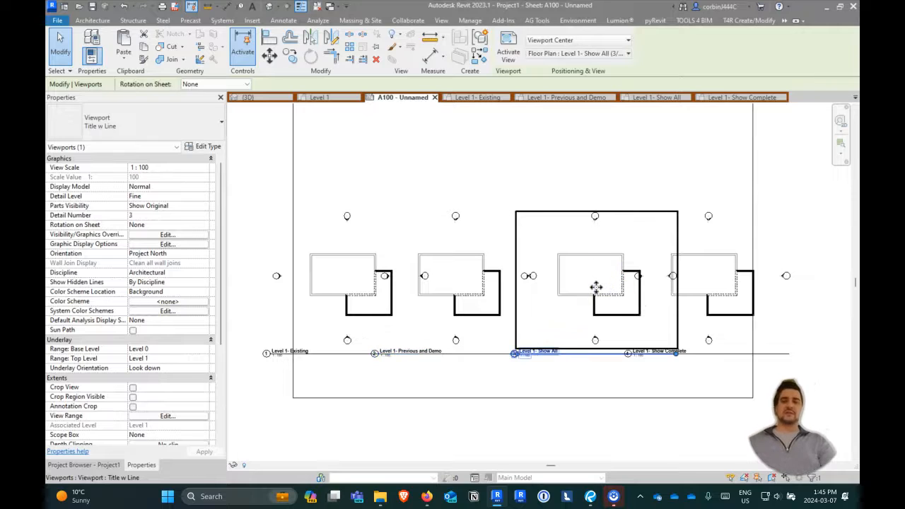
pyautogui.press('Left')
pyautogui.press('Left')
pyautogui.press('Left')
pyautogui.press('Left')
pyautogui.press('Left')
pyautogui.press('Left')
pyautogui.press('Left')
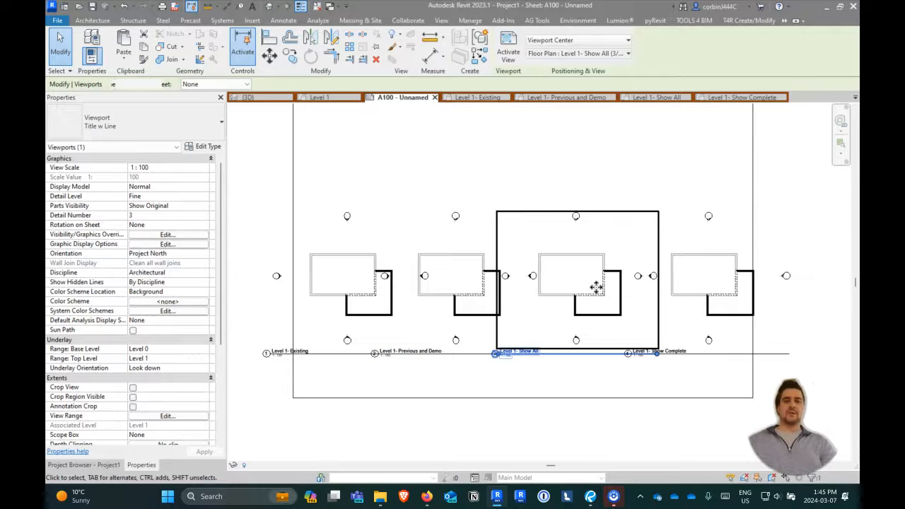
# Step: Nudge the Level 1- Show Complete viewport left until its plan sits inside the sheet border
pyautogui.click(679, 304)
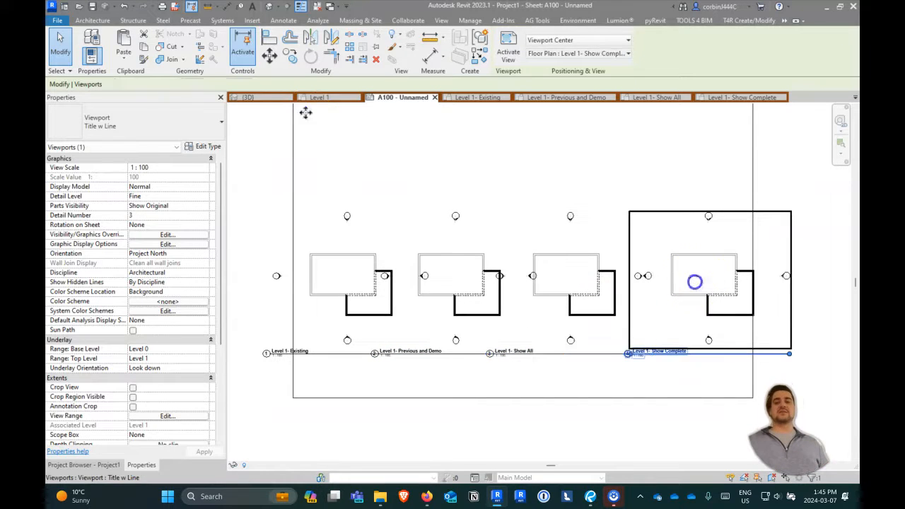
pyautogui.press('Left')
pyautogui.press('Left')
pyautogui.press('Left')
pyautogui.press('Left')
pyautogui.press('Left')
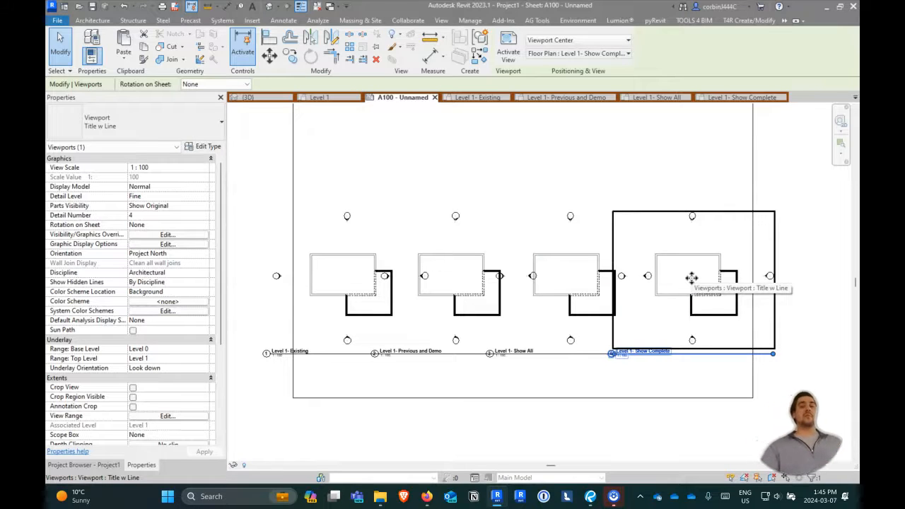
pyautogui.press('Left')
pyautogui.press('Left')
pyautogui.press('Left')
pyautogui.press('Left')
pyautogui.press('Left')
pyautogui.press('Left')
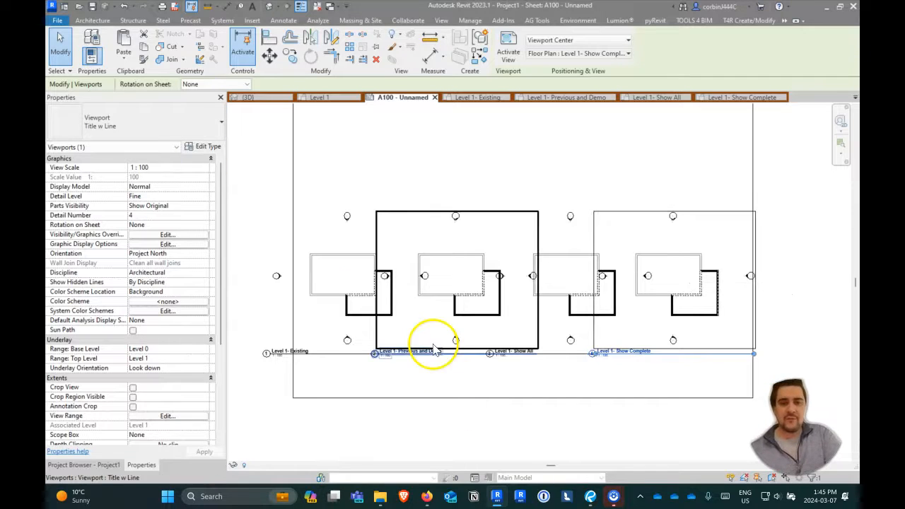
# Step: Duplicate the {3D} view and rename the copy "3D - Existing"
pyautogui.click(72, 465)
pyautogui.rightClick(95, 211)
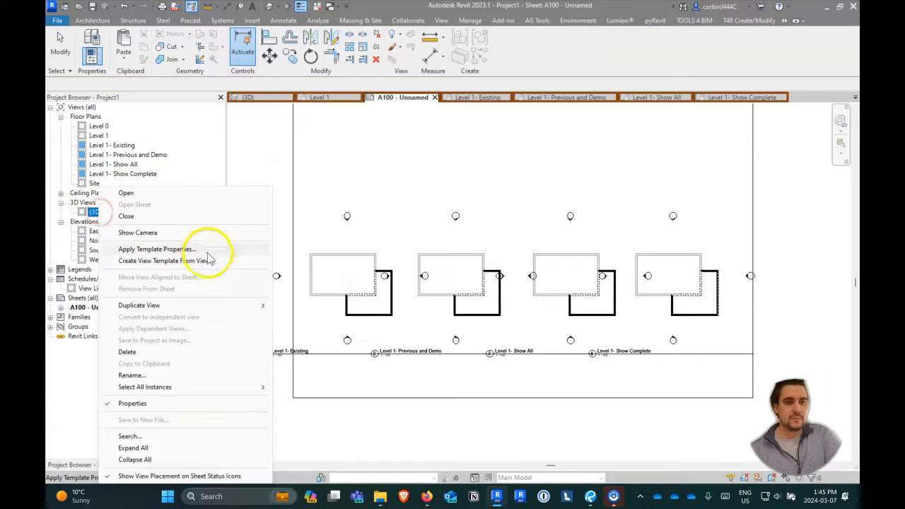
pyautogui.click(216, 305)
pyautogui.click(303, 306)
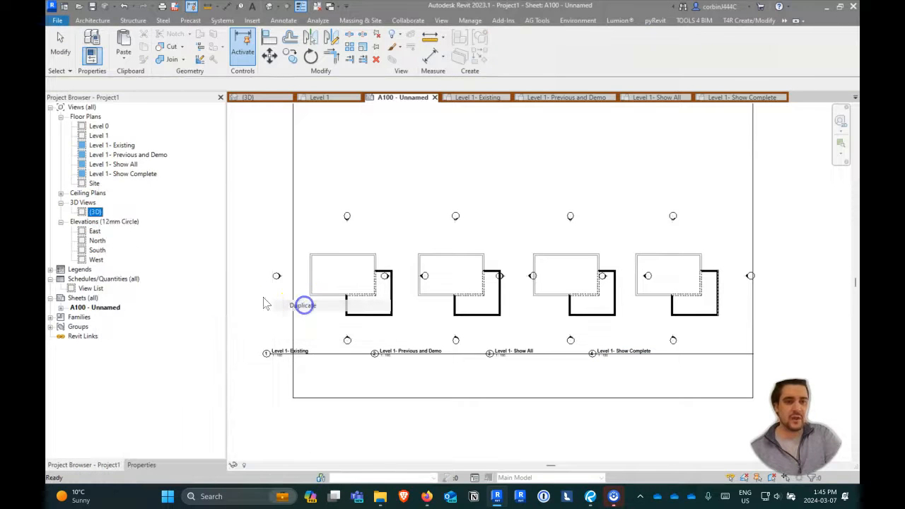
pyautogui.rightClick(91, 221)
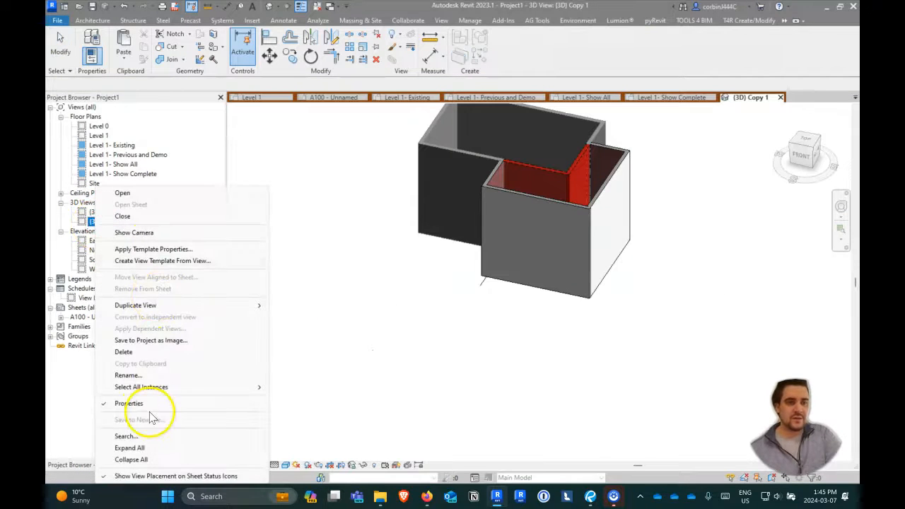
pyautogui.click(137, 375)
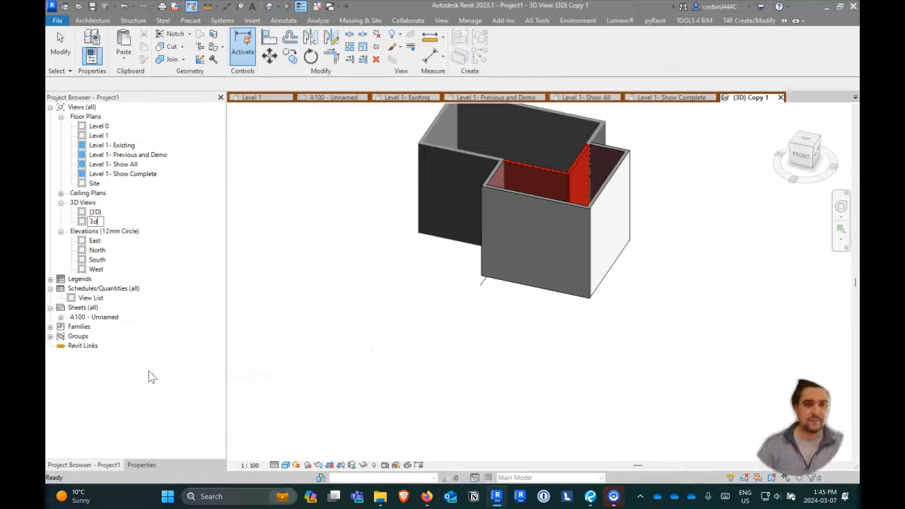
pyautogui.write('3d - ')
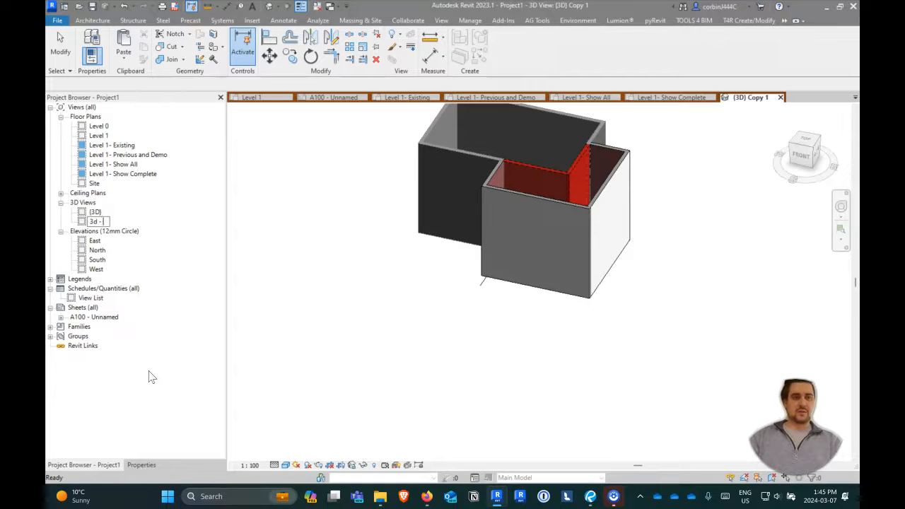
pyautogui.write('Existing')
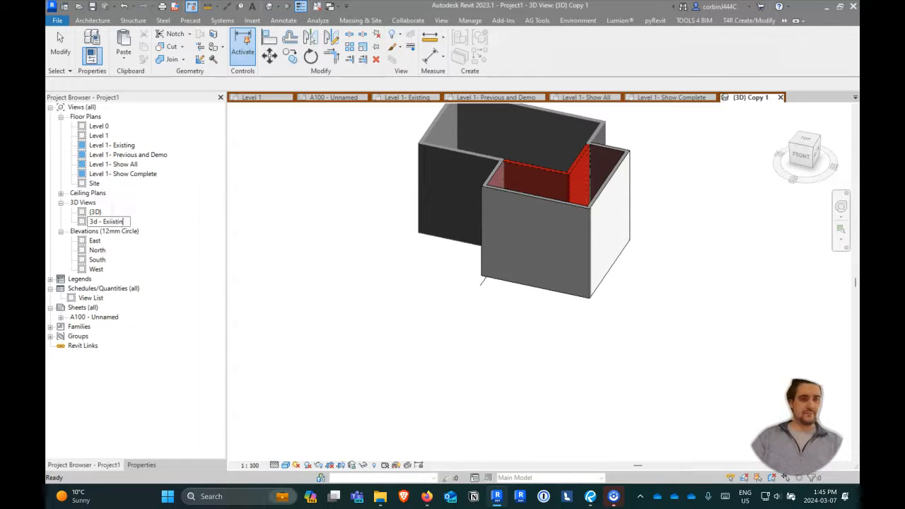
pyautogui.press('Left')
pyautogui.press('Left')
pyautogui.press('Left')
pyautogui.press('Left')
pyautogui.press('Left')
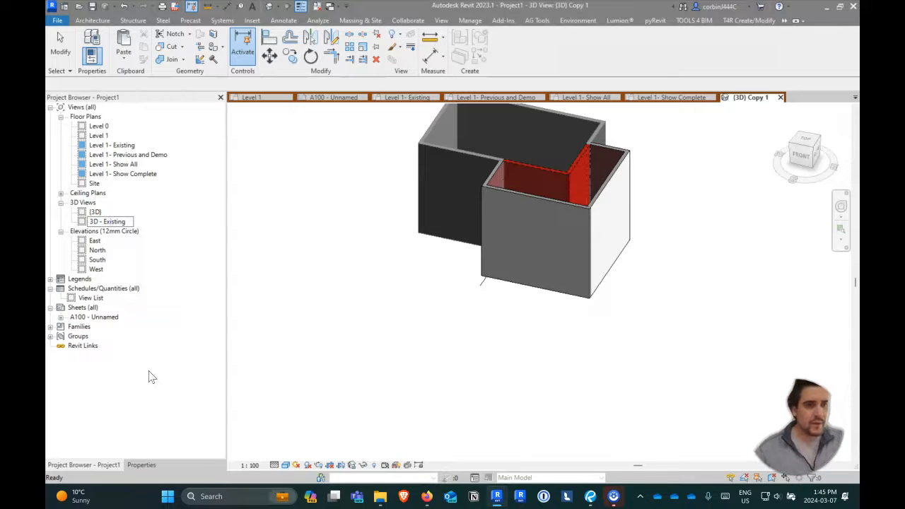
pyautogui.click(307, 328)
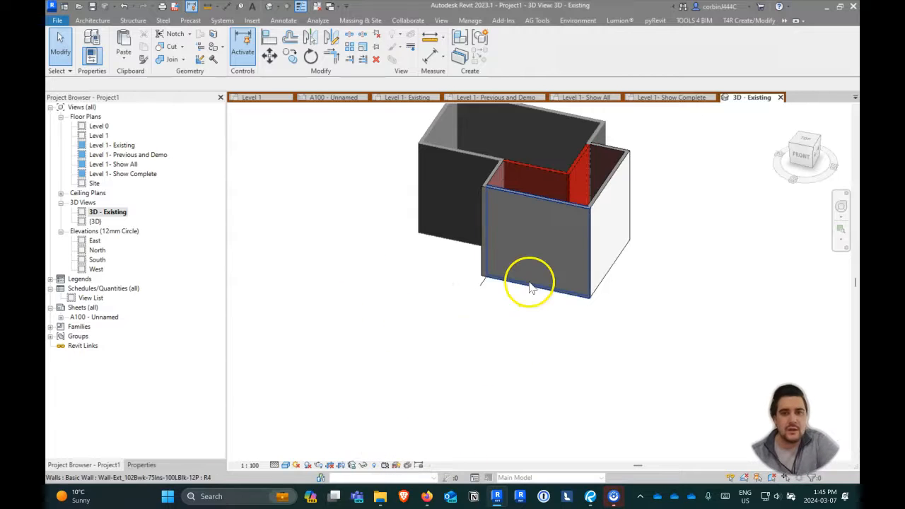
# Step: Orient the 3D - Existing view to frame the whole building from above its front-left corner
pyautogui.moveTo(667, 323)
pyautogui.keyDown('shift'); pyautogui.mouseDown(button='middle')
pyautogui.moveTo(635, 364)
pyautogui.moveTo(755, 333)
pyautogui.moveTo(772, 365)
pyautogui.moveTo(754, 360)
pyautogui.mouseUp(button='middle'); pyautogui.keyUp('shift')
pyautogui.scroll(-3, 384, 356)
pyautogui.scroll(4, 396, 300)
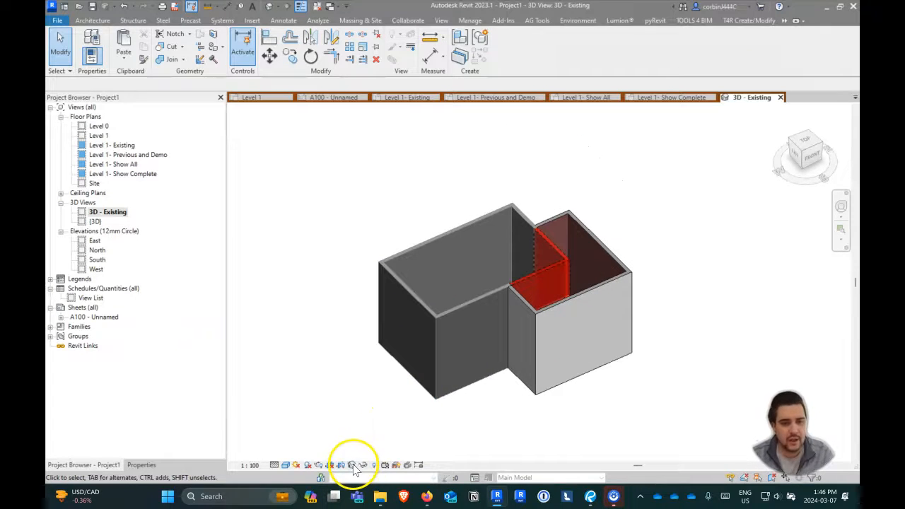
# Step: Save the current orientation of the 3D - Existing view and lock the view
pyautogui.click(353, 465)
pyautogui.press('ctrl')
pyautogui.press('ctrl')
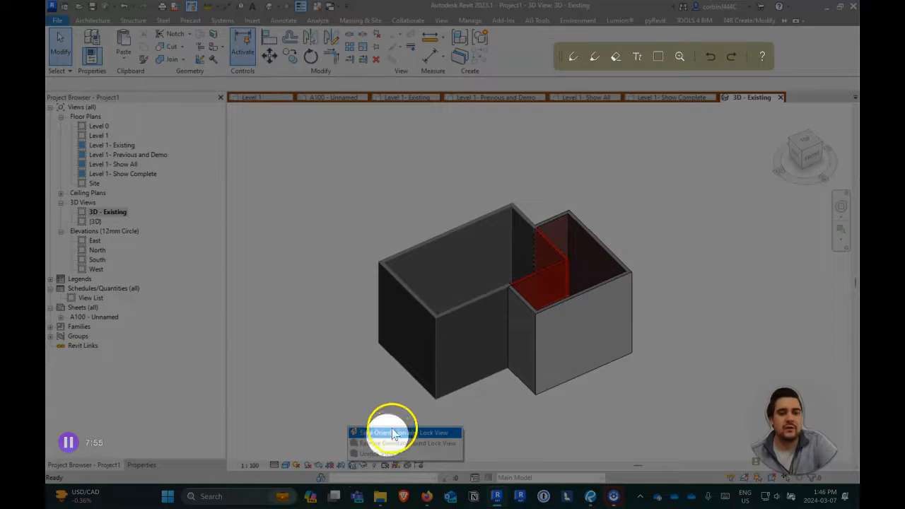
pyautogui.press('ctrl')
pyautogui.press('ctrl')
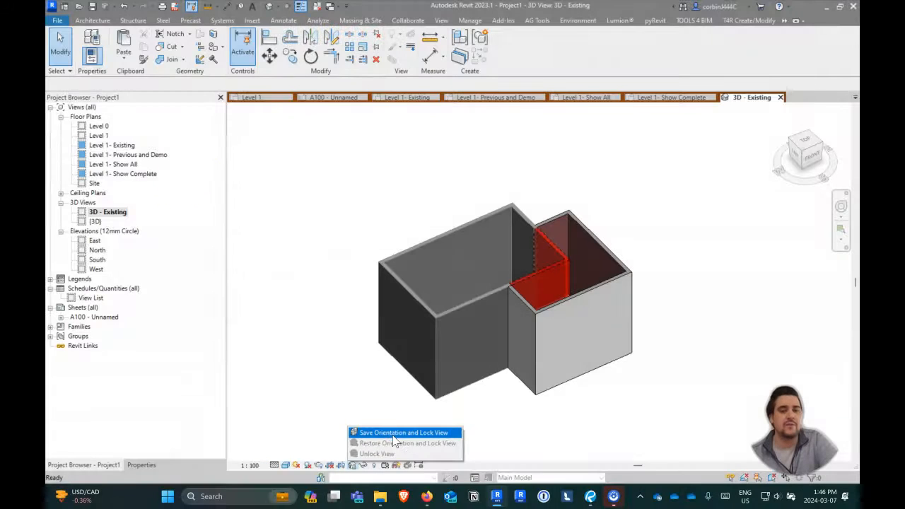
pyautogui.click(393, 434)
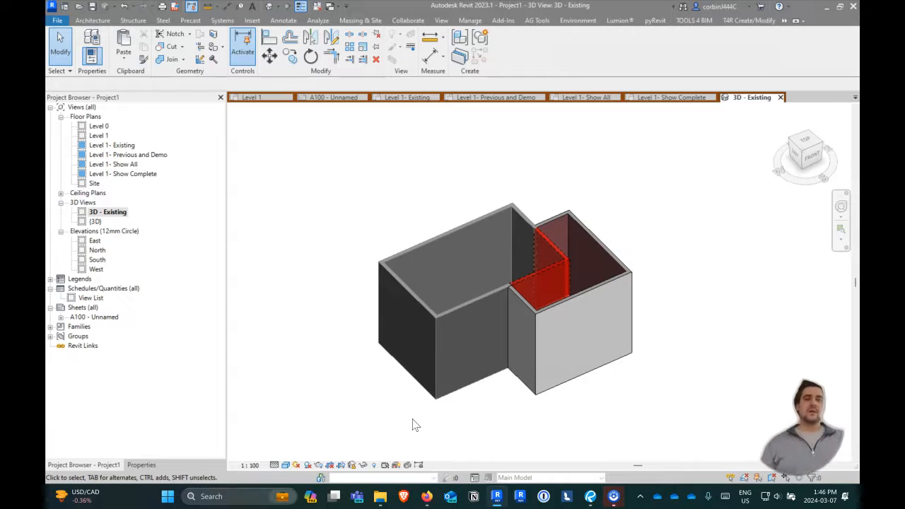
# Step: Set the view scale of the 3D - Existing view to 1 : 25
pyautogui.click(249, 465)
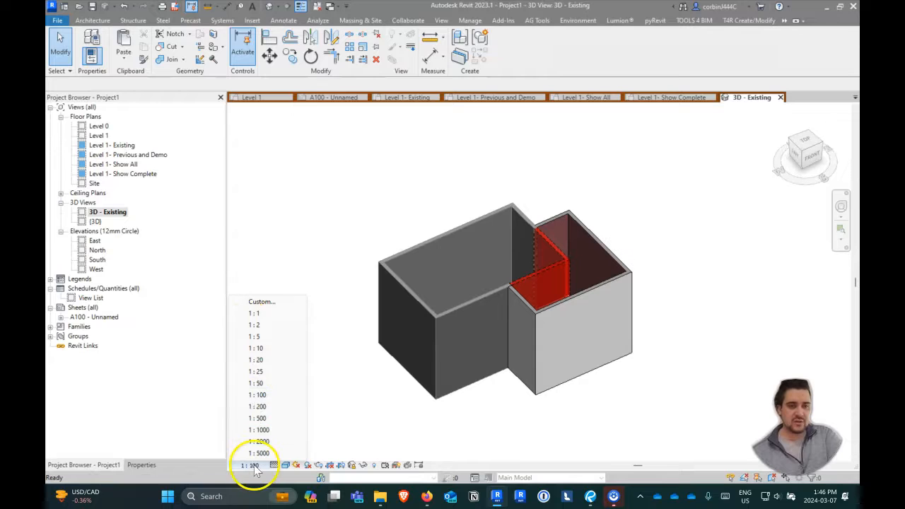
pyautogui.click(141, 465)
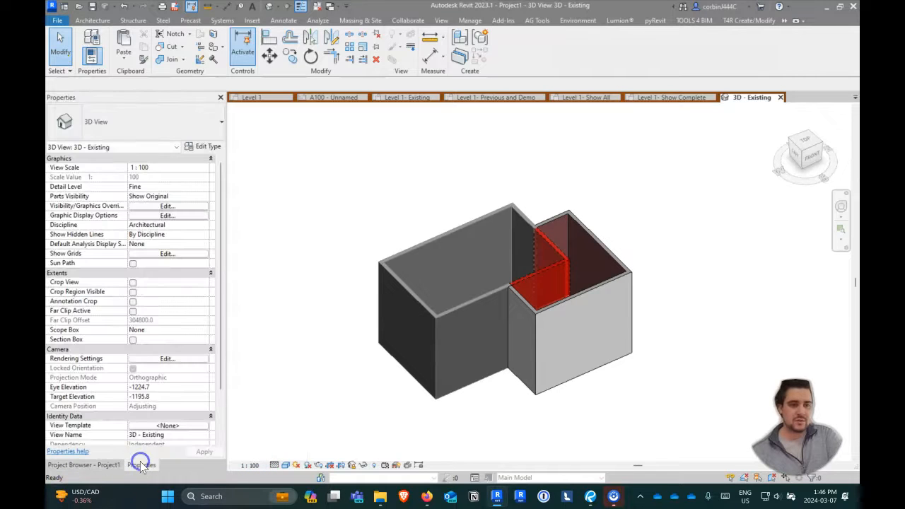
pyautogui.click(151, 168)
pyautogui.moveTo(151, 168); pyautogui.dragTo(143, 170)
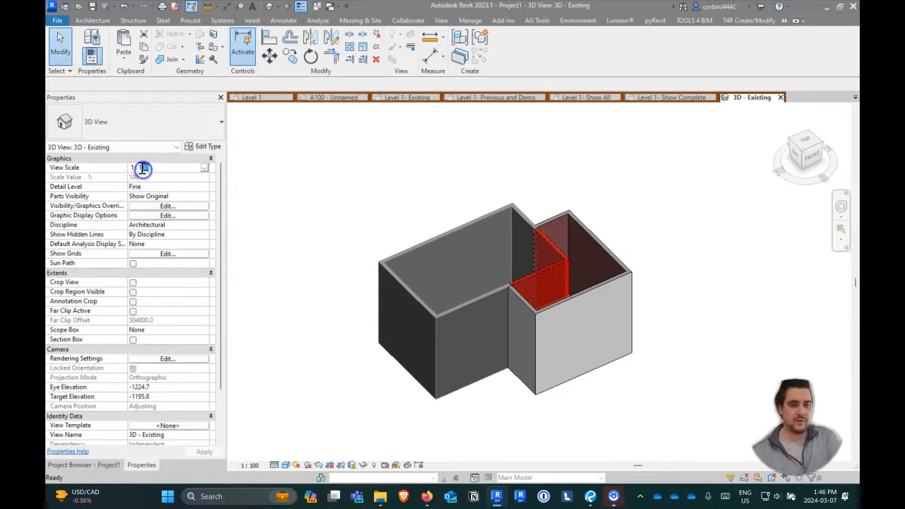
pyautogui.write('00')
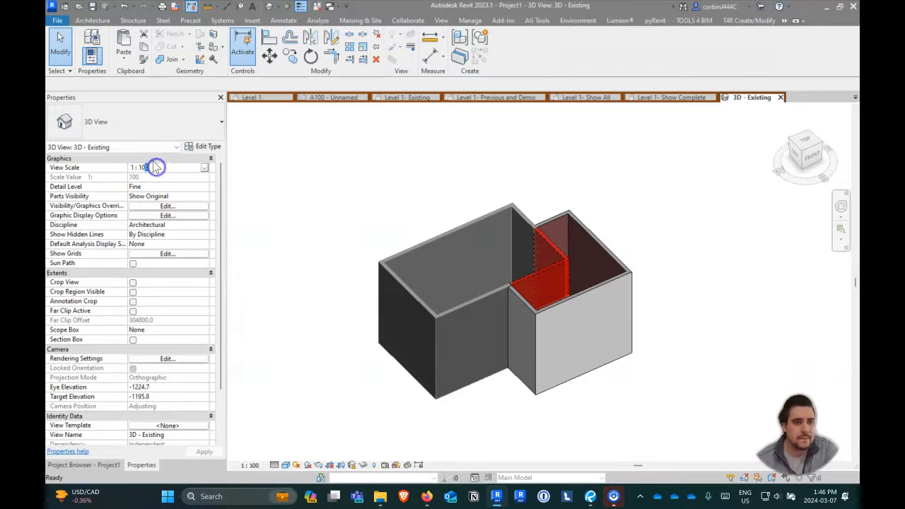
pyautogui.write('25')
pyautogui.press('Return')
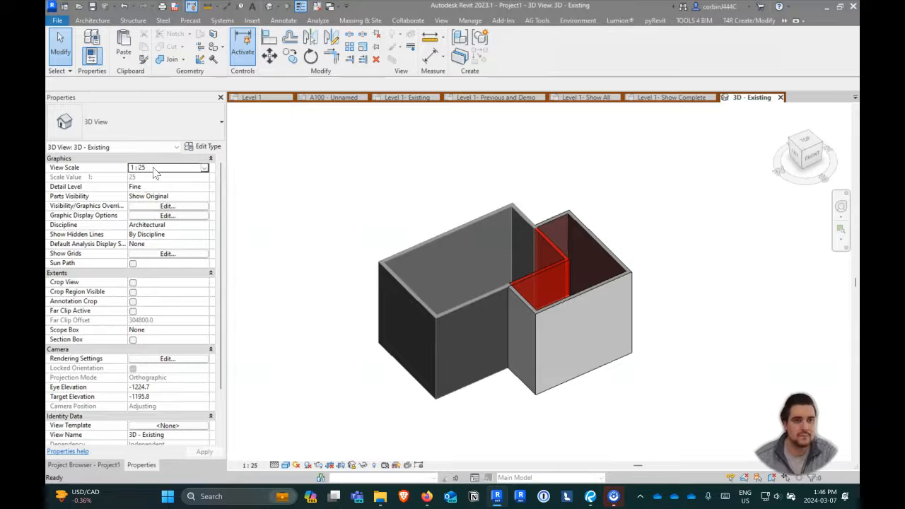
# Step: Change the scale of the 3D - Existing view to 1 : 100
pyautogui.write('1')
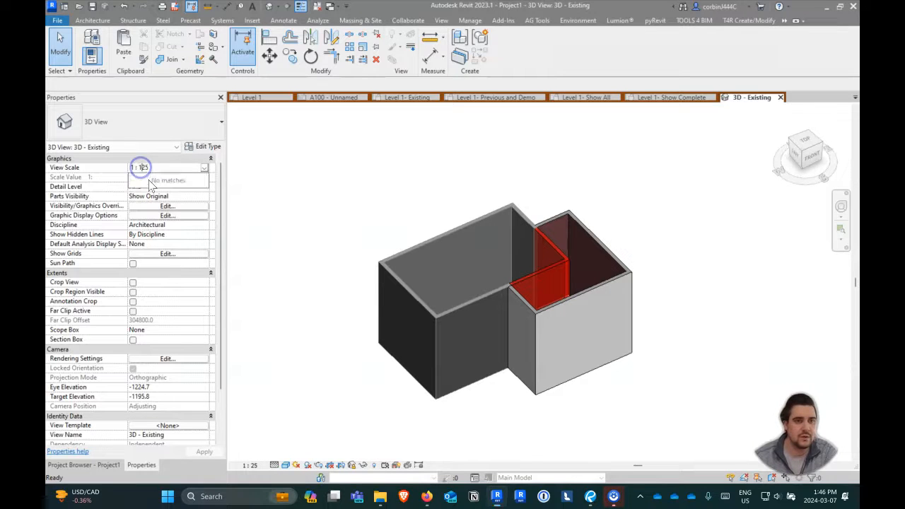
pyautogui.press('BackSpace')
pyautogui.click(204, 167)
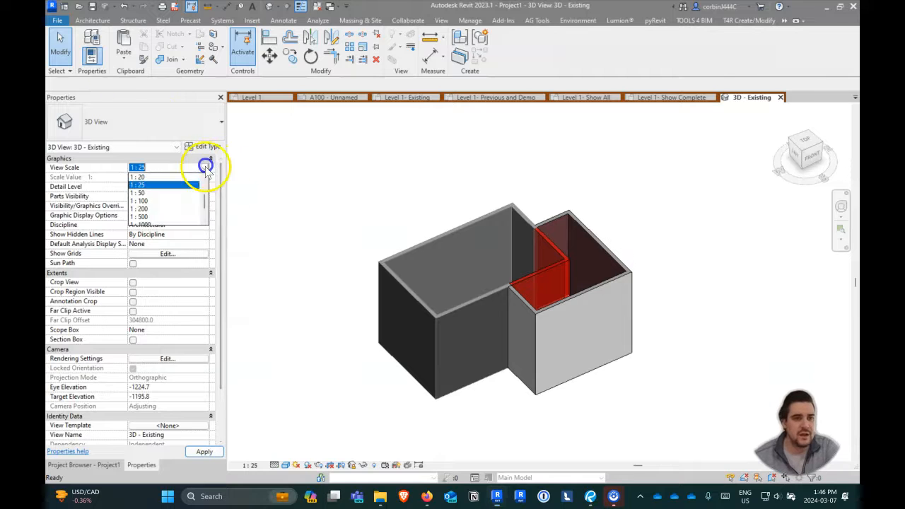
pyautogui.click(169, 200)
pyautogui.click(290, 205)
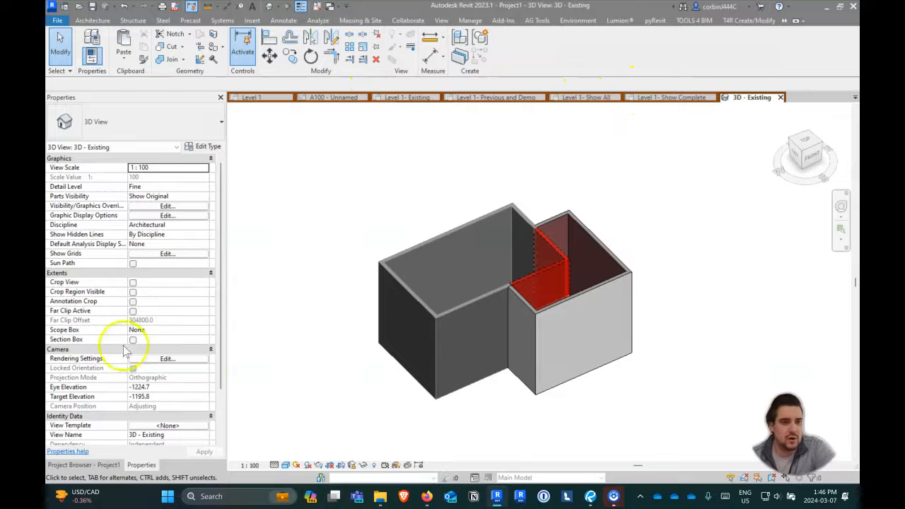
# Step: Place the 3D - Existing view on sheet A100 above the Level 1- Existing plan
pyautogui.click(107, 466)
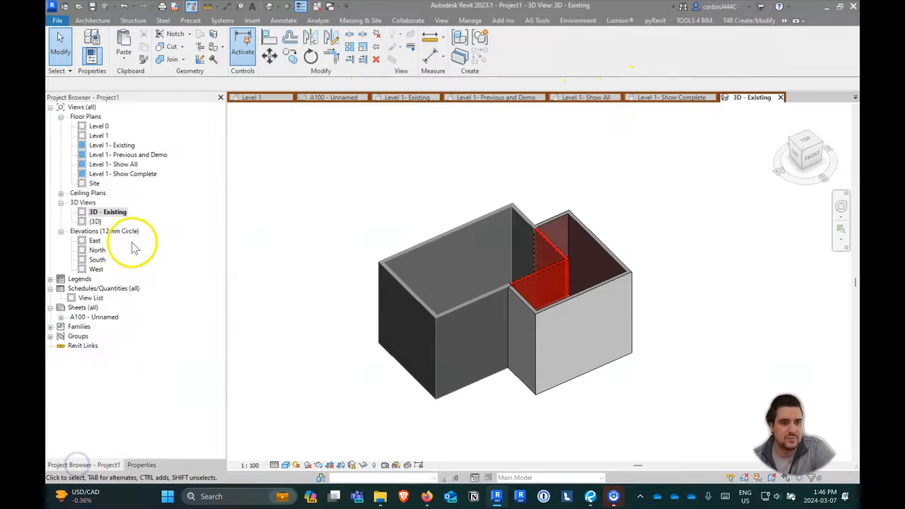
pyautogui.doubleClick(94, 316)
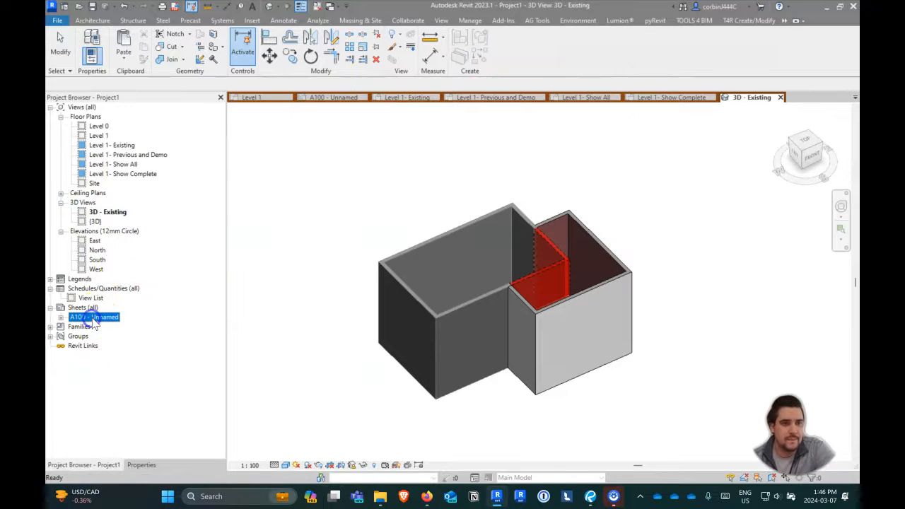
pyautogui.moveTo(99, 212); pyautogui.dragTo(349, 173)
pyautogui.click(460, 167)
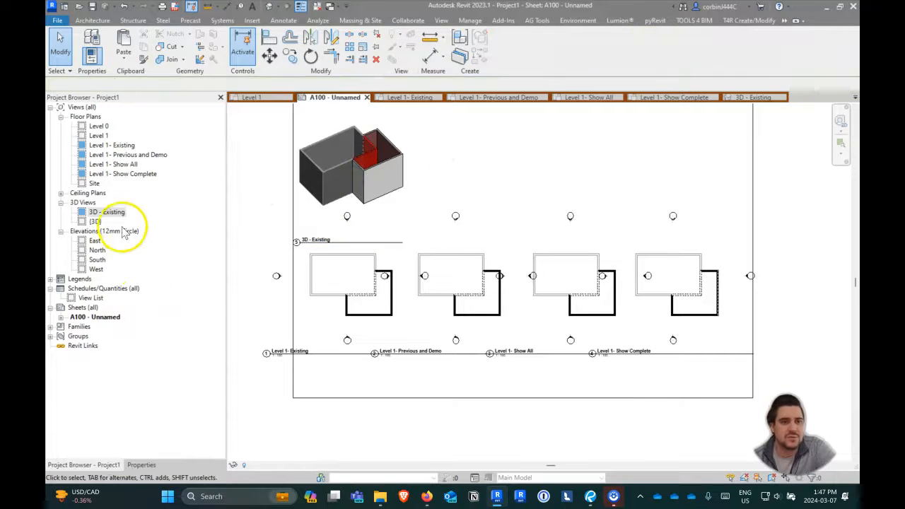
# Step: Duplicate the 3D - Existing view with detailing, and duplicate the resulting copy with detailing twice more
pyautogui.rightClick(108, 212)
pyautogui.click(244, 306)
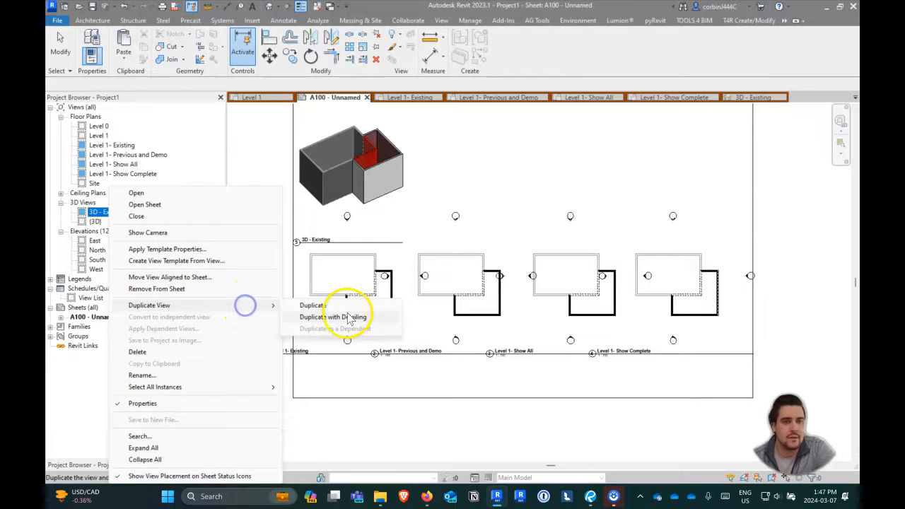
pyautogui.click(348, 317)
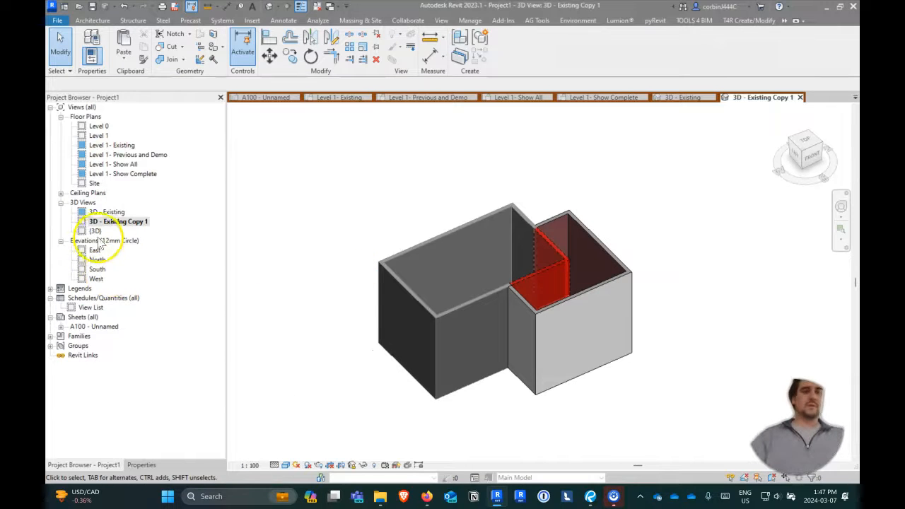
pyautogui.rightClick(112, 221)
pyautogui.click(241, 306)
pyautogui.click(326, 319)
pyautogui.rightClick(113, 222)
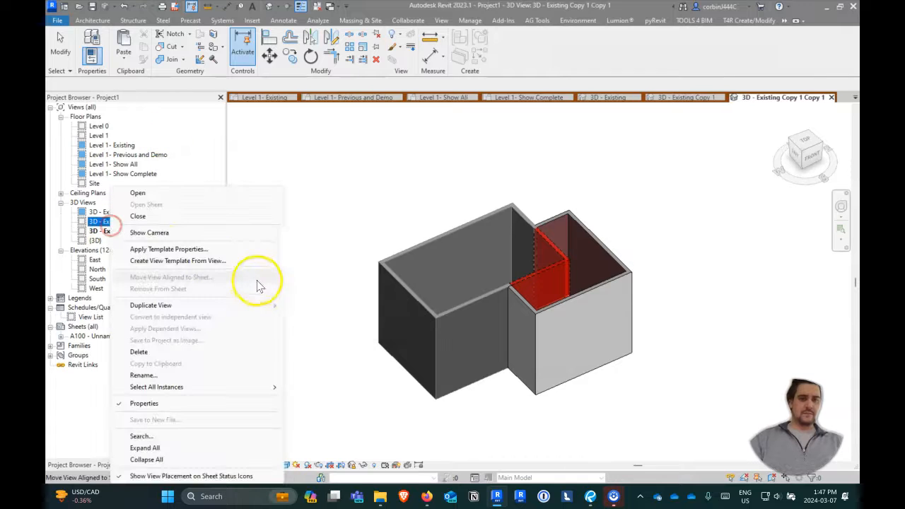
pyautogui.click(262, 306)
pyautogui.click(346, 318)
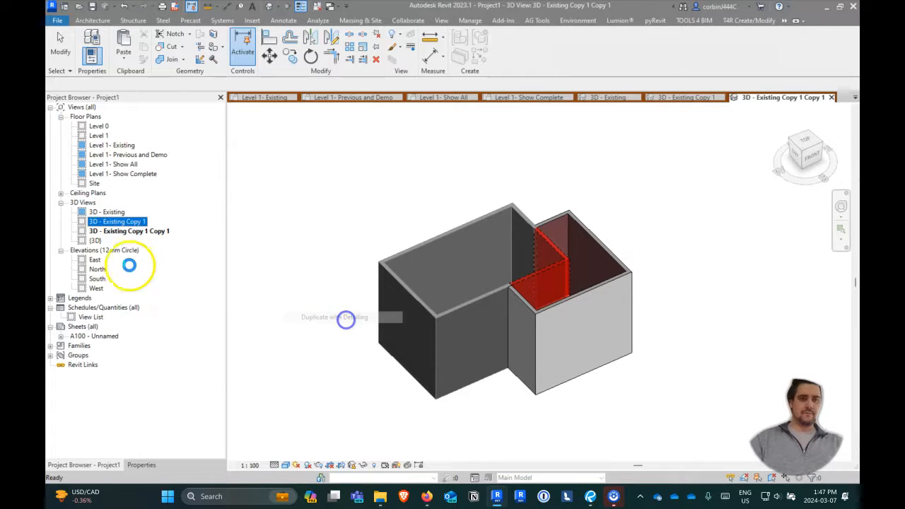
# Step: Rename the view 3D - Existing Copy 1 as "3D - Previous and Demo"
pyautogui.rightClick(131, 221)
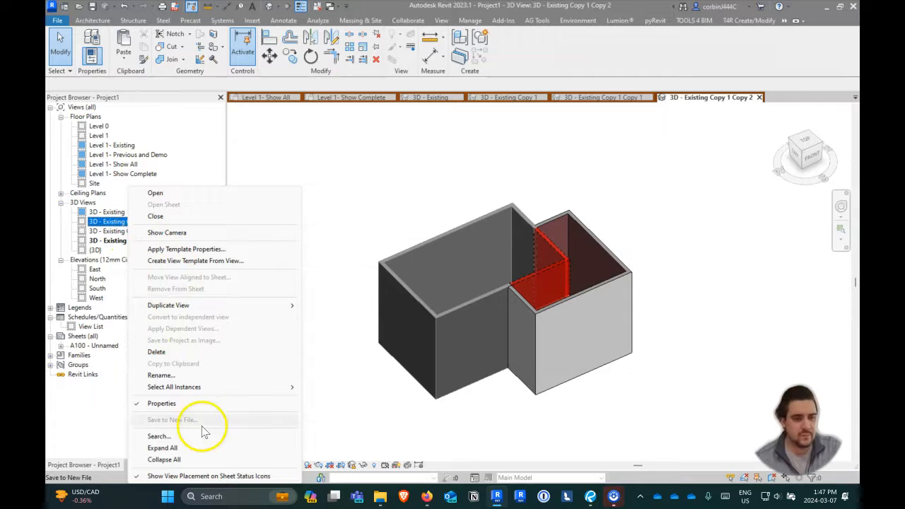
pyautogui.click(181, 376)
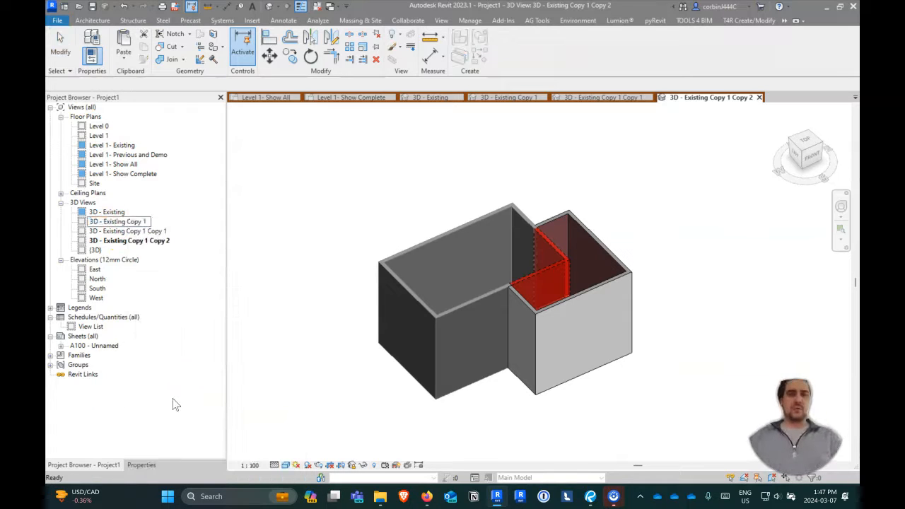
pyautogui.write('3D - Previous and Demo')
pyautogui.press('Return')
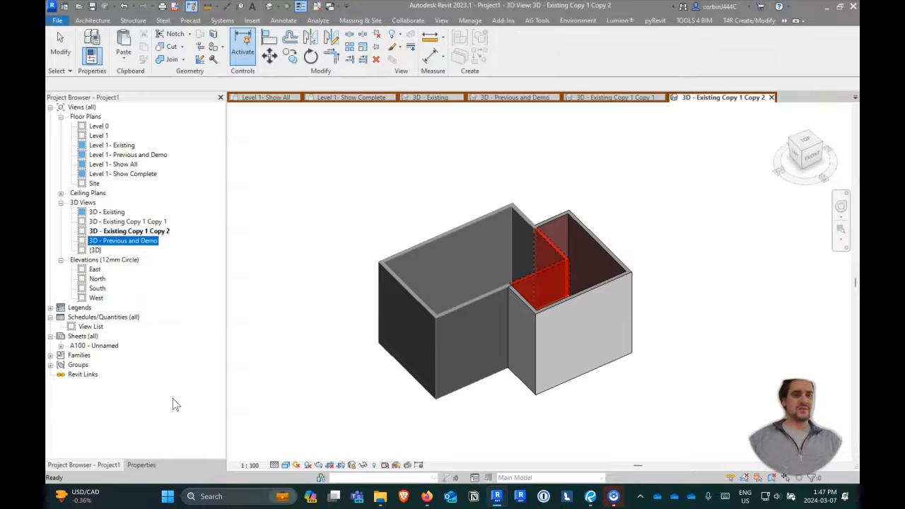
# Step: Rename the view 3D - Existing Copy 1 Copy 1 as "3D - Show All"
pyautogui.rightClick(106, 221)
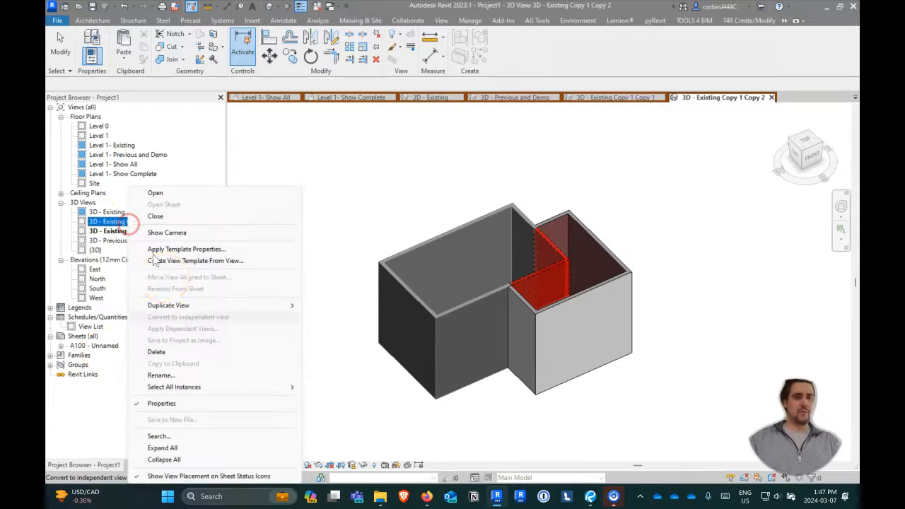
pyautogui.click(161, 375)
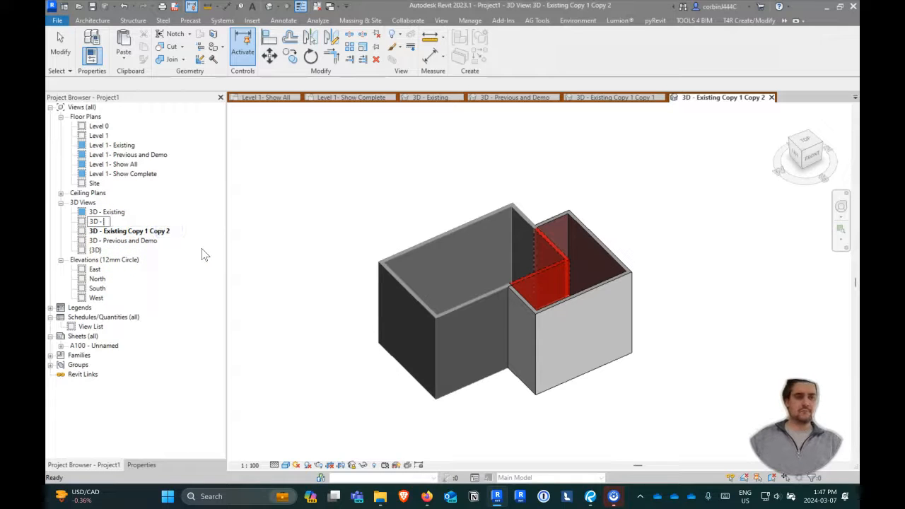
pyautogui.write('D - Sh')
pyautogui.press('BackSpace')
pyautogui.press('BackSpace')
pyautogui.write('Show All')
pyautogui.press('Return')
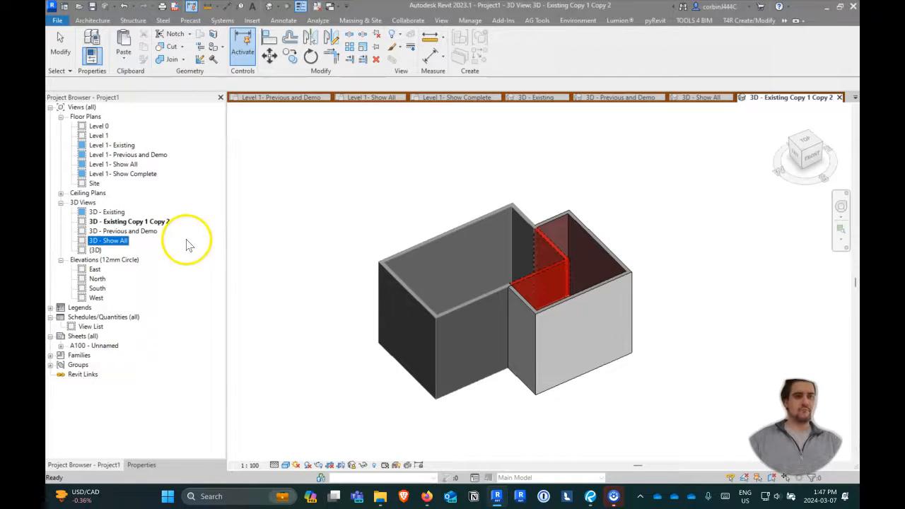
# Step: Rename the view 3D - Existing Copy 1 Copy 2 as "3D - Show Complete"
pyautogui.rightClick(157, 222)
pyautogui.click(187, 374)
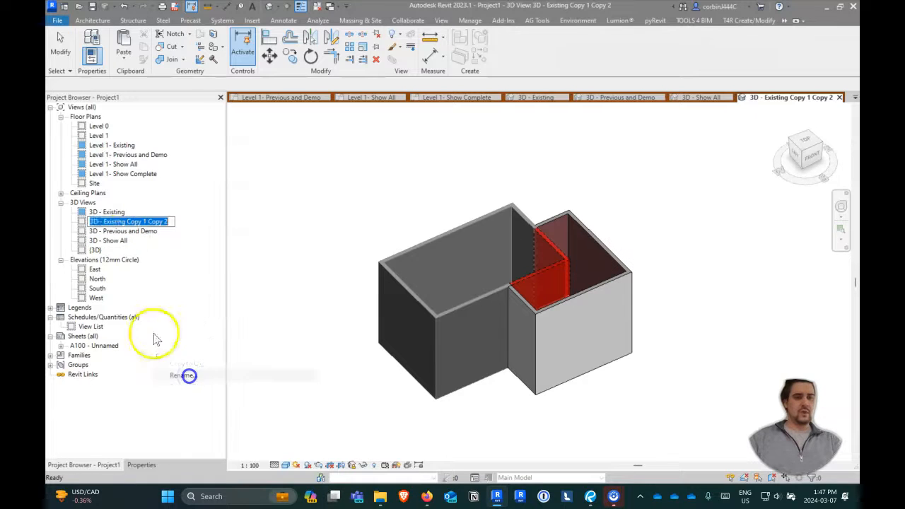
pyautogui.moveTo(104, 221); pyautogui.dragTo(196, 230)
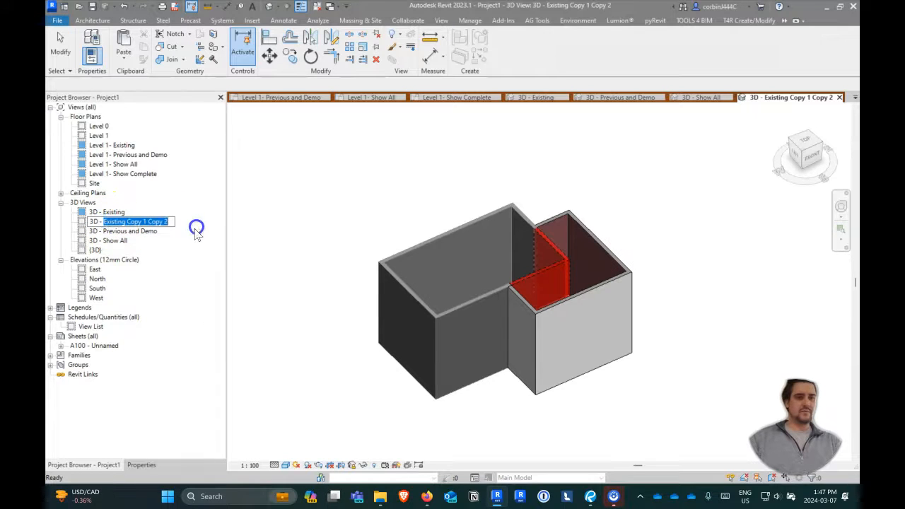
pyautogui.write('Show Complete')
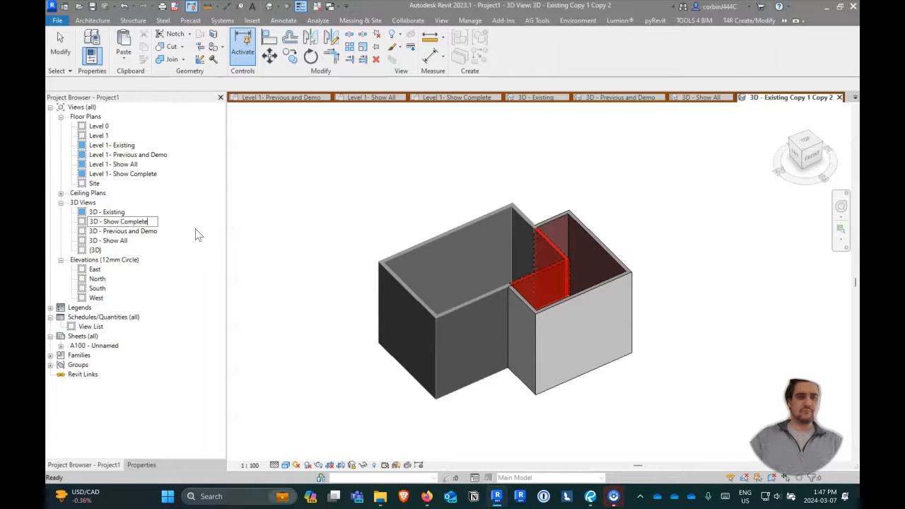
pyautogui.press('Return')
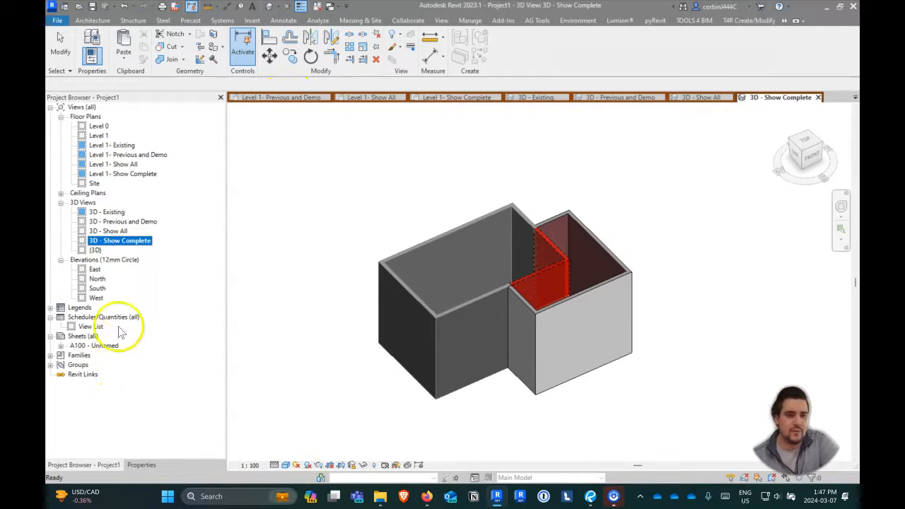
# Step: Place the 3D - Previous and Demo view on sheet A100 beside 3D - Existing, above its matching plan
pyautogui.doubleClick(92, 345)
pyautogui.moveTo(113, 222); pyautogui.dragTo(465, 176)
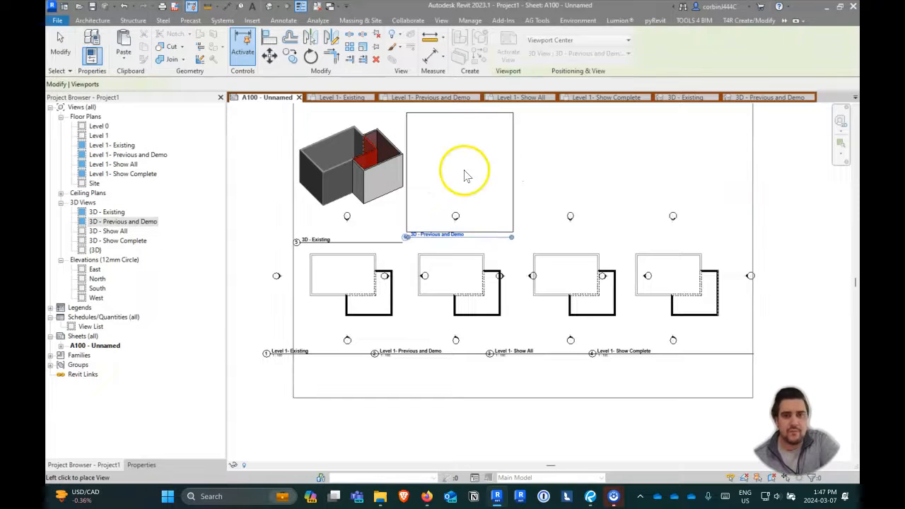
pyautogui.click(457, 178)
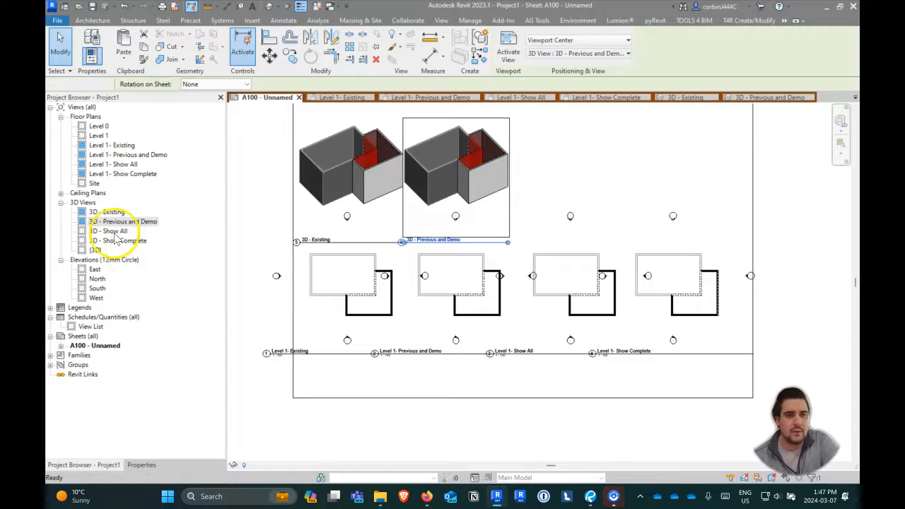
# Step: Place the 3D - Show All and 3D - Show Complete views on the sheet above their matching plans, aligned with the other 3D views
pyautogui.moveTo(108, 232); pyautogui.dragTo(637, 175)
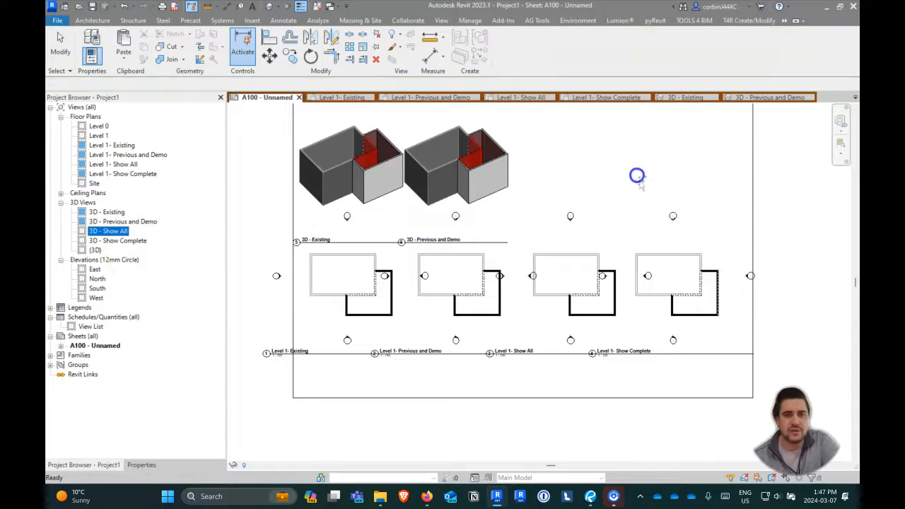
pyautogui.click(573, 184)
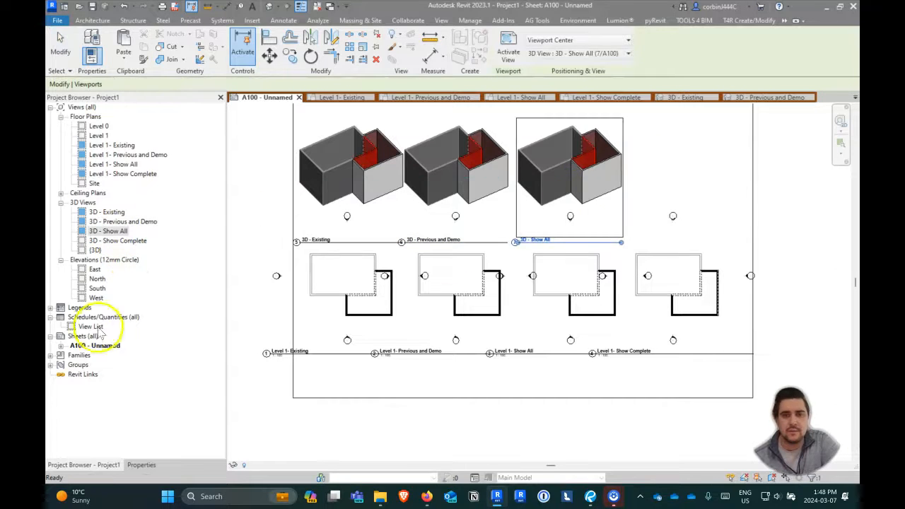
pyautogui.moveTo(125, 239); pyautogui.dragTo(685, 164)
pyautogui.click(681, 180)
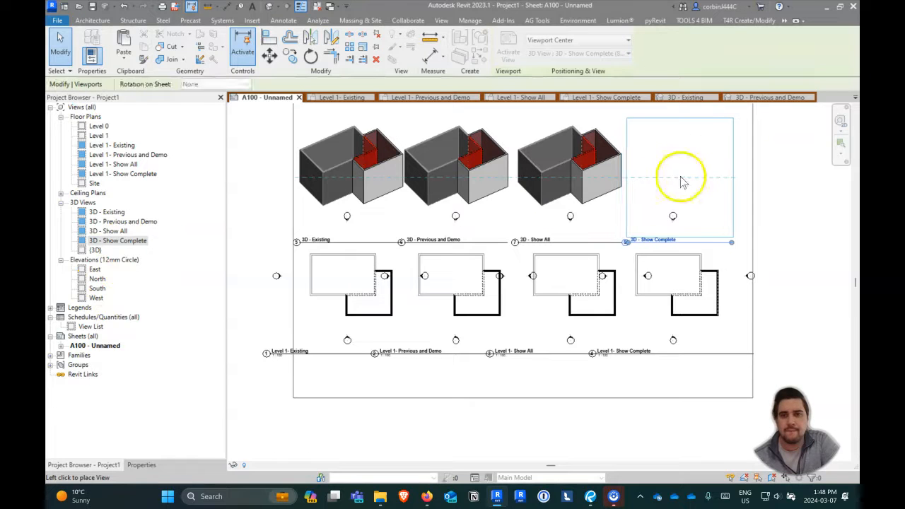
# Step: Nudge the 3D and Level 1 viewports of Previous and Demo, Show All and Show Complete together to the right, away from the Existing pair
pyautogui.keyDown('ctrl'); pyautogui.click(680, 299); pyautogui.keyUp('ctrl')
pyautogui.keyDown('ctrl'); pyautogui.click(568, 200); pyautogui.keyUp('ctrl')
pyautogui.keyDown('ctrl'); pyautogui.click(570, 283); pyautogui.keyUp('ctrl')
pyautogui.keyDown('ctrl'); pyautogui.click(444, 170); pyautogui.keyUp('ctrl')
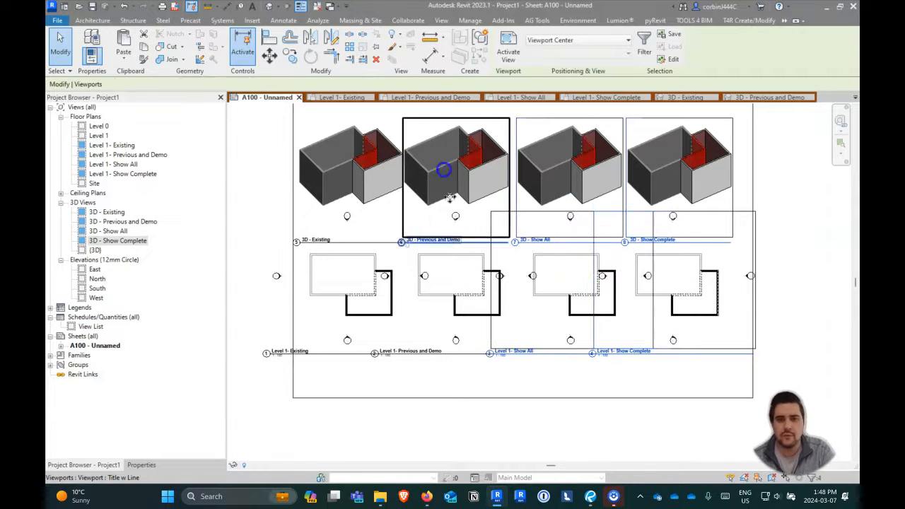
pyautogui.keyDown('ctrl'); pyautogui.click(461, 278); pyautogui.keyUp('ctrl')
pyautogui.press('Right')
pyautogui.press('Right')
pyautogui.press('Right')
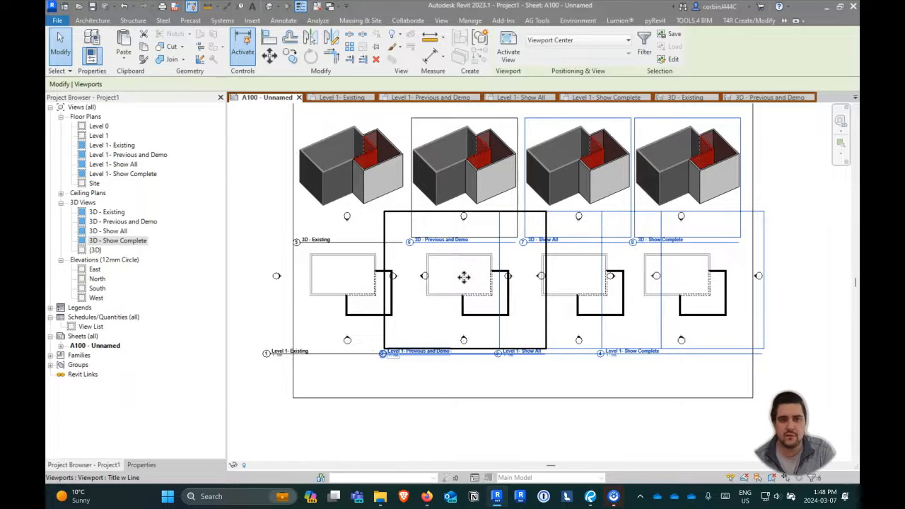
# Step: Activate the 3D - Existing view on the sheet and set its phase to Existing with the phase filter Show Complete
pyautogui.click(794, 287)
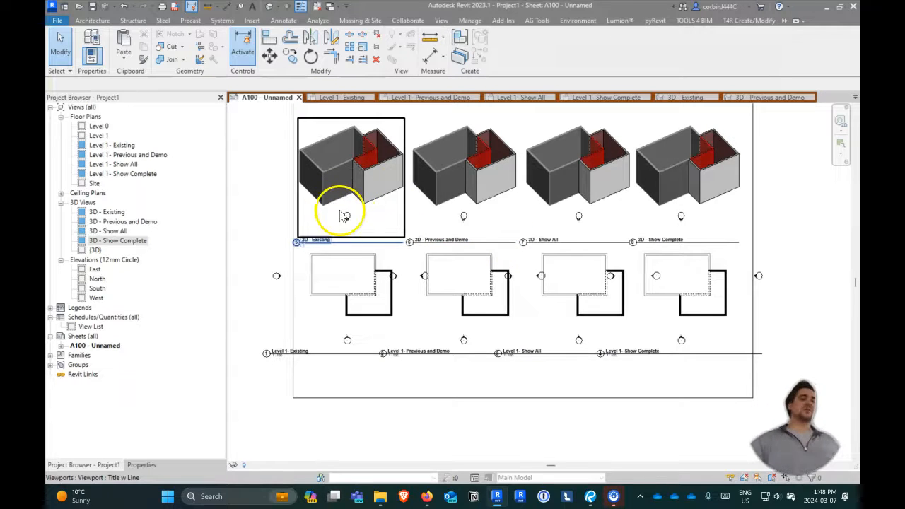
pyautogui.doubleClick(349, 184)
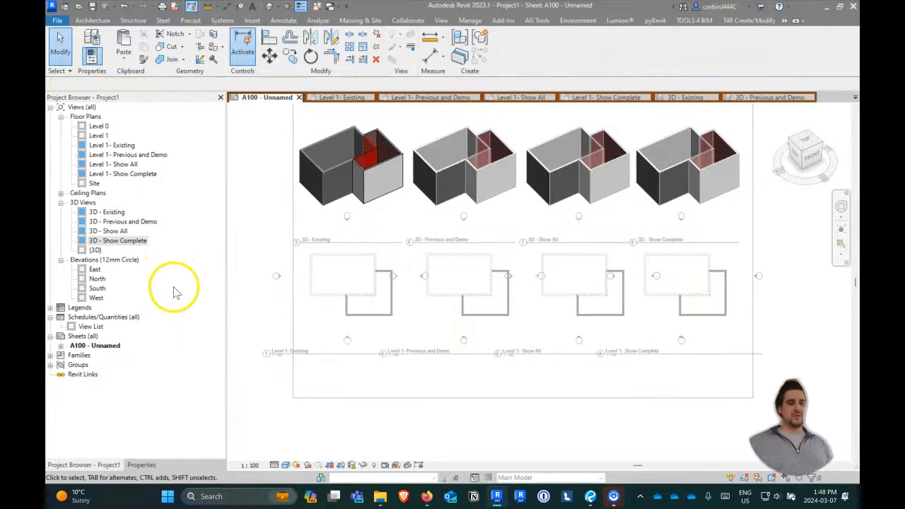
pyautogui.click(135, 466)
pyautogui.scroll(-5, 177, 403)
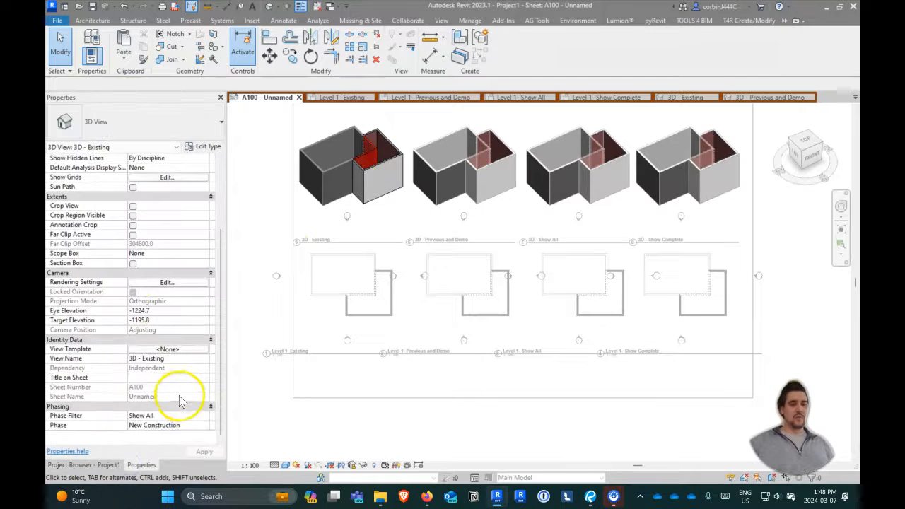
pyautogui.click(186, 428)
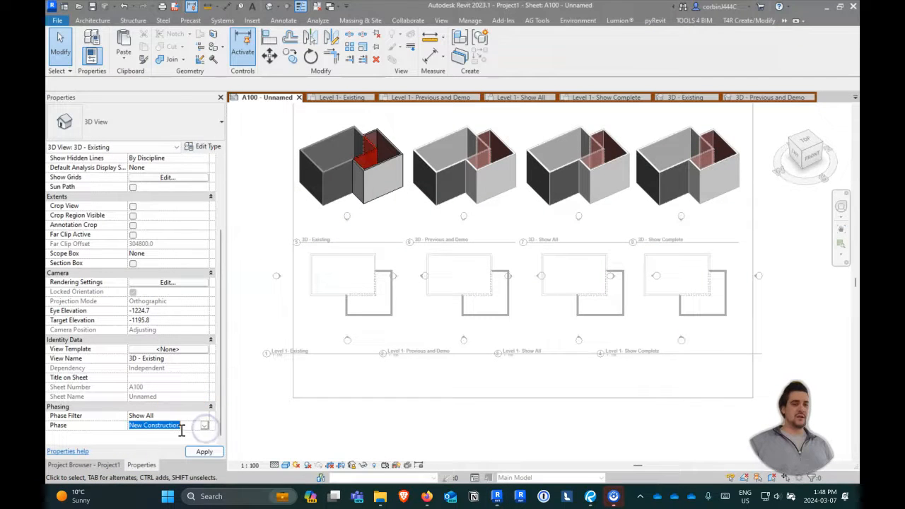
pyautogui.click(205, 427)
pyautogui.click(162, 433)
pyautogui.click(163, 416)
pyautogui.click(205, 416)
pyautogui.click(161, 442)
pyautogui.click(204, 451)
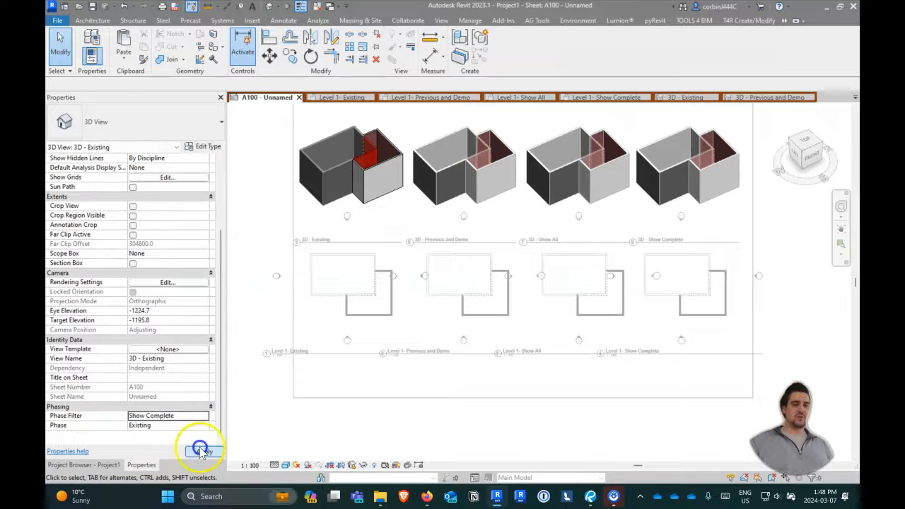
pyautogui.click(382, 386)
pyautogui.scroll(3, 303, 132)
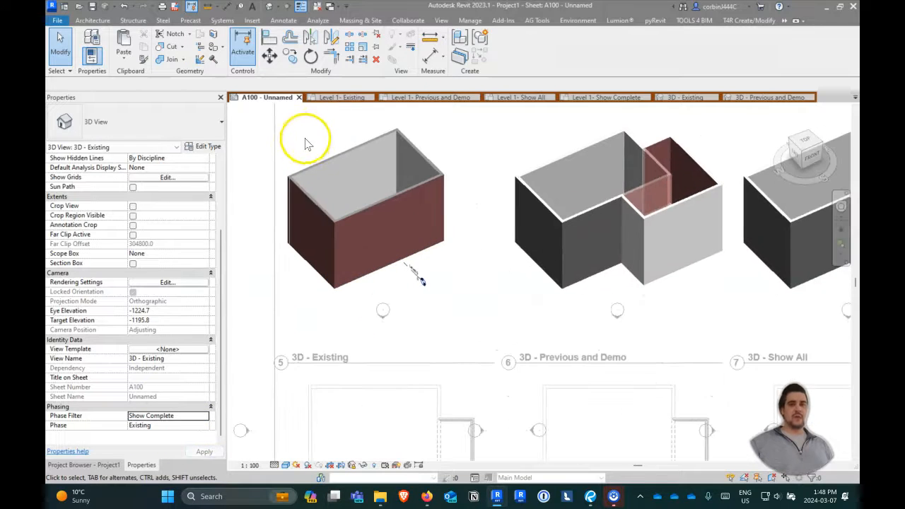
# Step: Deactivate the view and add a two-line sheet text note above 3D - Existing reading "phase existing" and "phase fileter show complete"
pyautogui.click(252, 8)
pyautogui.scroll(-3, 344, 262)
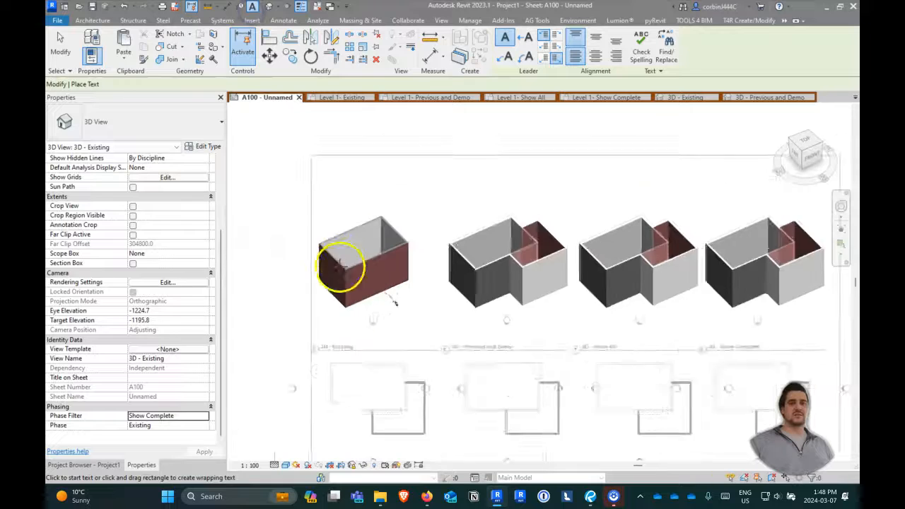
pyautogui.scroll(3, 342, 240)
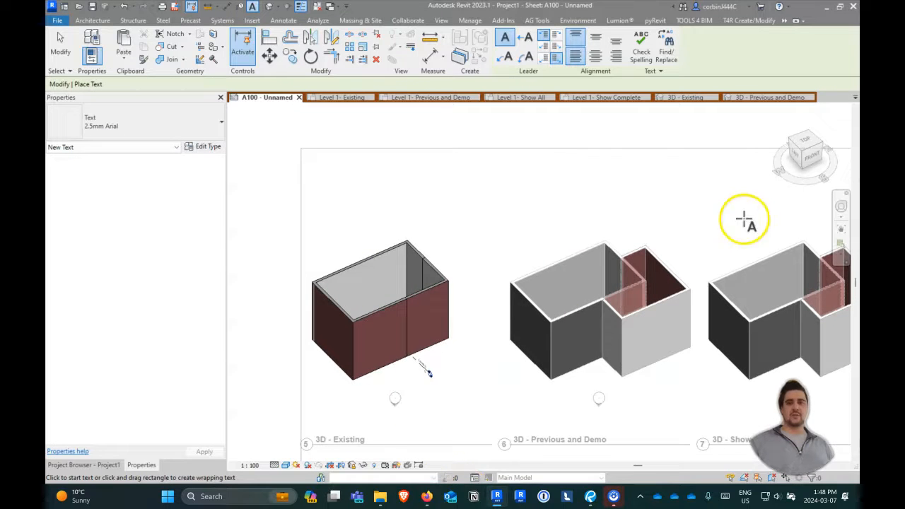
pyautogui.rightClick(479, 169)
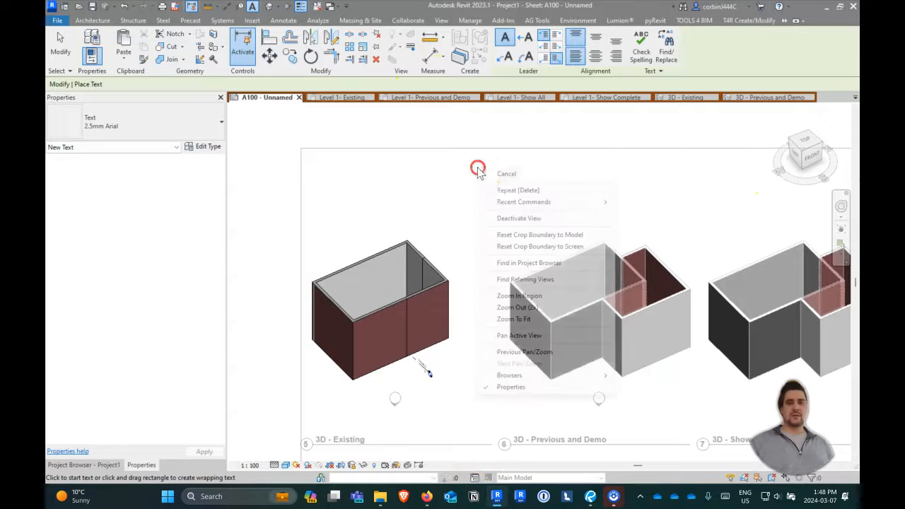
pyautogui.click(529, 219)
pyautogui.click(330, 170)
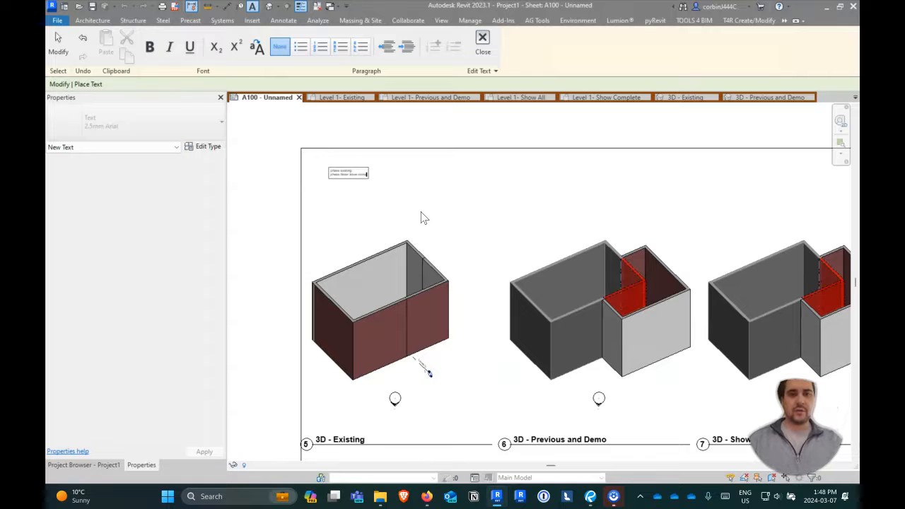
pyautogui.click(417, 163)
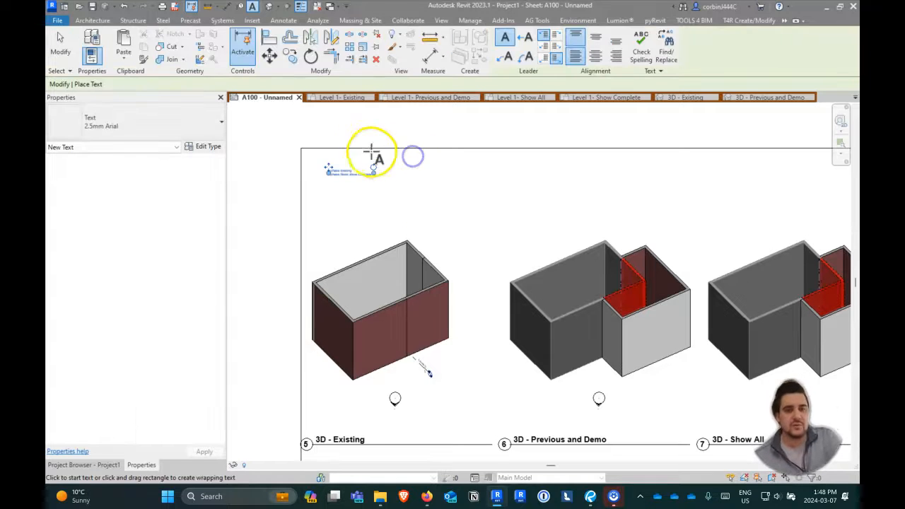
# Step: Change the text note above 3D - Existing to the 7mm Arial text type
pyautogui.press('Escape')
pyautogui.press('Escape')
pyautogui.click(346, 174)
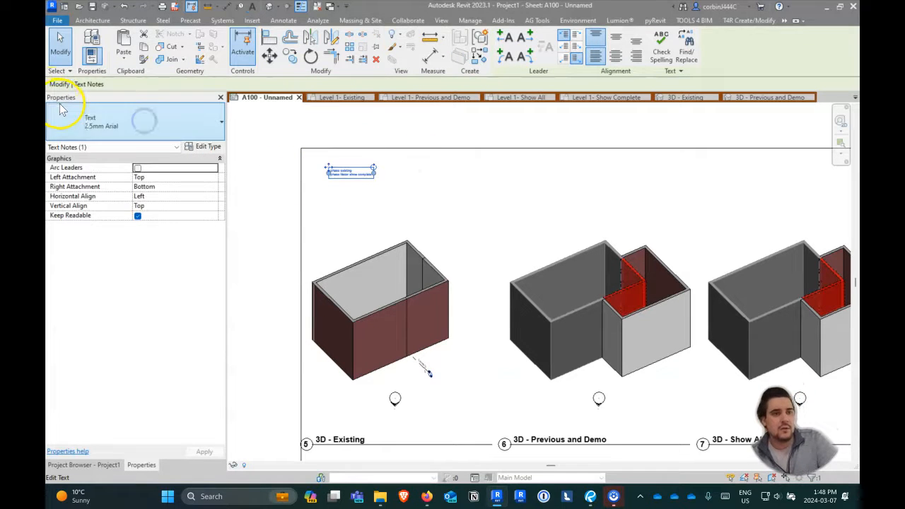
pyautogui.click(92, 126)
pyautogui.click(109, 212)
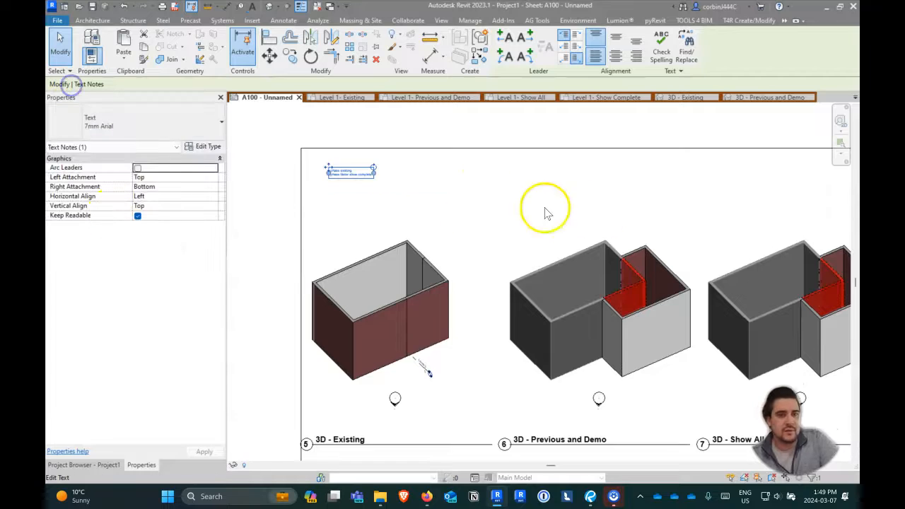
# Step: Correct the misspelled word in the note's second line so it reads "phase filter show complete"
pyautogui.scroll(5, 366, 191)
pyautogui.press('Escape')
pyautogui.click(356, 183)
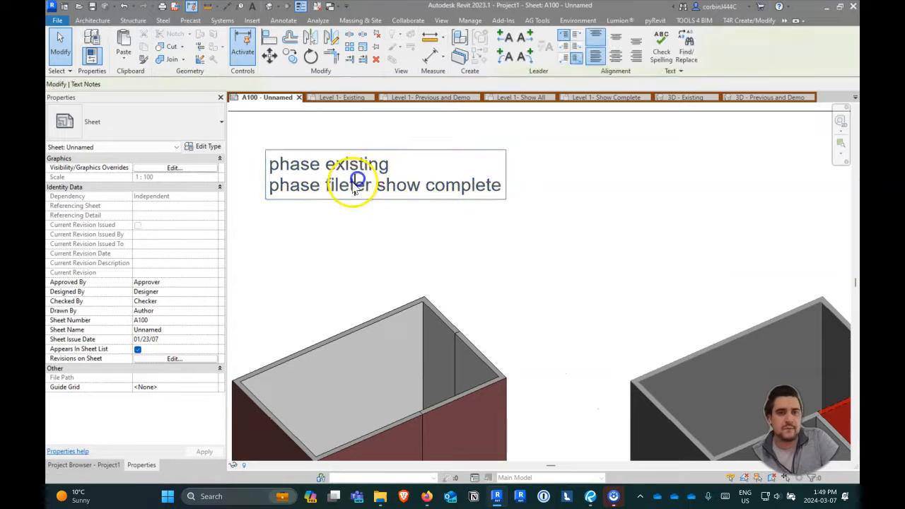
pyautogui.click(348, 185)
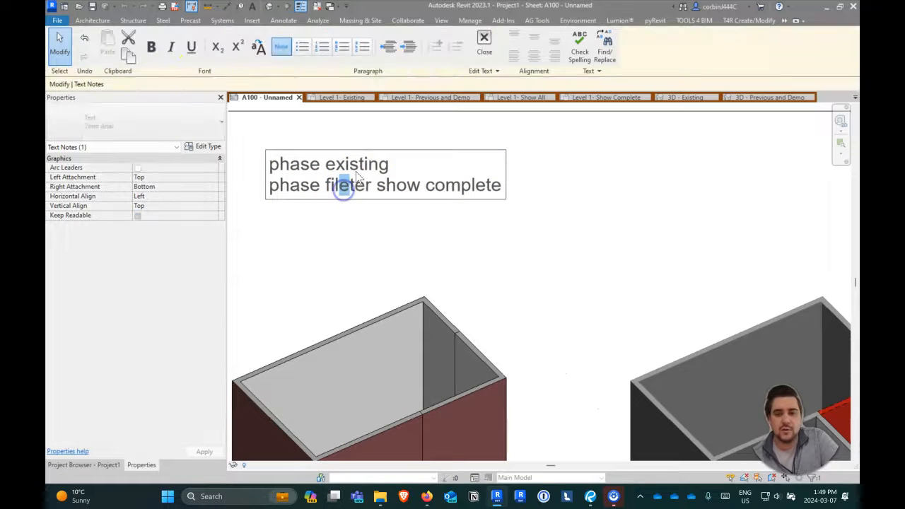
pyautogui.press('BackSpace')
pyautogui.click(416, 222)
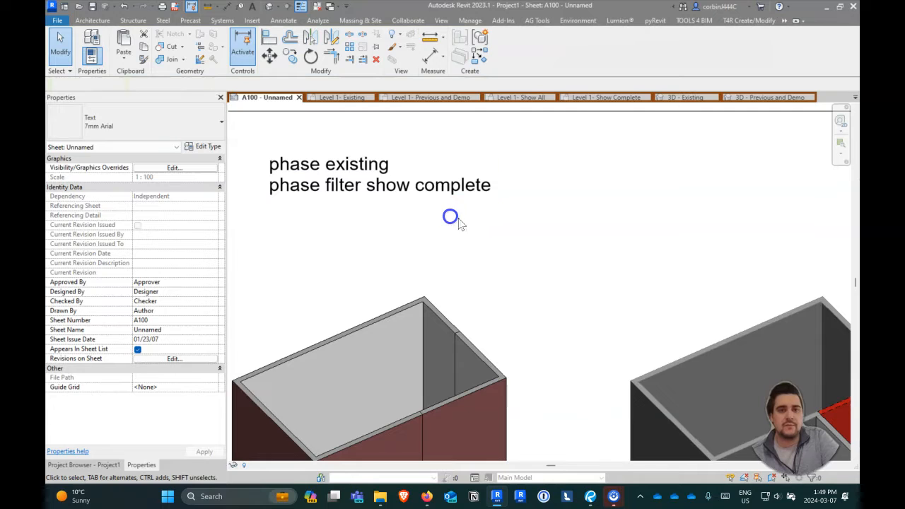
pyautogui.scroll(-5, 438, 213)
pyautogui.click(400, 189)
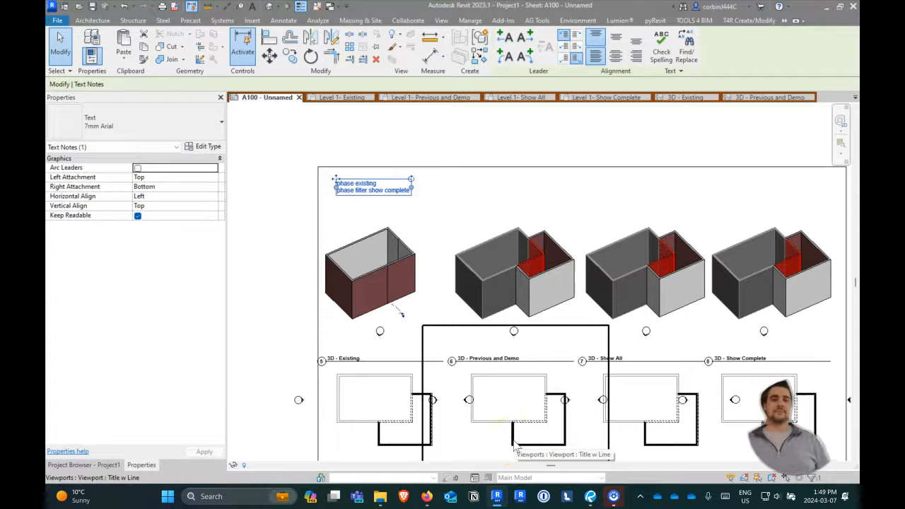
# Step: Activate the Level 1- Existing plan, set its phase to Existing and phase filter to Show Complete, and deactivate the view
pyautogui.scroll(-3, 369, 269)
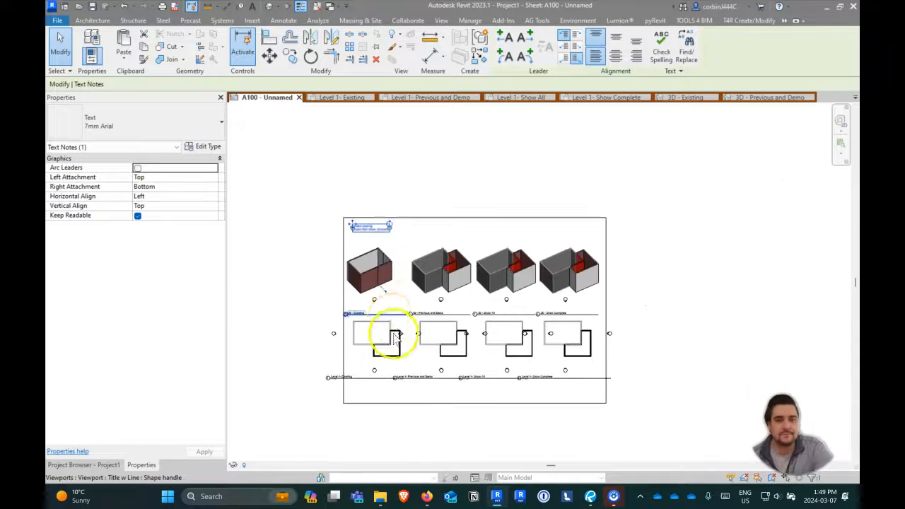
pyautogui.scroll(3, 393, 343)
pyautogui.doubleClick(373, 360)
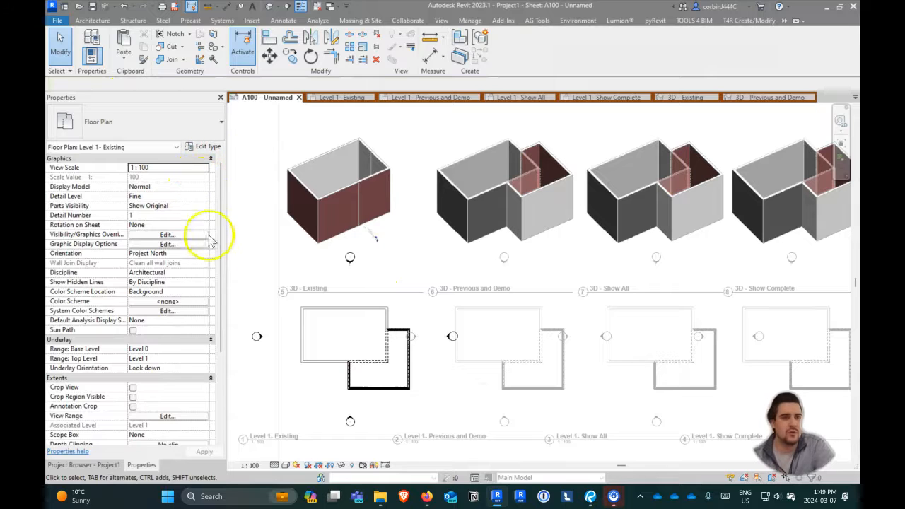
pyautogui.scroll(-5, 145, 373)
pyautogui.click(205, 427)
pyautogui.click(198, 428)
pyautogui.click(198, 429)
pyautogui.click(142, 435)
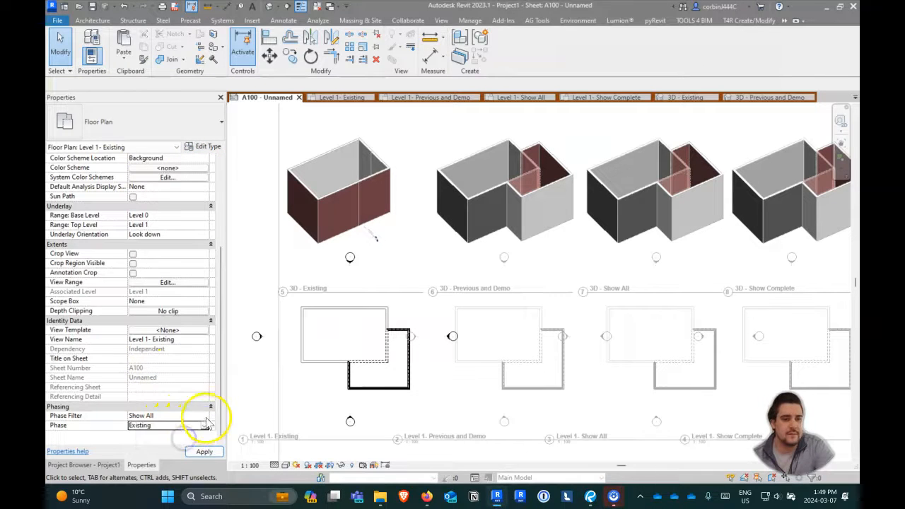
pyautogui.click(204, 416)
pyautogui.click(165, 441)
pyautogui.click(203, 451)
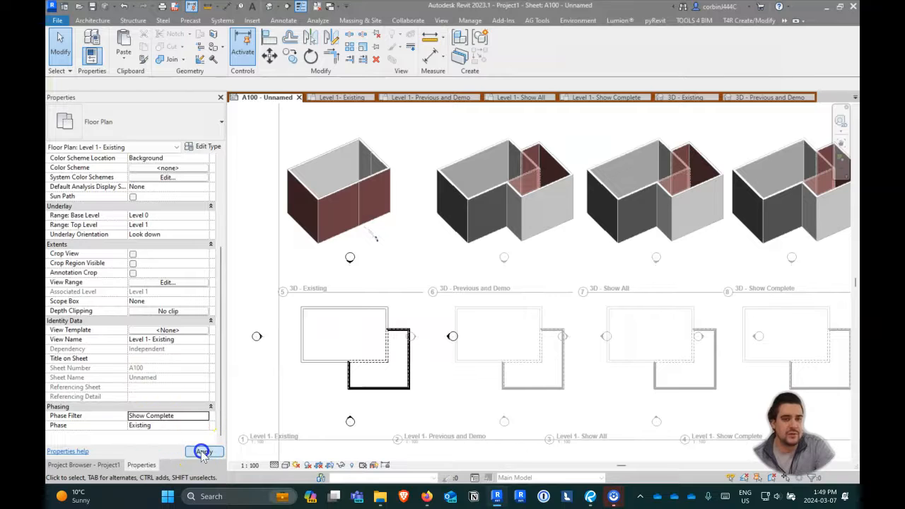
pyautogui.scroll(-4, 389, 354)
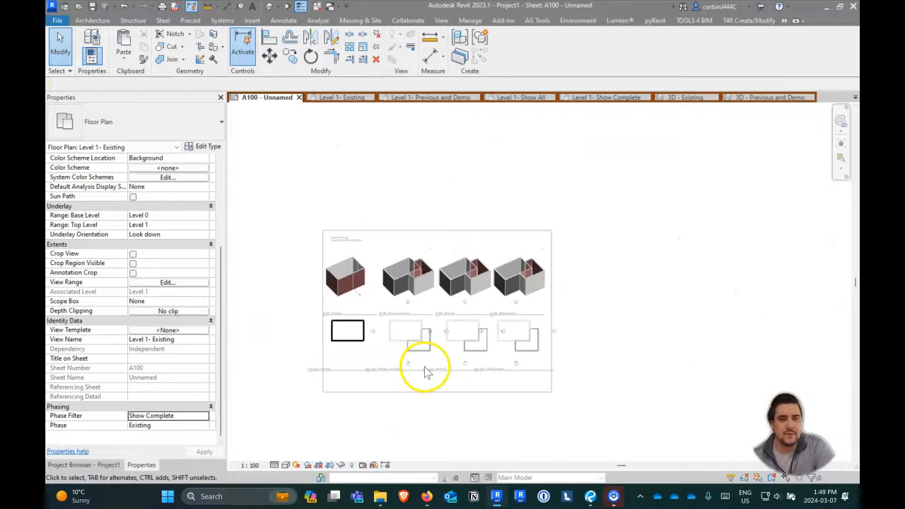
pyautogui.doubleClick(423, 367)
pyautogui.scroll(4, 410, 290)
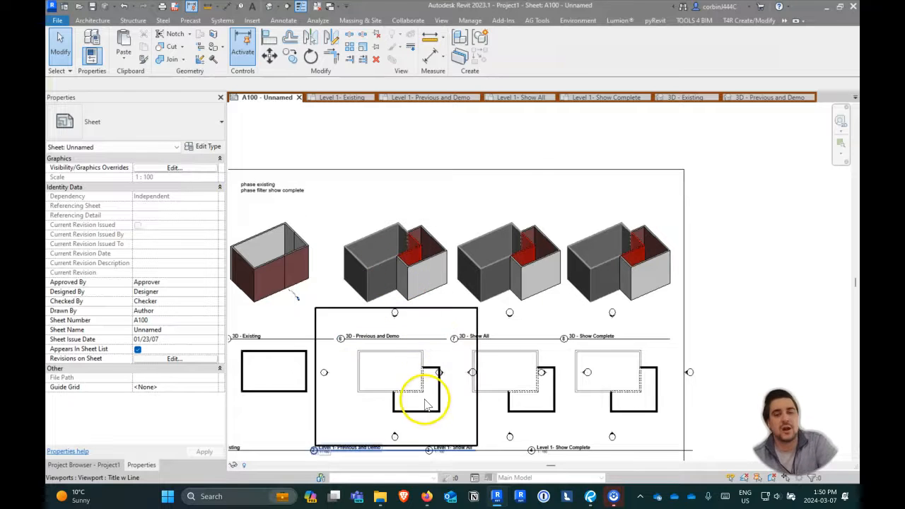
# Step: Set the phase filter of the 3D - Previous and Demo viewport to Show Previous + Demo, with the phase left at New Construction
pyautogui.scroll(-3, 522, 170)
pyautogui.scroll(3, 446, 295)
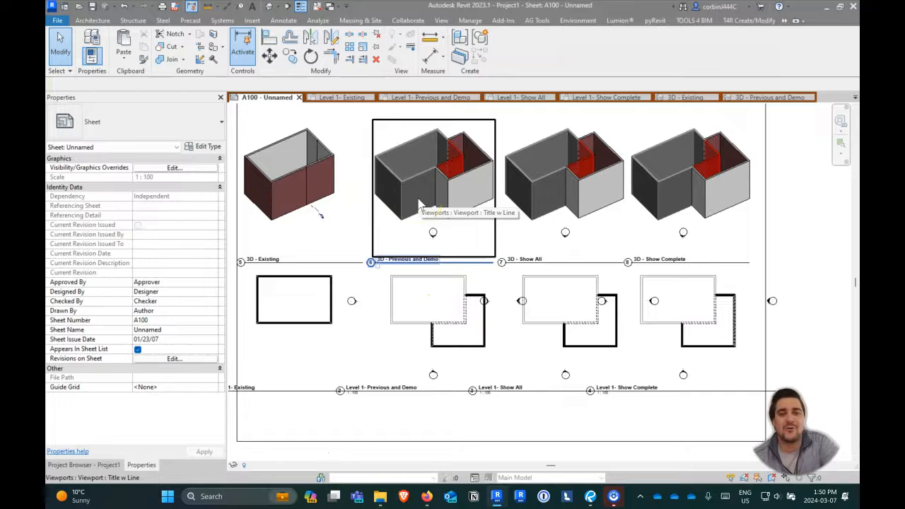
pyautogui.click(428, 219)
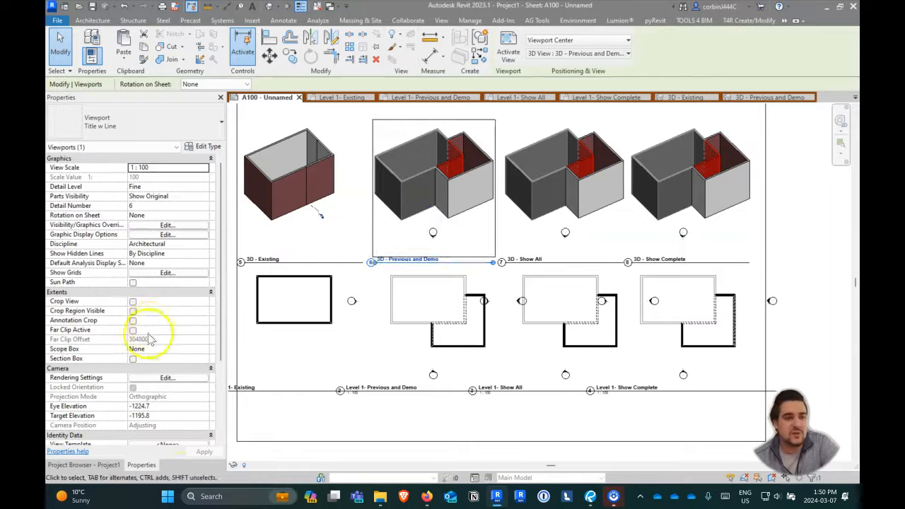
pyautogui.scroll(-4, 149, 339)
pyautogui.click(201, 425)
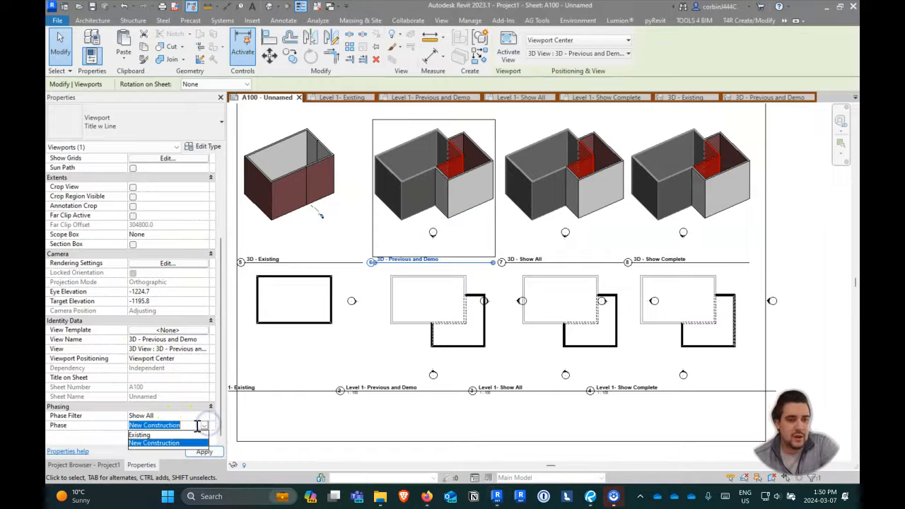
pyautogui.click(204, 416)
pyautogui.click(203, 416)
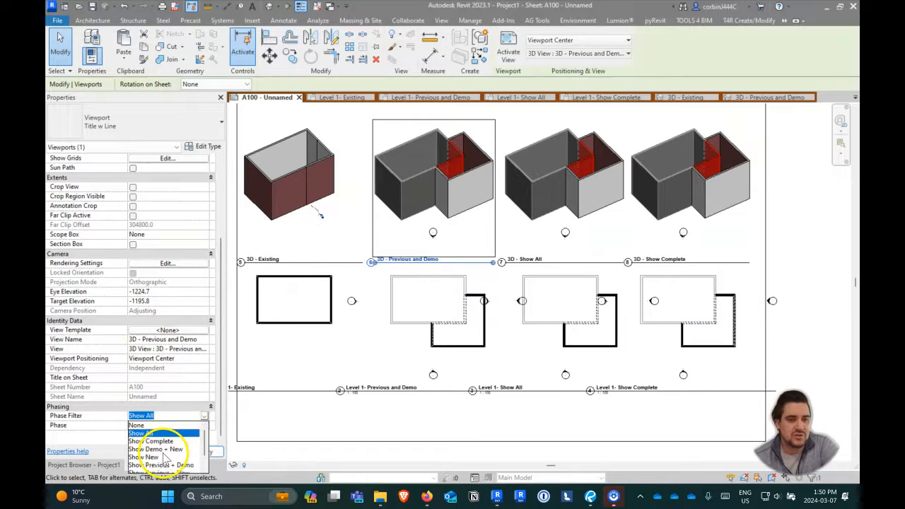
pyautogui.click(162, 465)
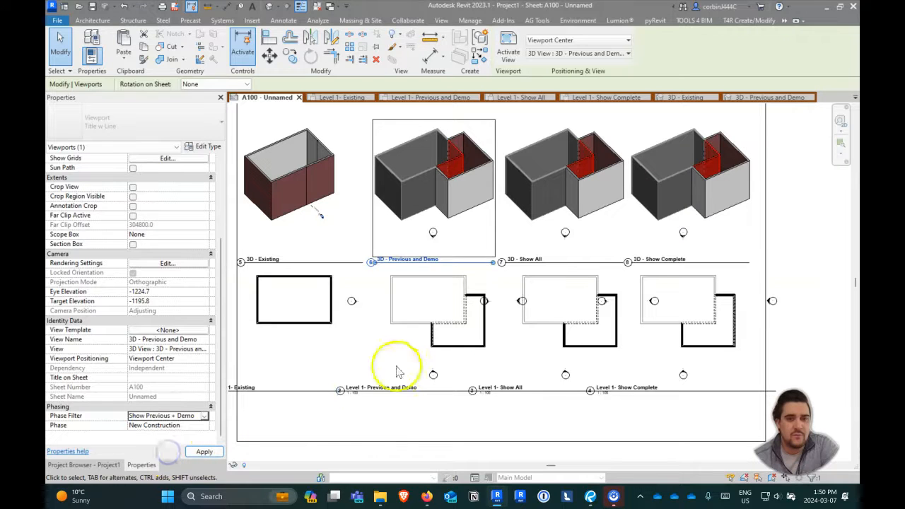
# Step: Set the phase filter of the Level 1- Previous and Demo viewport to Show Previous + Demo
pyautogui.click(467, 323)
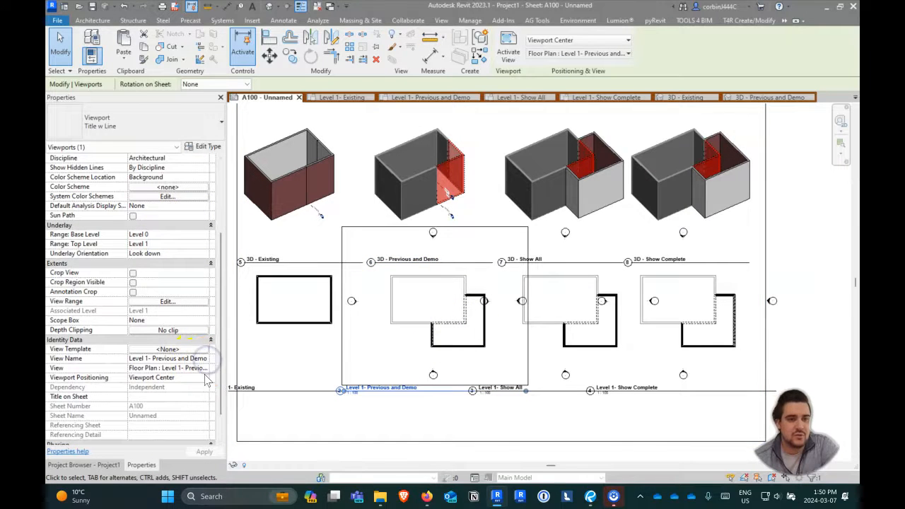
pyautogui.scroll(-2, 198, 394)
pyautogui.click(207, 426)
pyautogui.click(208, 416)
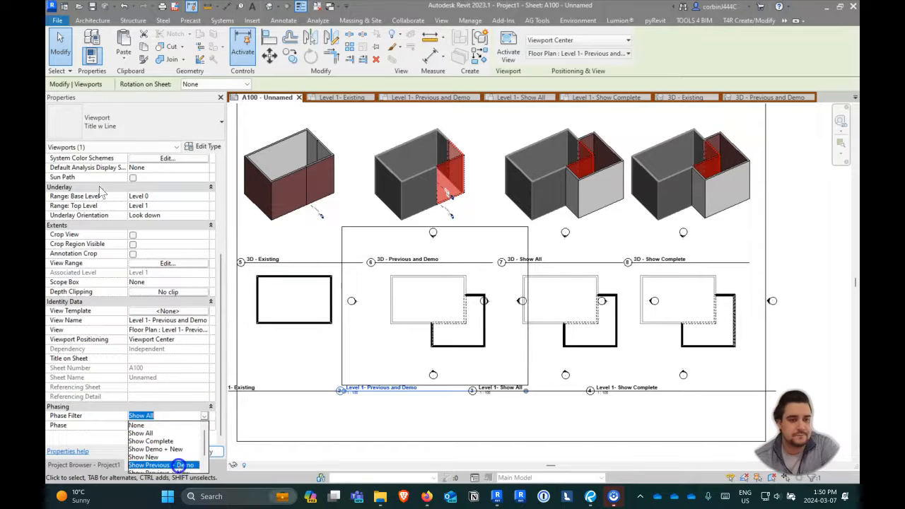
pyautogui.click(180, 464)
pyautogui.click(606, 319)
# Step: Check the phase and phase filter settings of the 3D - Show All viewport
pyautogui.click(592, 152)
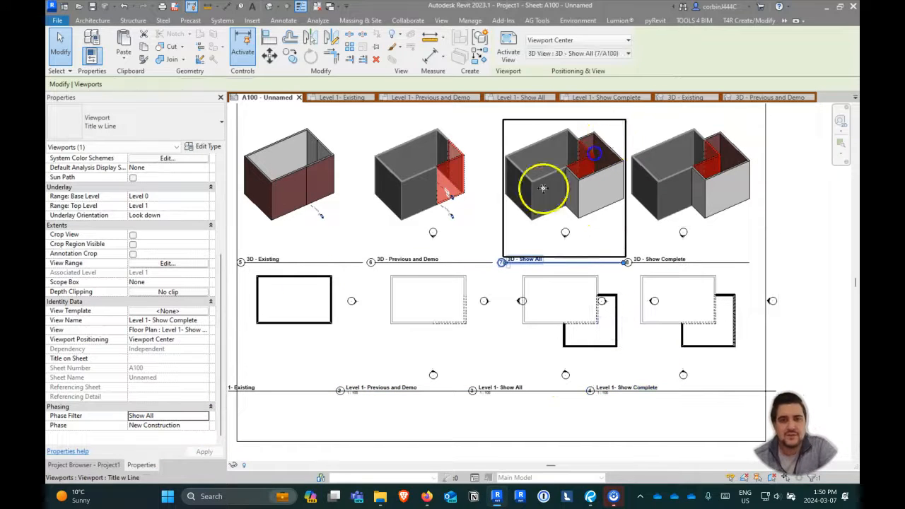
pyautogui.click(203, 426)
pyautogui.click(203, 416)
pyautogui.click(204, 416)
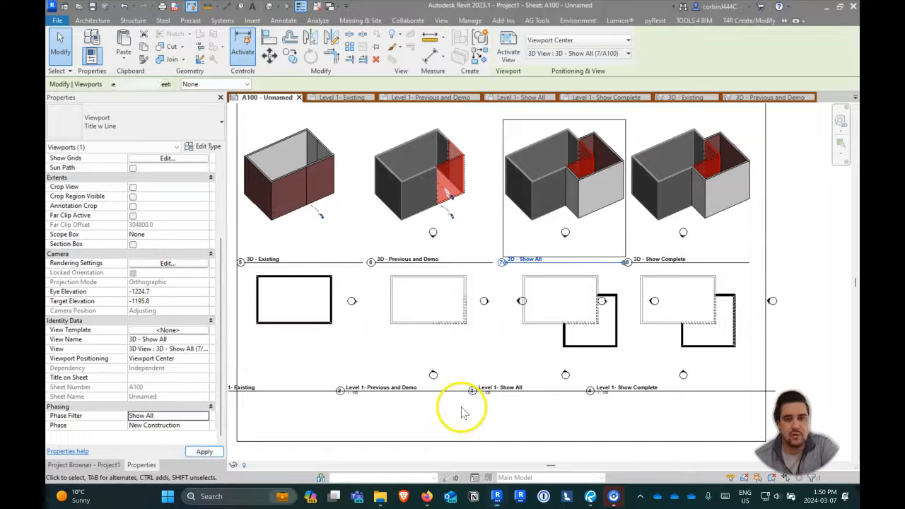
# Step: Set the phase filter of the 3D - Show Complete viewport to Show Complete
pyautogui.click(657, 187)
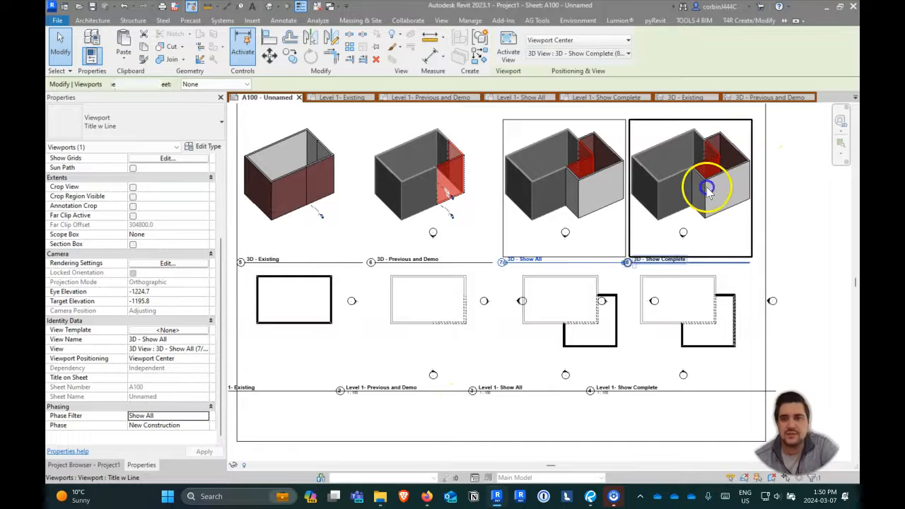
pyautogui.click(202, 426)
pyautogui.click(202, 425)
pyautogui.click(203, 416)
pyautogui.click(156, 437)
# Step: Set the phase filter of the Level 1- Show Complete viewport to Show Complete
pyautogui.click(679, 342)
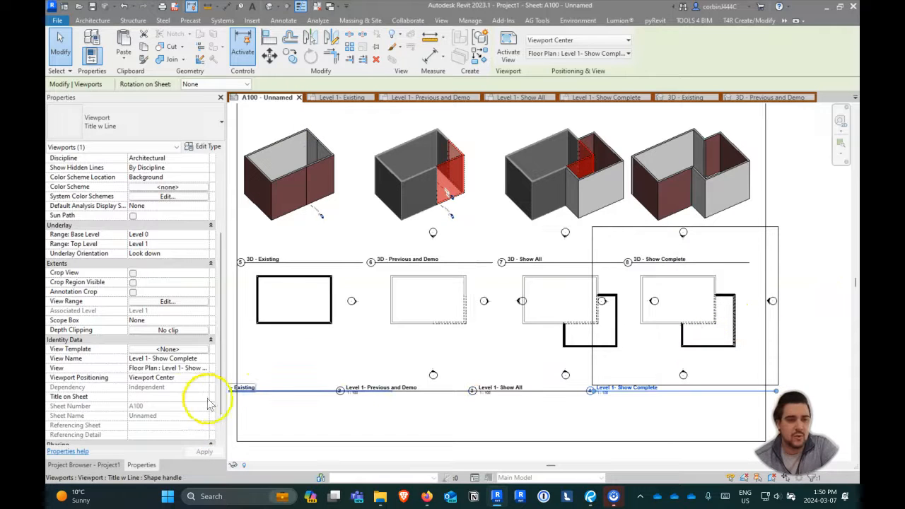
pyautogui.scroll(-2, 195, 421)
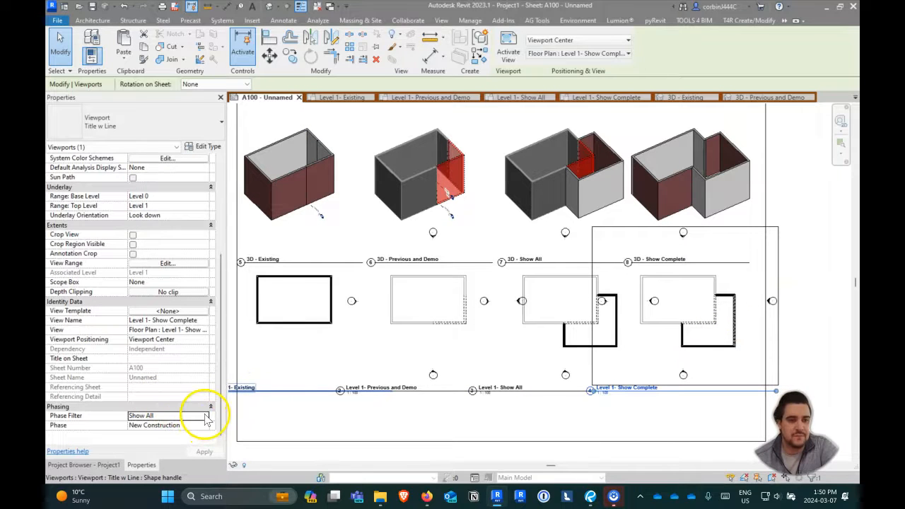
pyautogui.click(203, 416)
pyautogui.click(159, 436)
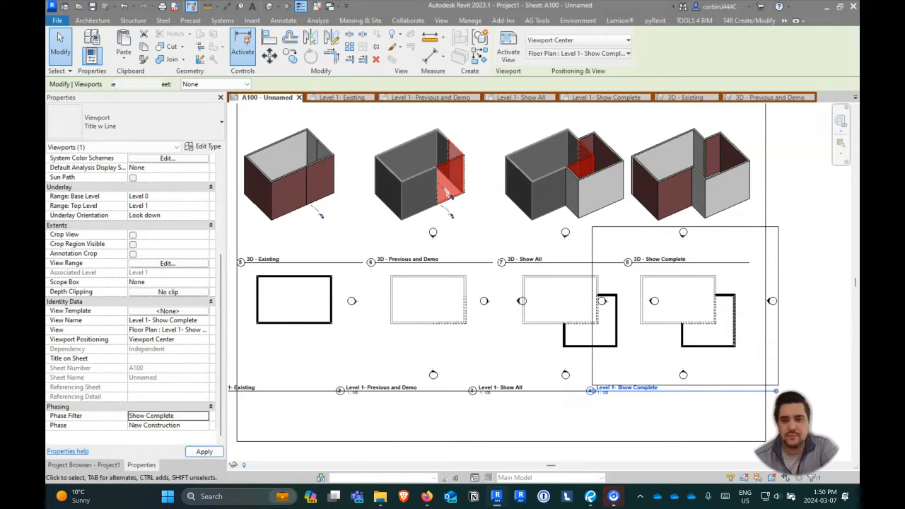
pyautogui.click(839, 314)
# Step: Activate the 3D - Show Complete view and flip the four new extension walls so their brick face points outward
pyautogui.scroll(4, 700, 170)
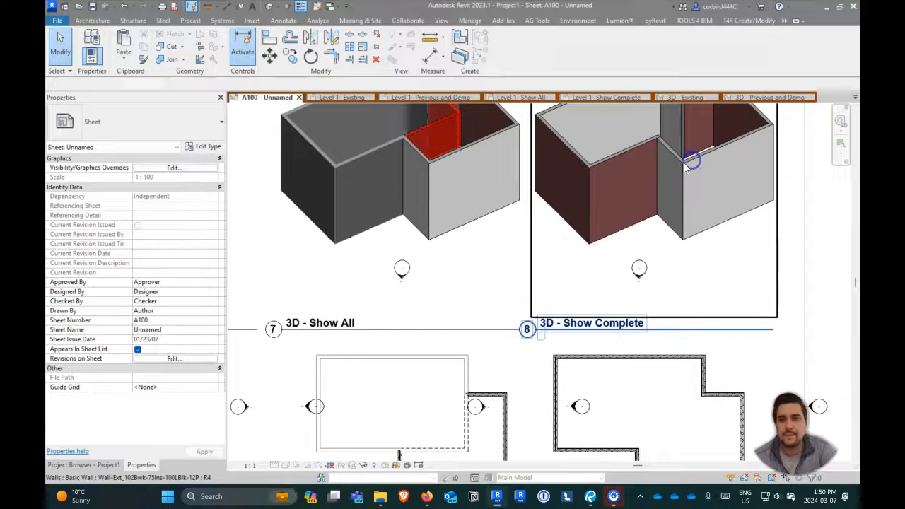
pyautogui.doubleClick(686, 166)
pyautogui.click(690, 171)
pyautogui.scroll(-4, 708, 142)
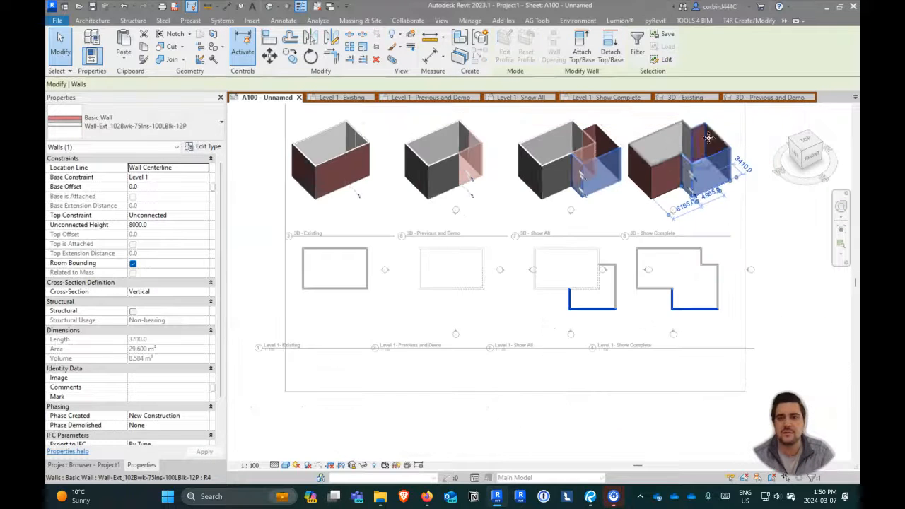
pyautogui.scroll(2, 707, 138)
pyautogui.press('Tab')
pyautogui.click(688, 130)
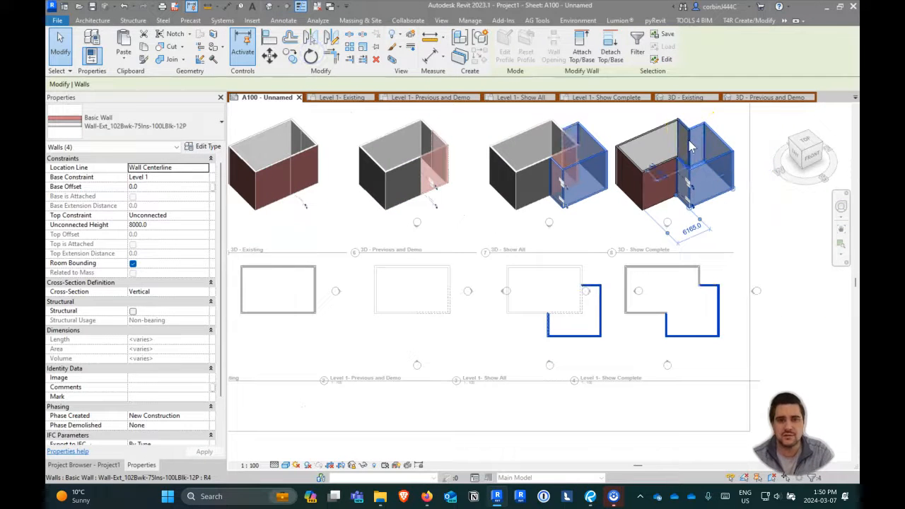
pyautogui.click(766, 223)
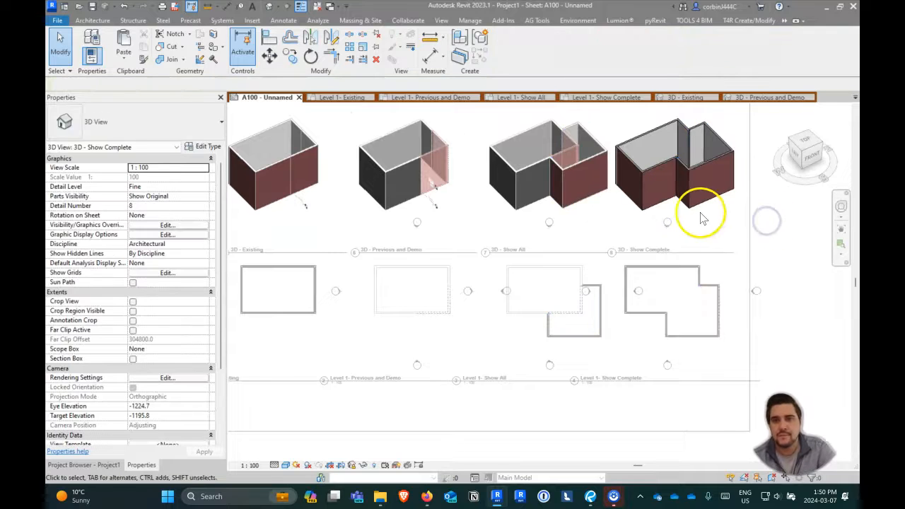
pyautogui.scroll(-3, 700, 214)
pyautogui.scroll(3, 756, 276)
pyautogui.doubleClick(752, 272)
# Step: Change the type of all the plan and 3D viewports on sheet A100 to No Title
pyautogui.scroll(-4, 712, 277)
pyautogui.scroll(1, 538, 242)
pyautogui.scroll(1, 538, 242)
pyautogui.scroll(-3, 353, 244)
pyautogui.moveTo(312, 159); pyautogui.dragTo(675, 316)
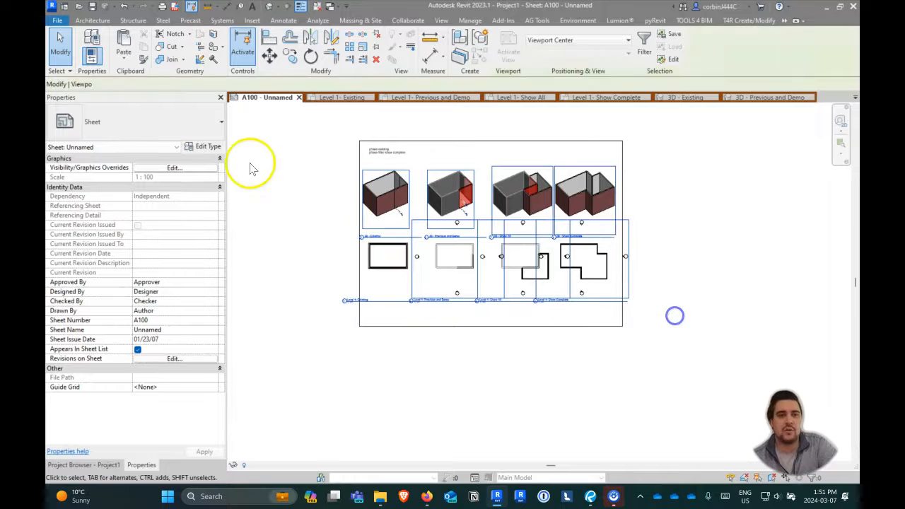
pyautogui.click(108, 131)
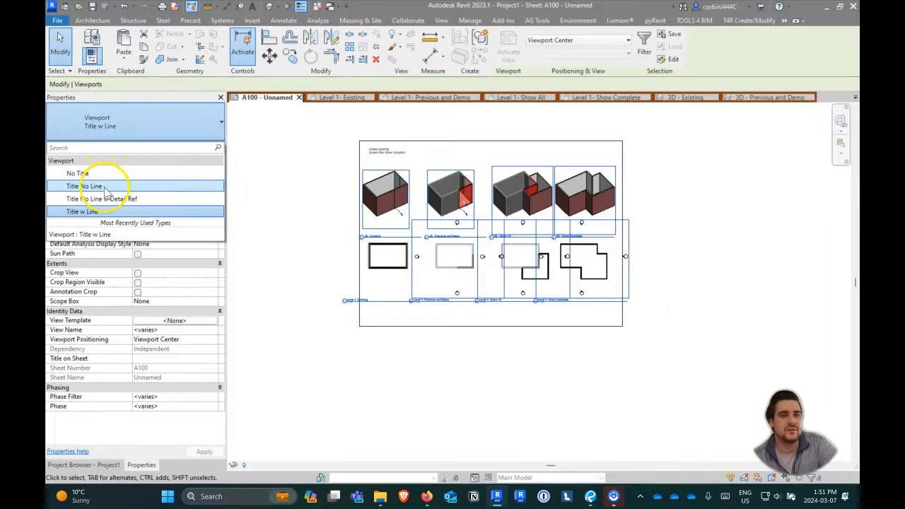
pyautogui.click(97, 175)
pyautogui.click(412, 330)
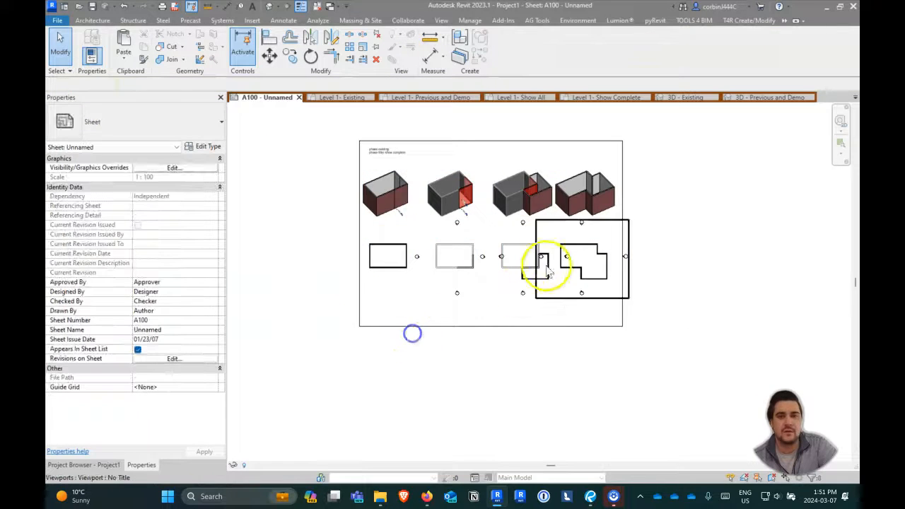
# Step: Turn off the Elevations annotation category in the visibility/graphic overrides of sheet A100
pyautogui.scroll(3, 521, 273)
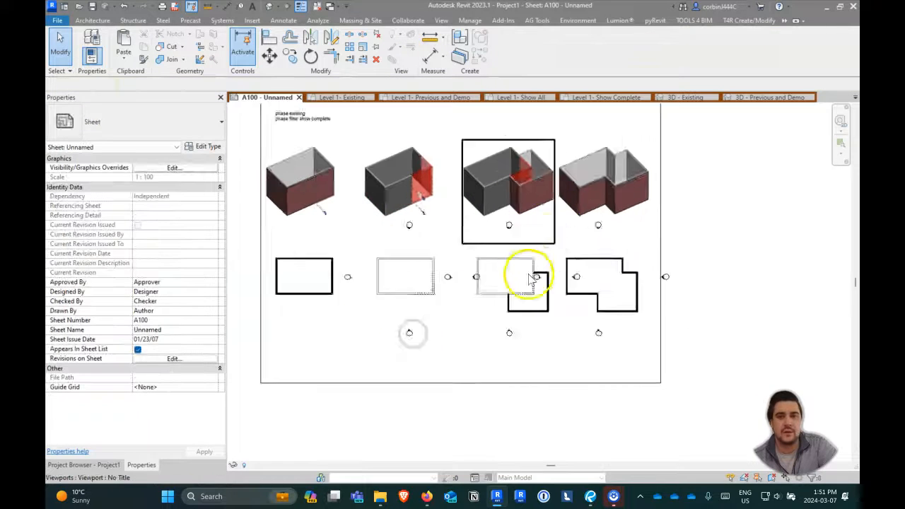
pyautogui.click(273, 292)
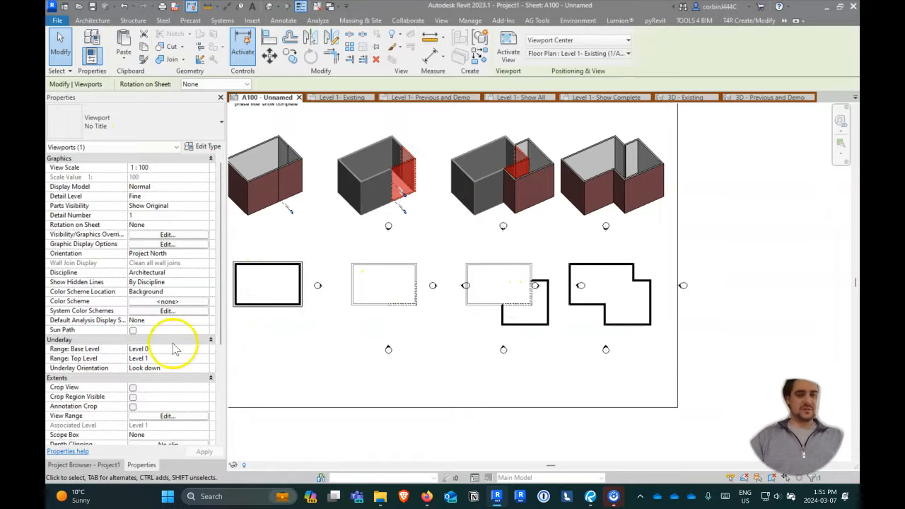
pyautogui.scroll(-5, 155, 379)
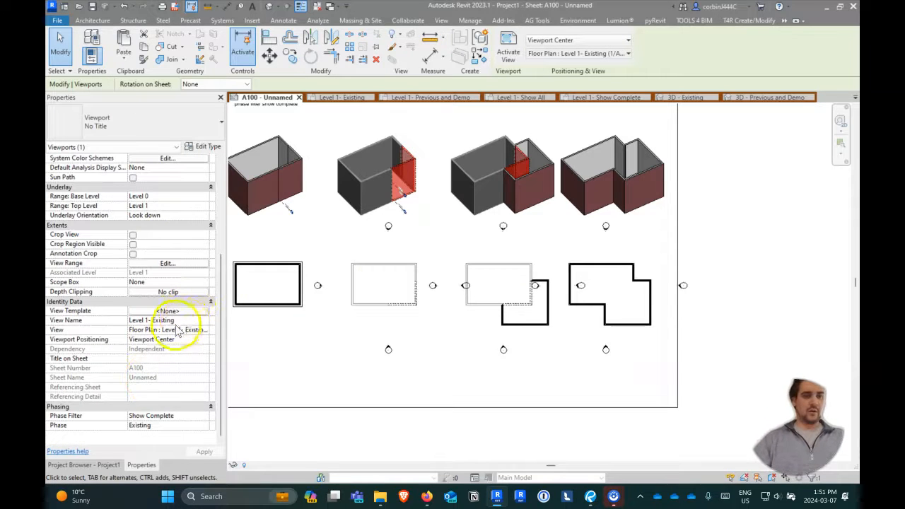
pyautogui.press('v')
pyautogui.press('v')
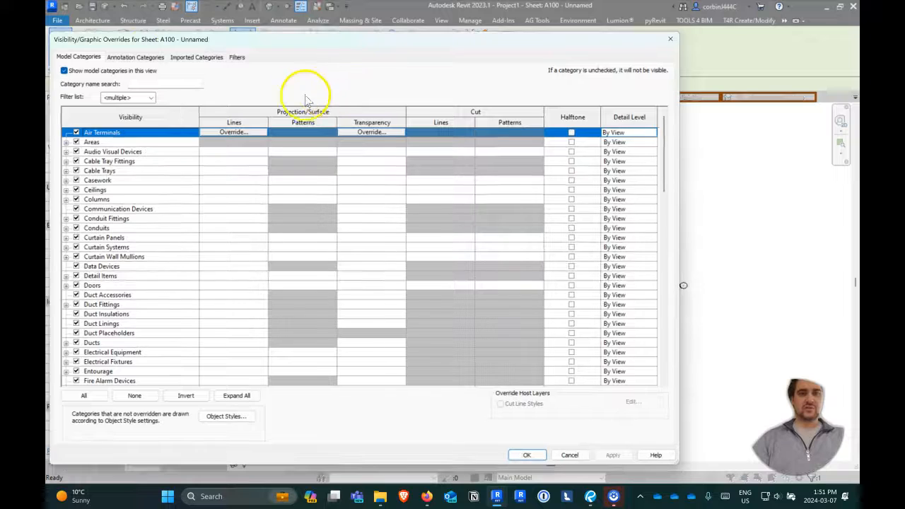
pyautogui.click(136, 56)
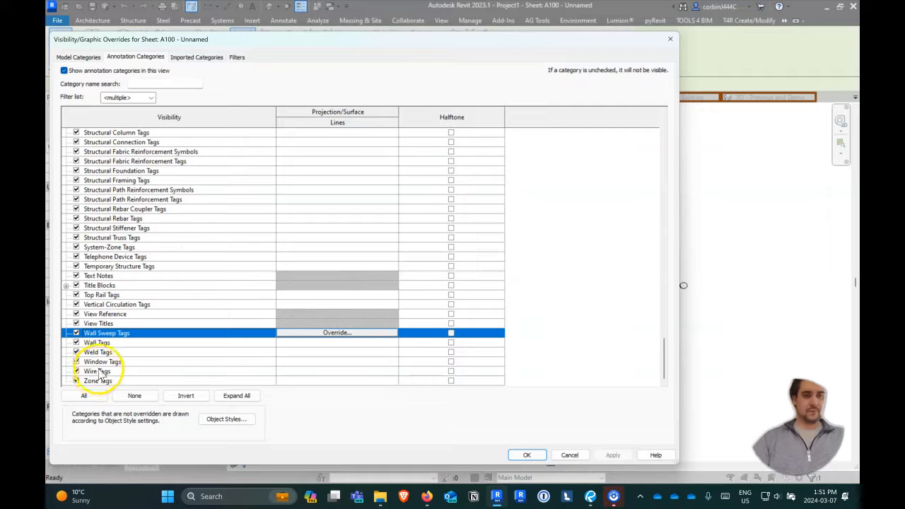
pyautogui.press('e')
pyautogui.click(80, 161)
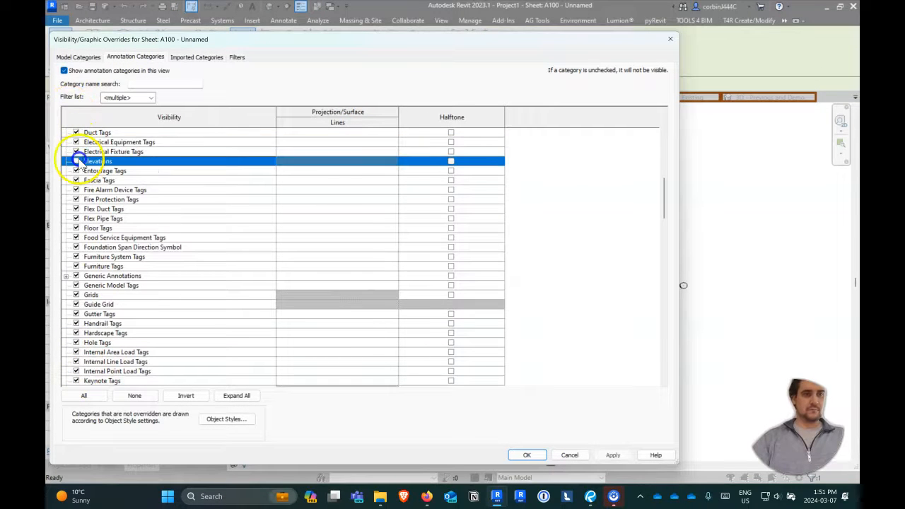
pyautogui.click(534, 456)
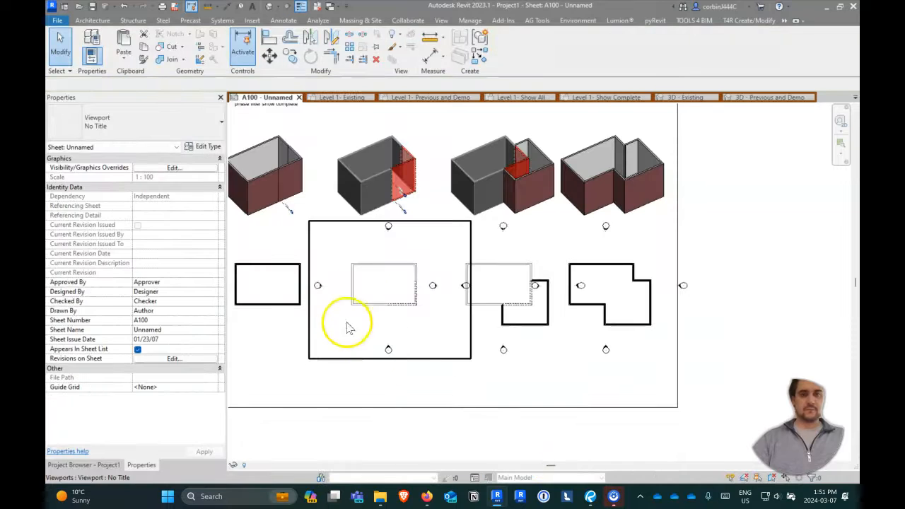
# Step: Activate the Level 1- Previous and Demo view on the sheet
pyautogui.click(367, 283)
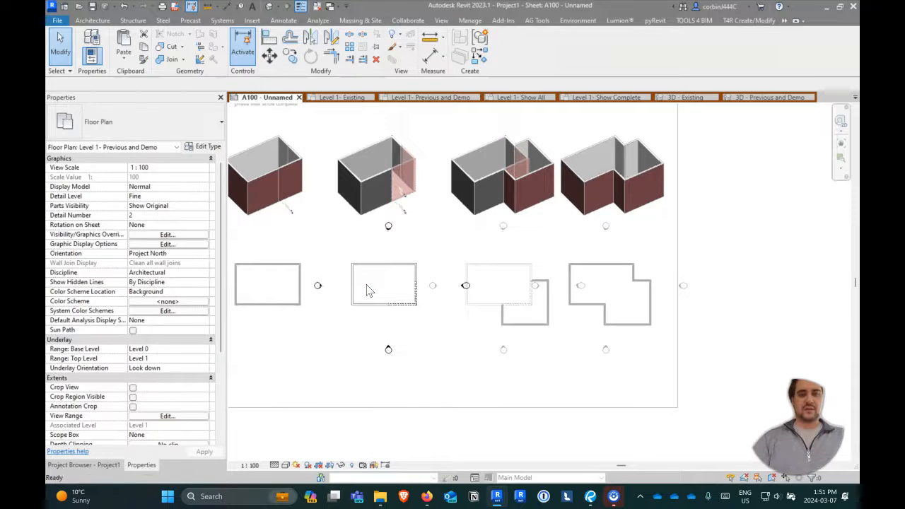
pyautogui.press('c')
pyautogui.press('v')
pyautogui.press('g')
pyautogui.press('Escape')
pyautogui.click(389, 291)
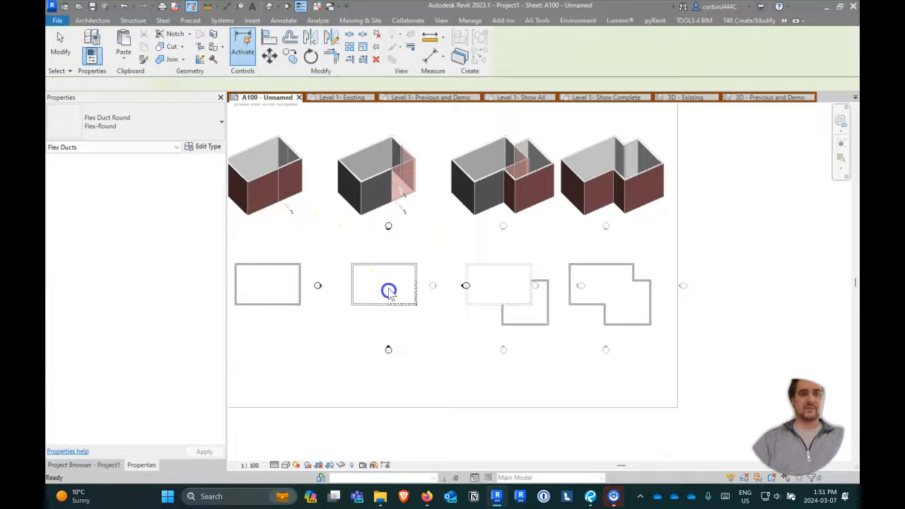
# Step: Hide the Elevations annotation category in the Level 1- Previous and Demo plan and deactivate the view
pyautogui.press('v')
pyautogui.press('g')
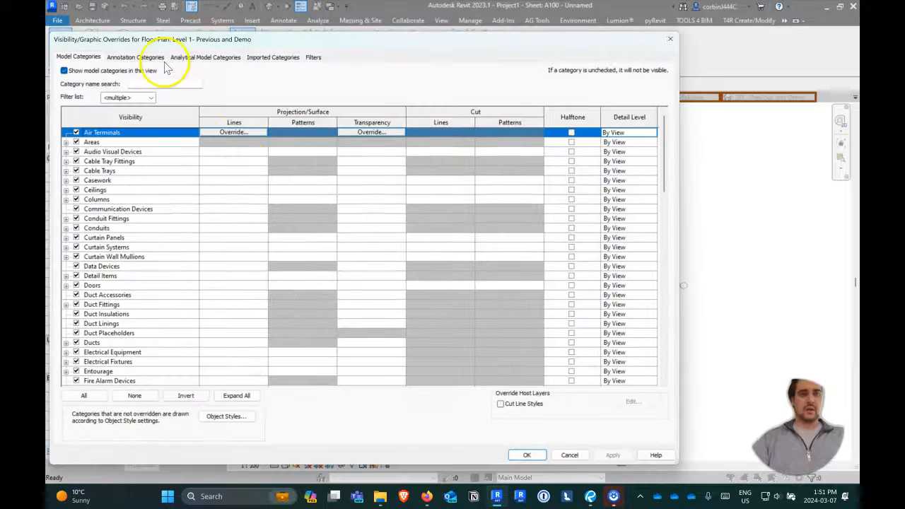
pyautogui.click(149, 57)
pyautogui.press('e')
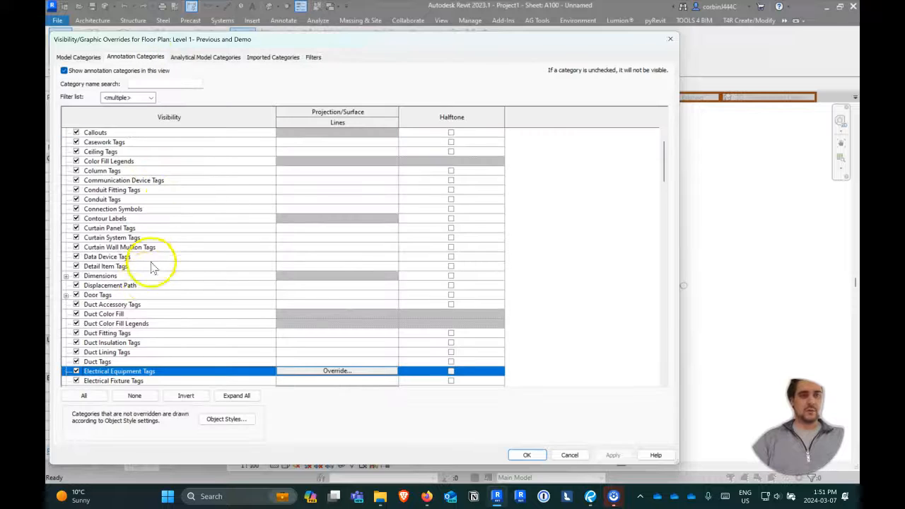
pyautogui.scroll(-2, 118, 343)
pyautogui.click(75, 333)
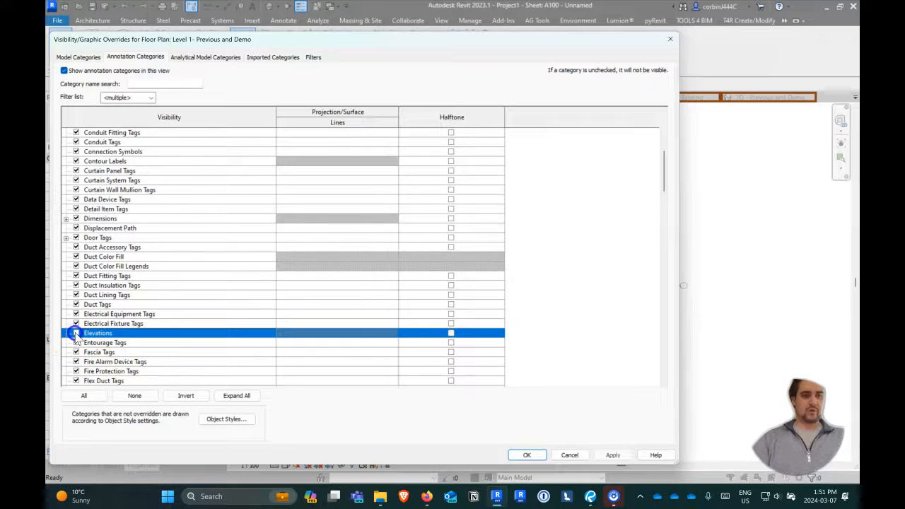
pyautogui.click(525, 455)
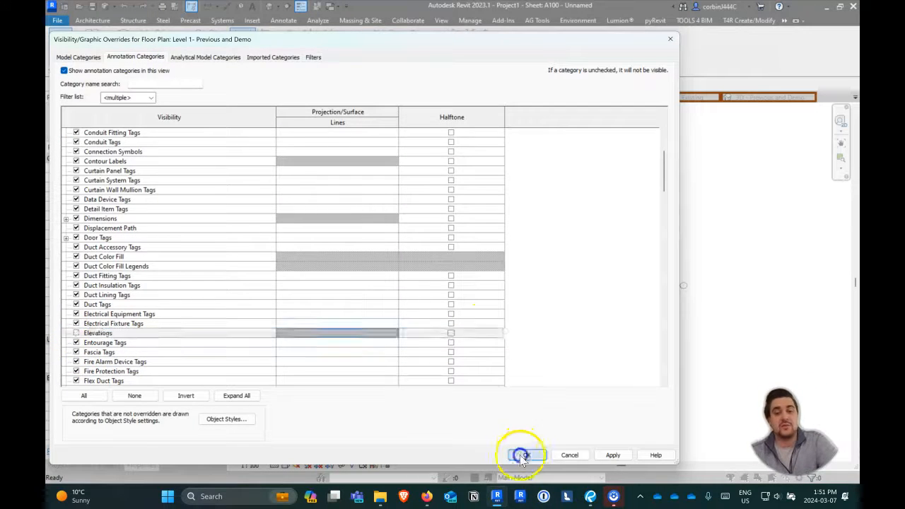
pyautogui.rightClick(499, 289)
pyautogui.click(550, 118)
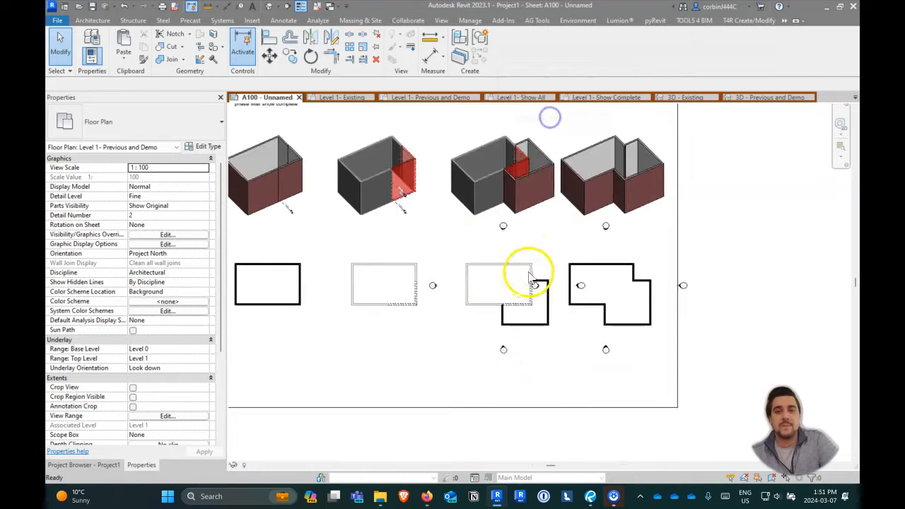
# Step: Activate the Level 1- Show All plan on the sheet and hide its Elevations annotation category
pyautogui.doubleClick(499, 282)
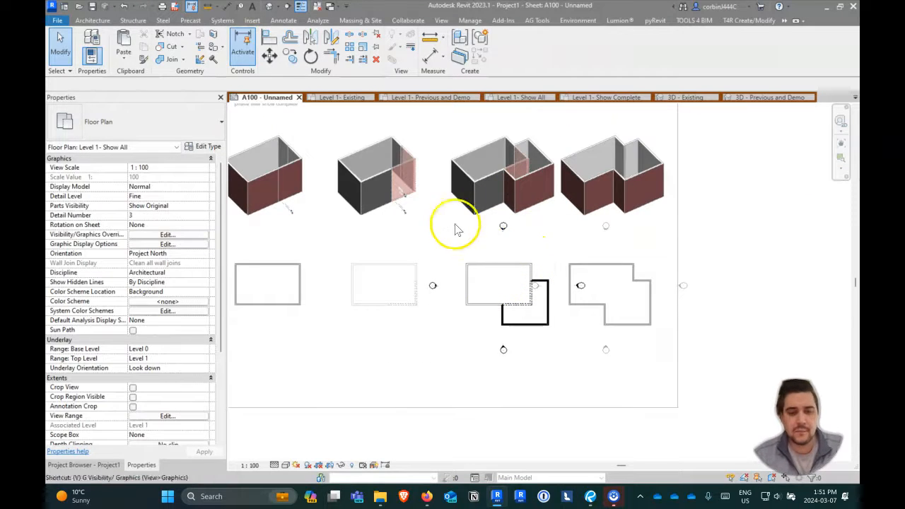
pyautogui.press('g')
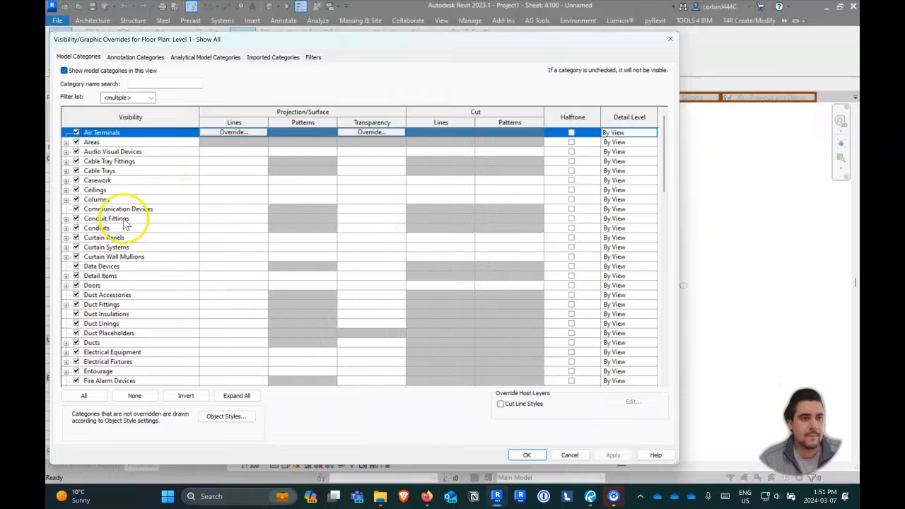
pyautogui.click(97, 295)
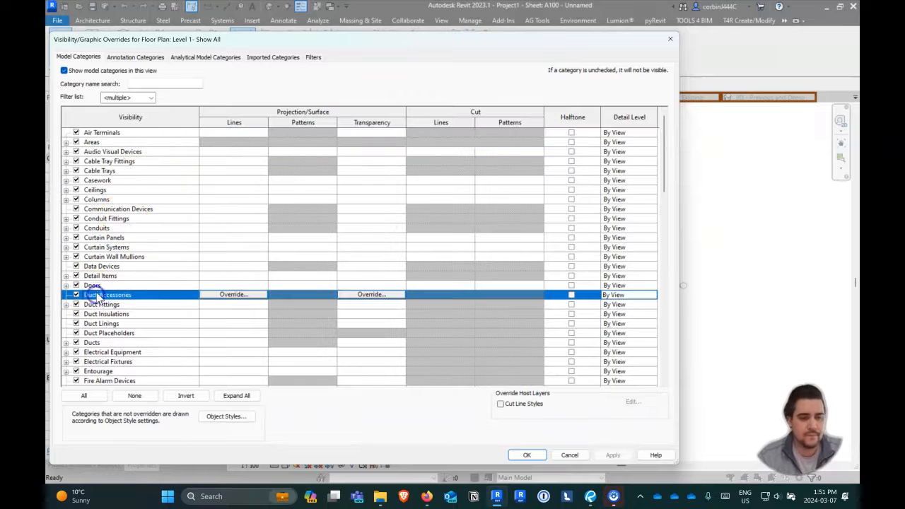
pyautogui.click(135, 57)
pyautogui.scroll(-3, 114, 332)
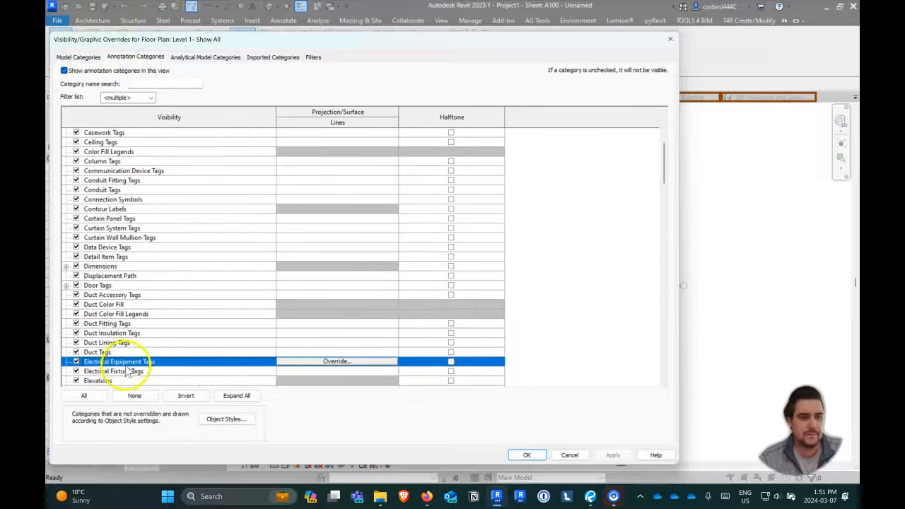
pyautogui.click(76, 342)
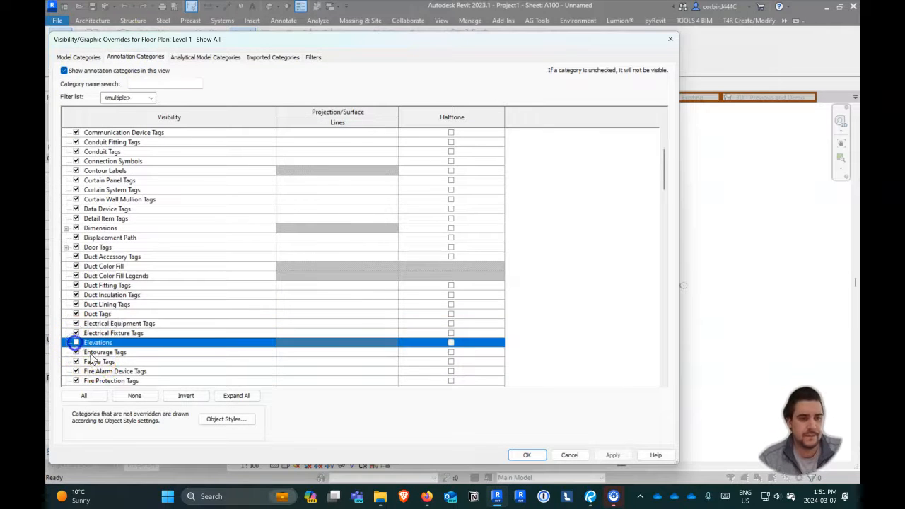
pyautogui.click(527, 455)
# Step: Activate the Level 1- Show Complete plan on the sheet and hide its Elevations annotation category
pyautogui.click(604, 282)
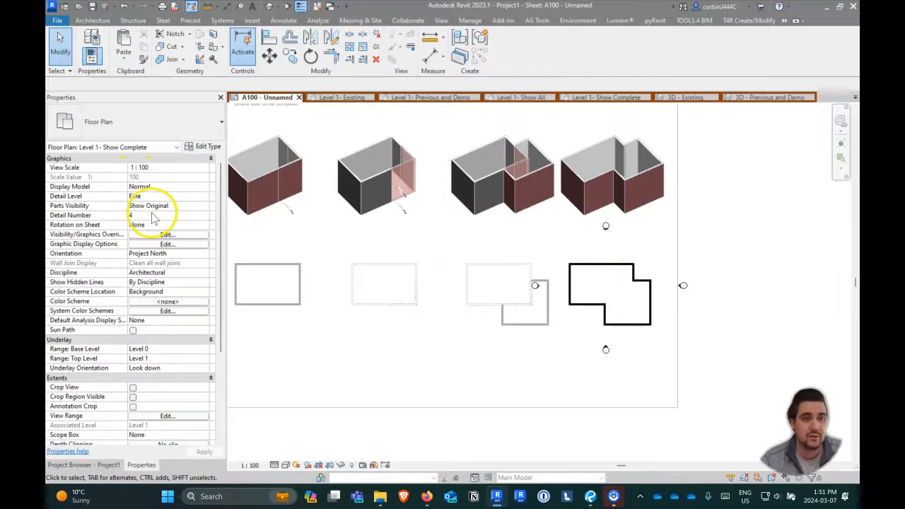
pyautogui.press('v')
pyautogui.press('g')
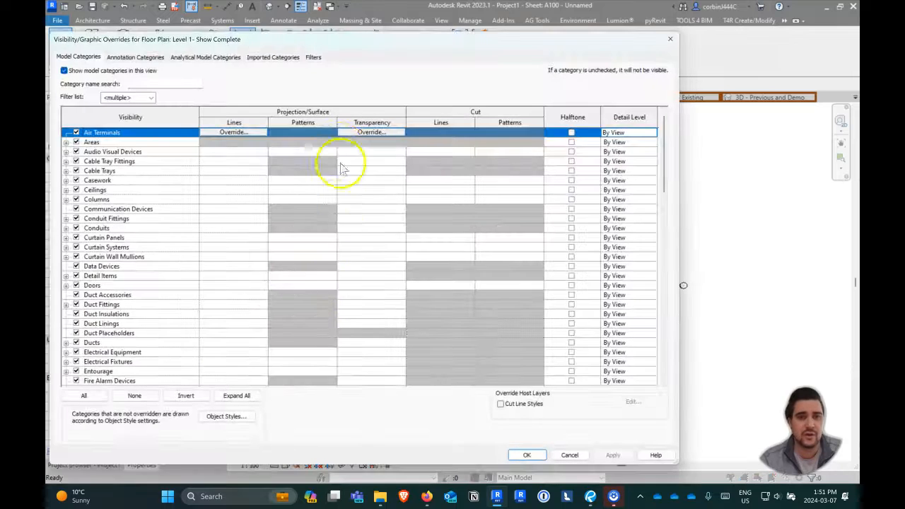
pyautogui.click(156, 56)
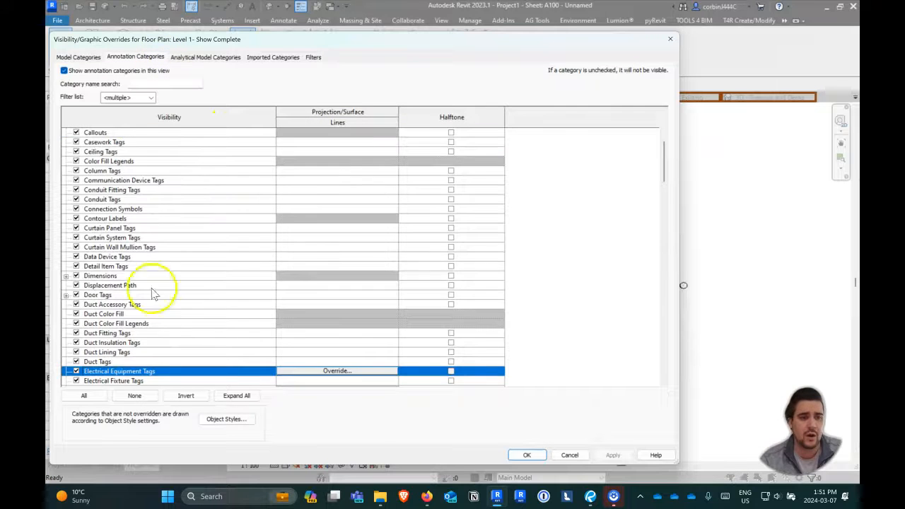
pyautogui.scroll(-2, 142, 311)
pyautogui.click(76, 334)
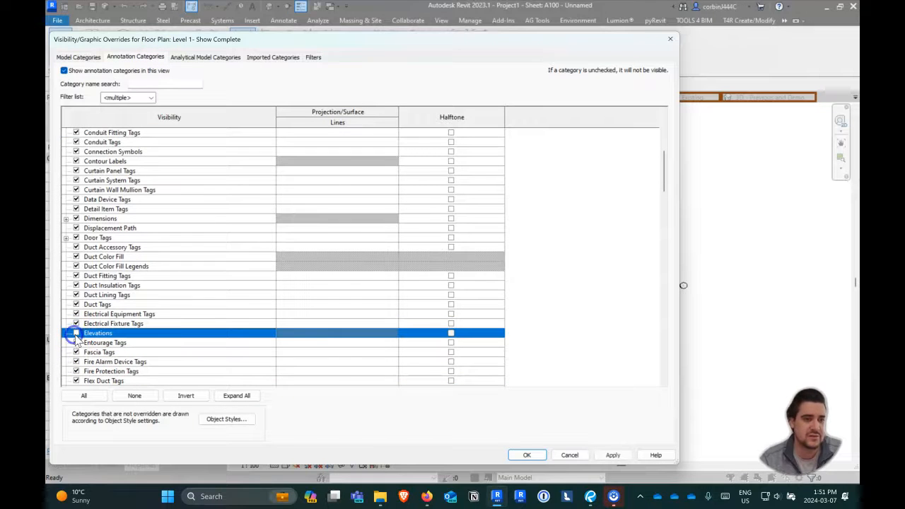
pyautogui.click(529, 456)
pyautogui.click(742, 299)
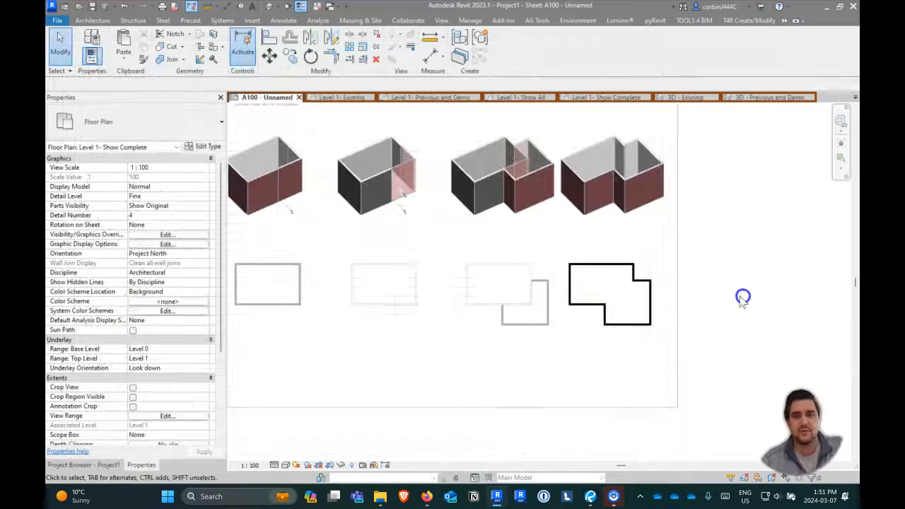
pyautogui.doubleClick(734, 244)
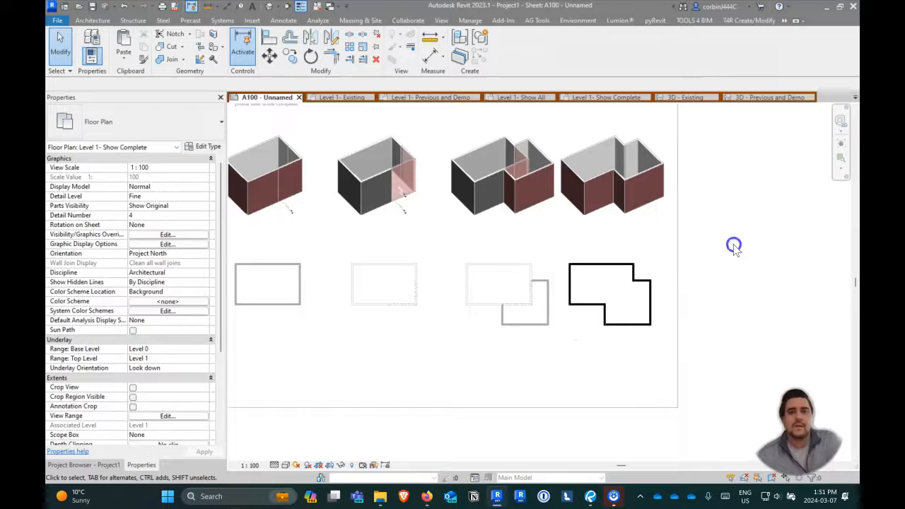
# Step: Move the Show All plan and 3D viewports together slightly closer to the Previous and Demo pair on the sheet
pyautogui.click(527, 299)
pyautogui.keyDown('ctrl'); pyautogui.click(494, 197); pyautogui.keyUp('ctrl')
pyautogui.moveTo(494, 195); pyautogui.dragTo(484, 195)
pyautogui.click(712, 166)
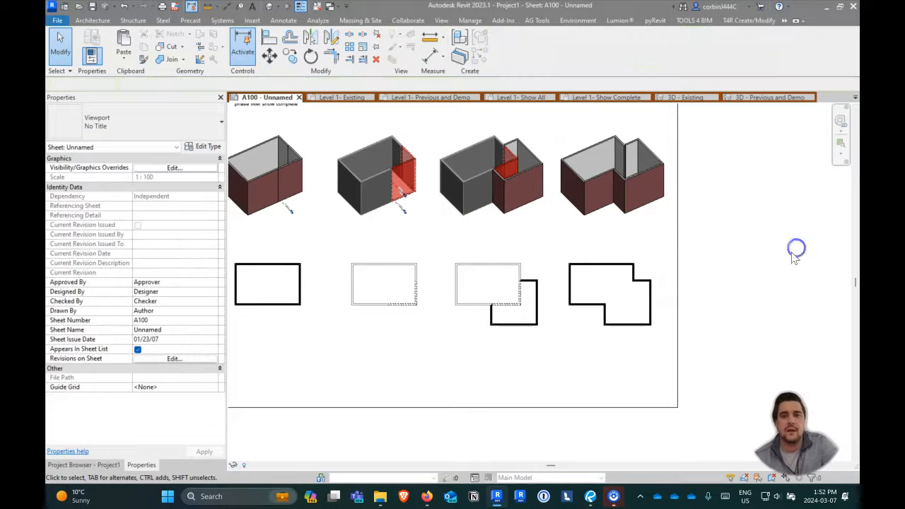
pyautogui.scroll(-4, 672, 275)
pyautogui.scroll(3, 635, 249)
pyautogui.scroll(2, 636, 249)
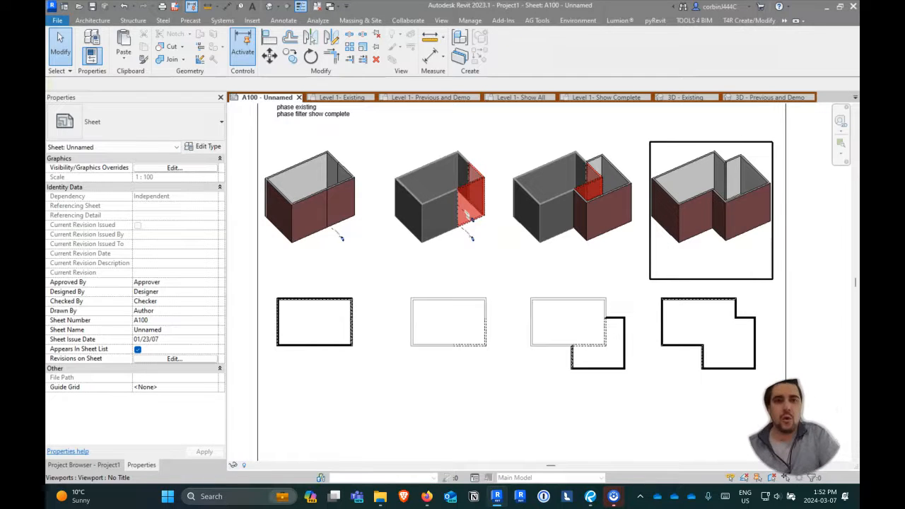
# Step: Open the project's phasing settings and add the prefix "Phase 1 (" to the New Construction phase name
pyautogui.click(441, 20)
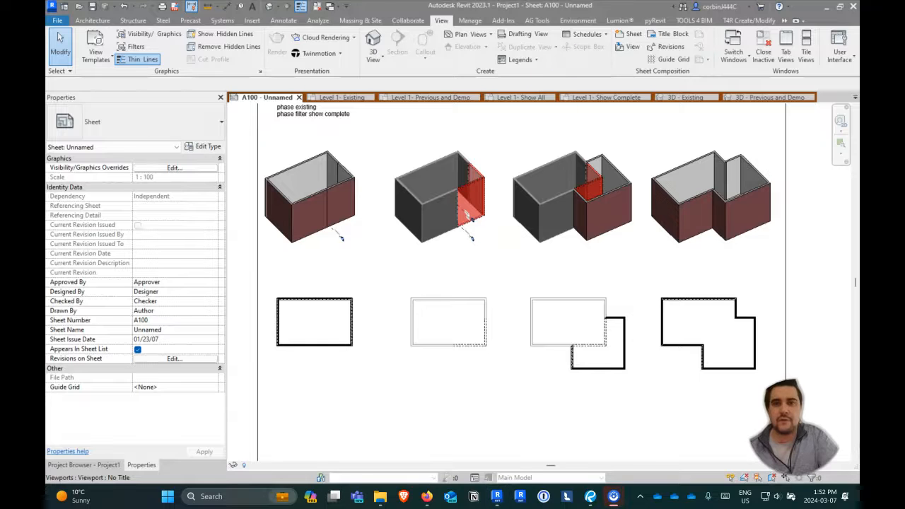
pyautogui.click(472, 19)
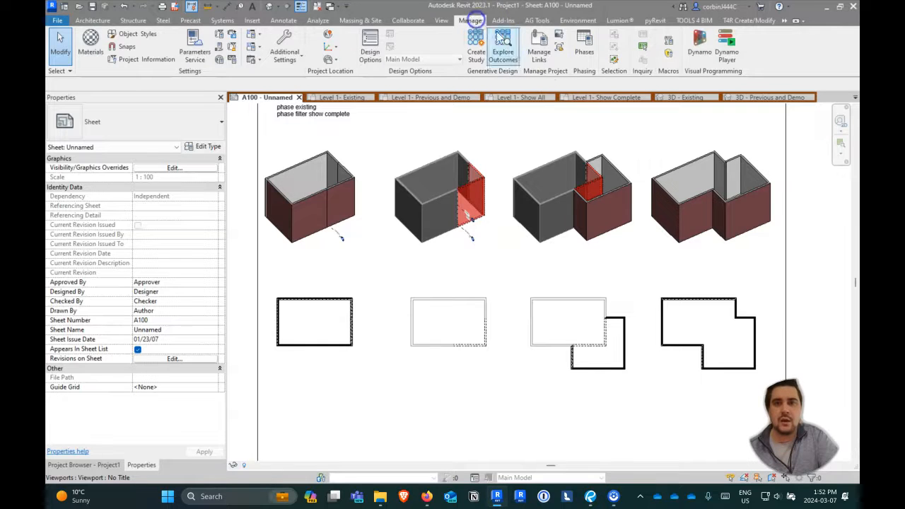
pyautogui.click(584, 50)
pyautogui.click(315, 119)
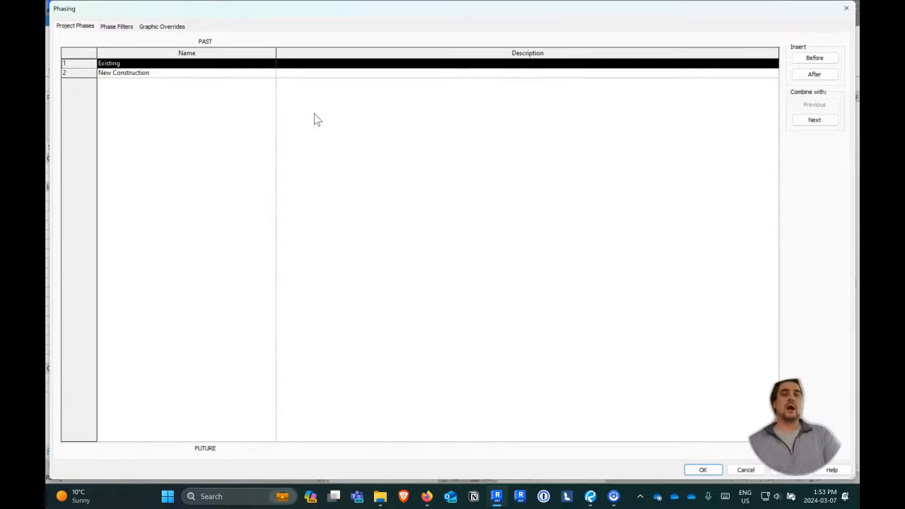
pyautogui.click(175, 75)
pyautogui.click(175, 75)
pyautogui.click(174, 75)
pyautogui.click(80, 73)
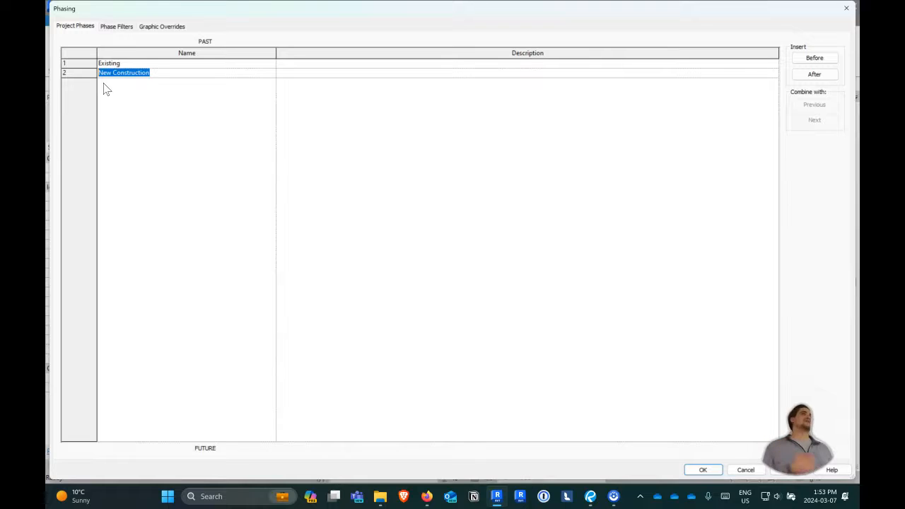
pyautogui.press('Left')
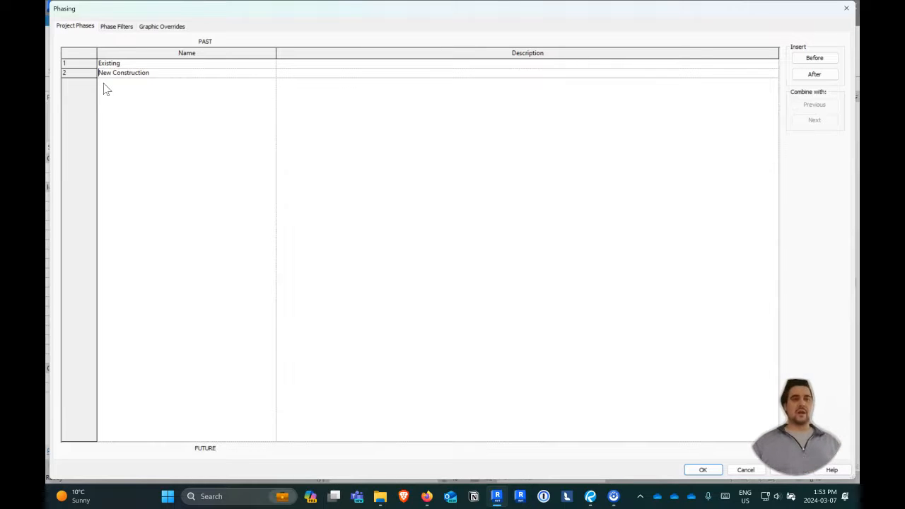
pyautogui.write('Phase 1 (')
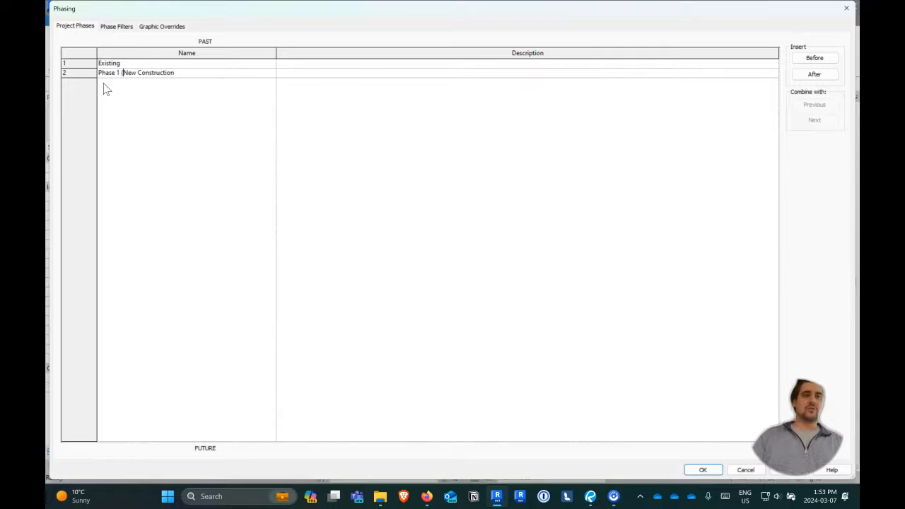
pyautogui.press('Tab')
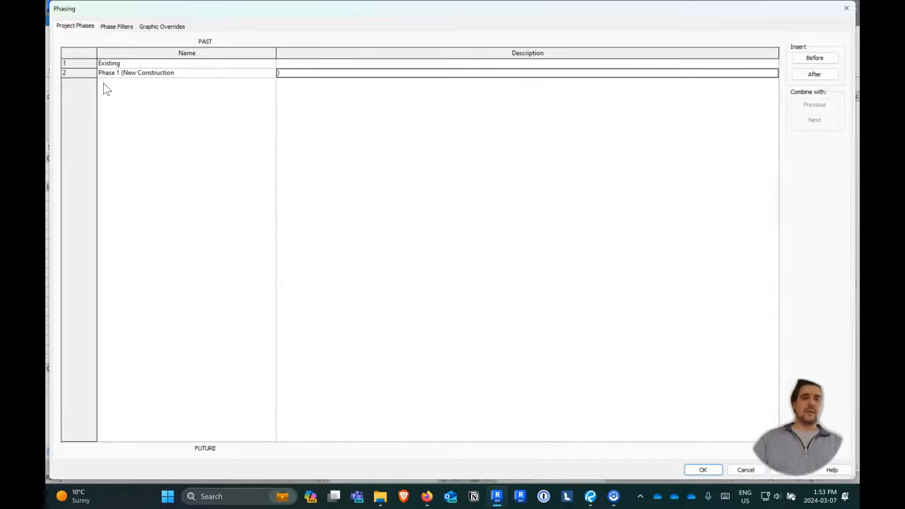
# Step: Clear the stray bracket from the second phase's description and complete its name as "Phase 1 (New Construction)"
pyautogui.click(283, 78)
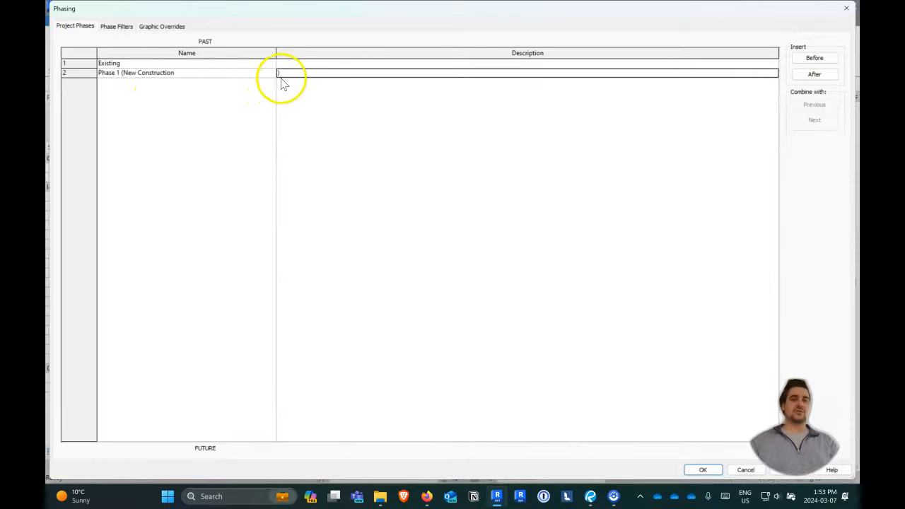
pyautogui.click(281, 73)
pyautogui.click(230, 78)
pyautogui.click(230, 74)
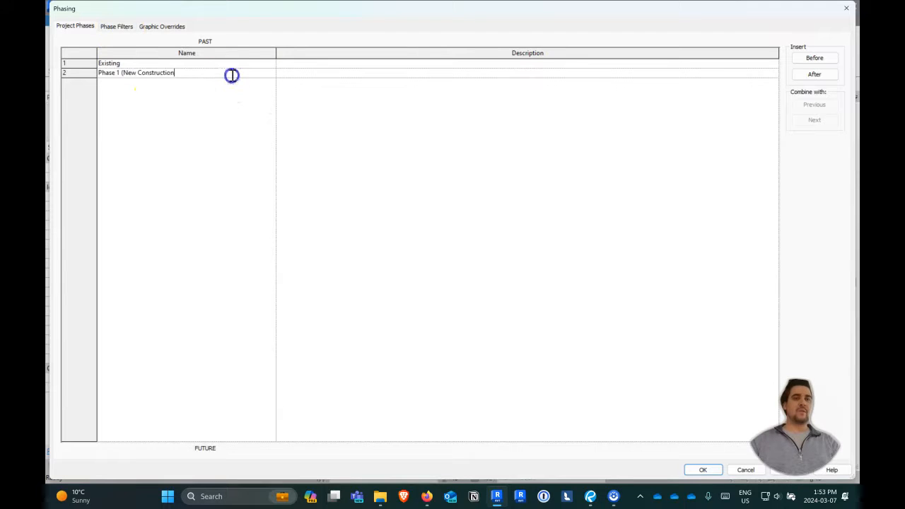
pyautogui.write(')')
pyautogui.press('Tab')
pyautogui.click(252, 178)
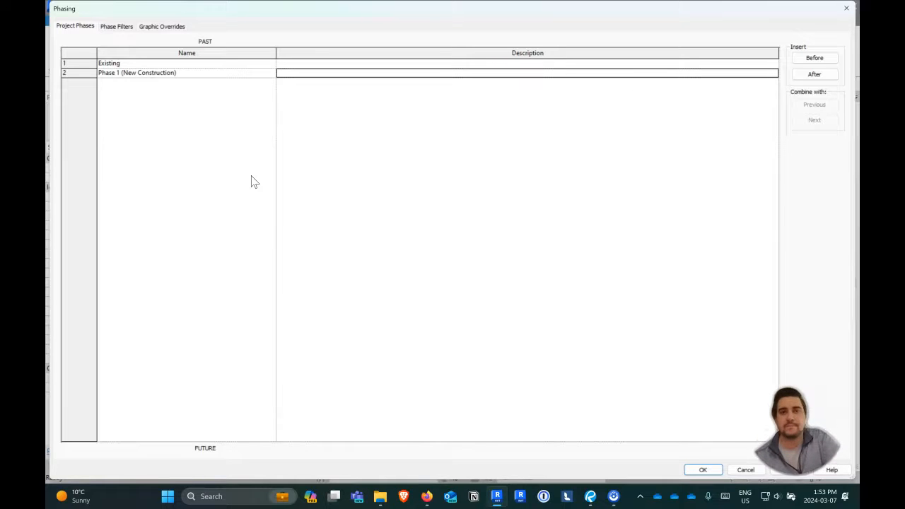
# Step: Set the Existing status of the Show Previous + Demo phase filter to By Category
pyautogui.click(116, 26)
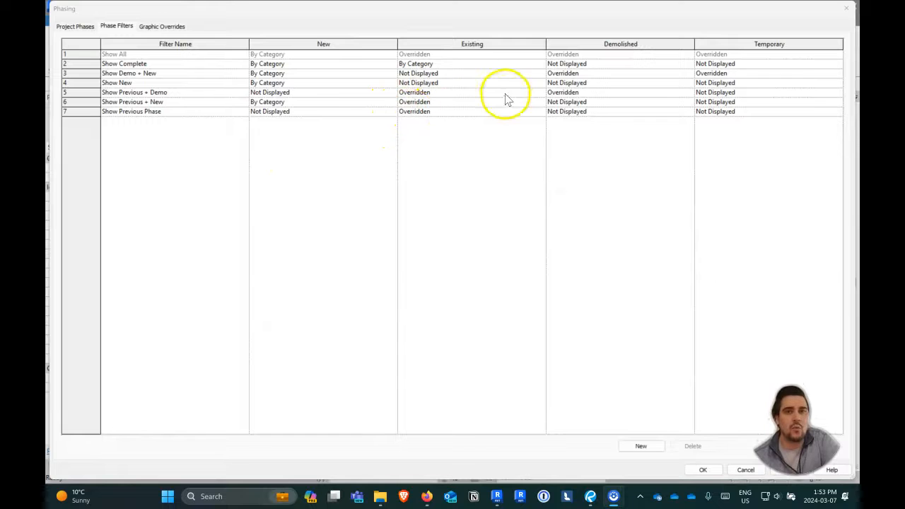
pyautogui.click(541, 92)
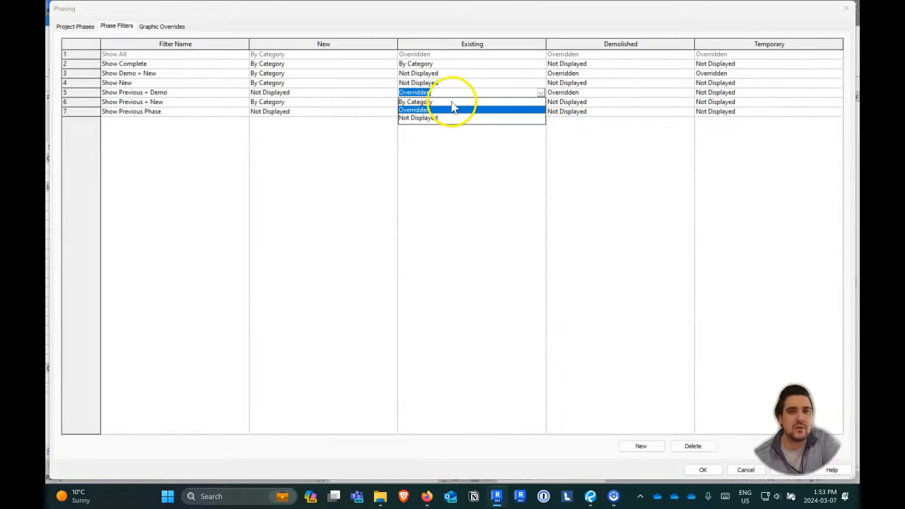
pyautogui.click(455, 102)
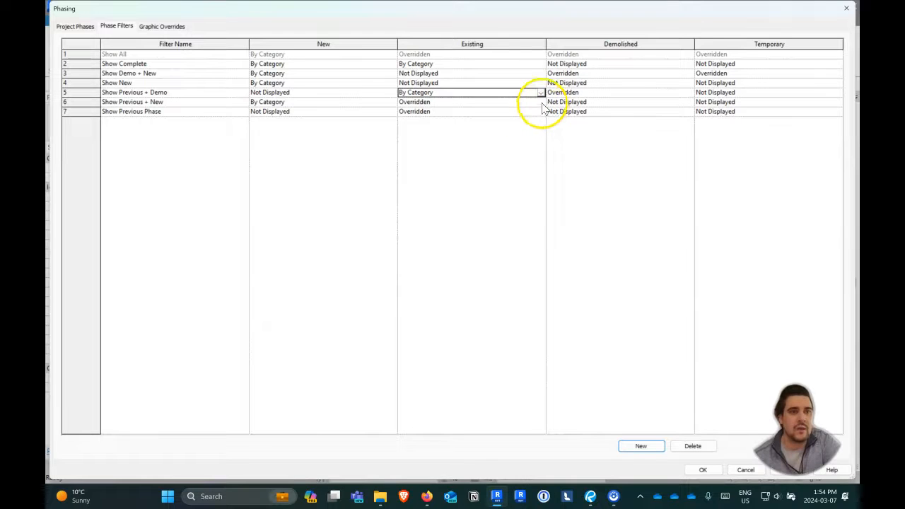
pyautogui.click(527, 140)
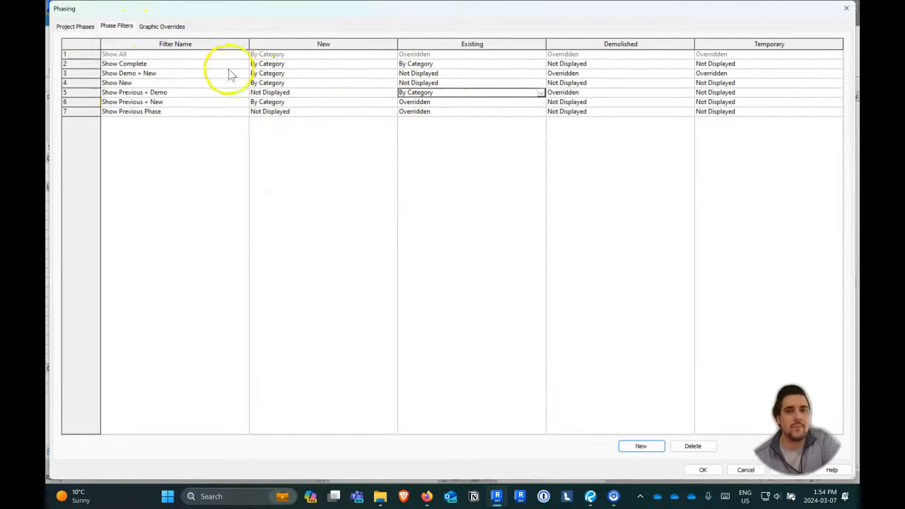
# Step: Check the phase graphic overrides and set the Existing status of the Show Previous + Demo filter back to Overridden
pyautogui.click(541, 93)
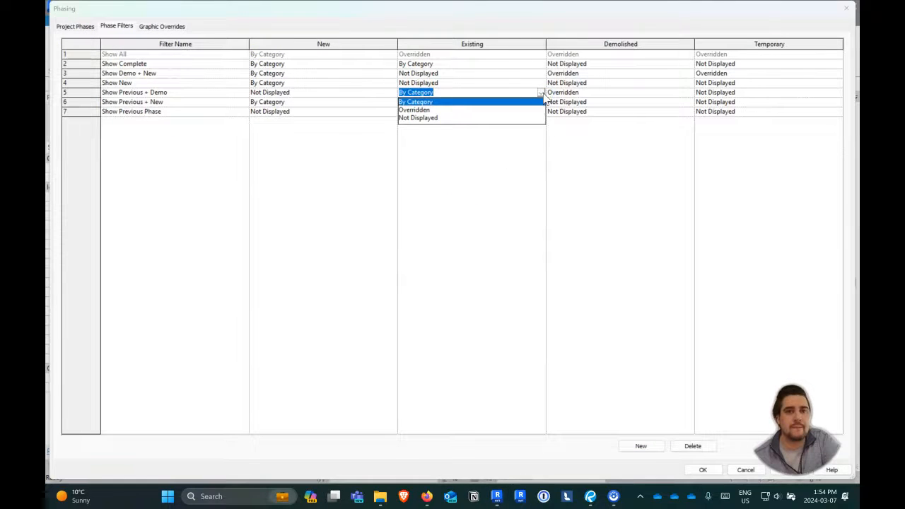
pyautogui.click(540, 96)
pyautogui.click(162, 27)
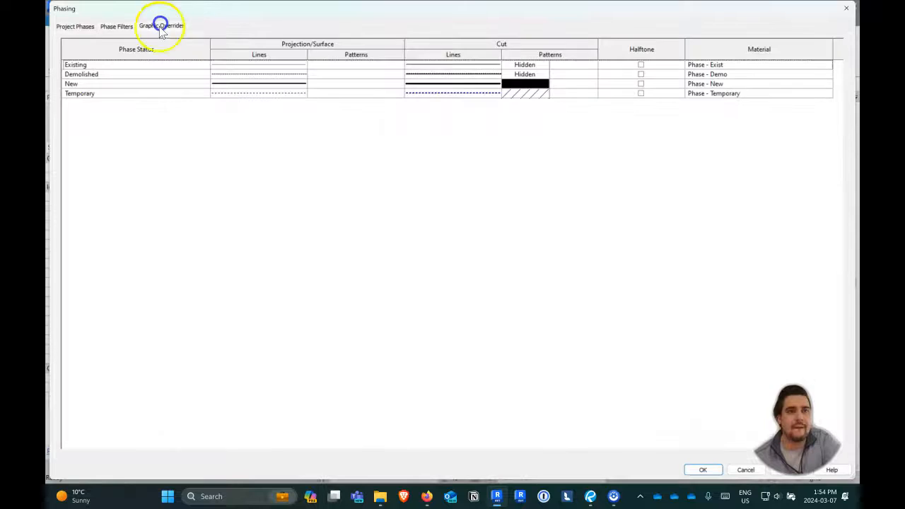
pyautogui.click(117, 27)
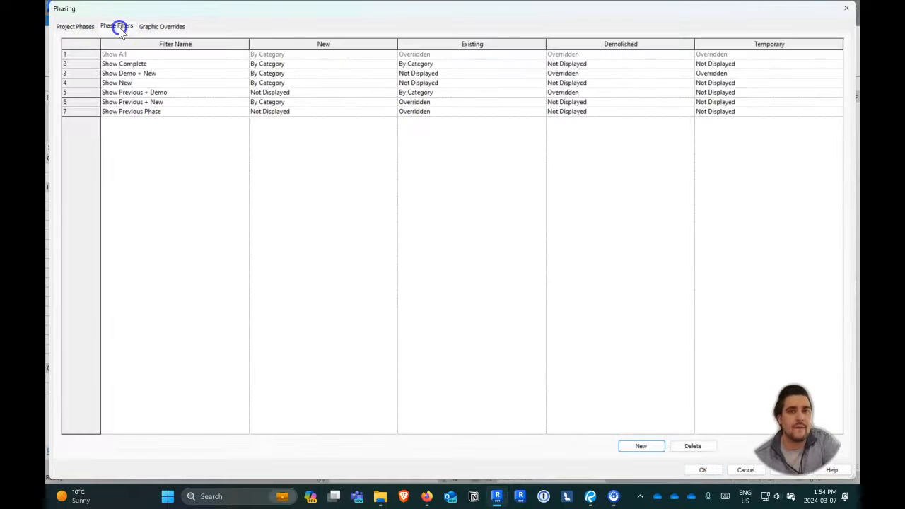
pyautogui.click(542, 94)
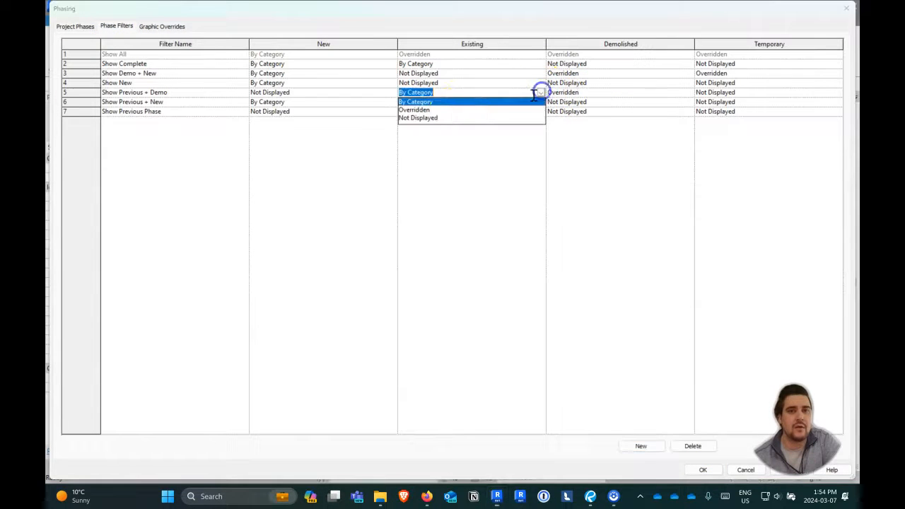
pyautogui.click(460, 110)
# Step: In the Existing phase's cut pattern override, make the foreground visible and set its color to No Override
pyautogui.click(162, 27)
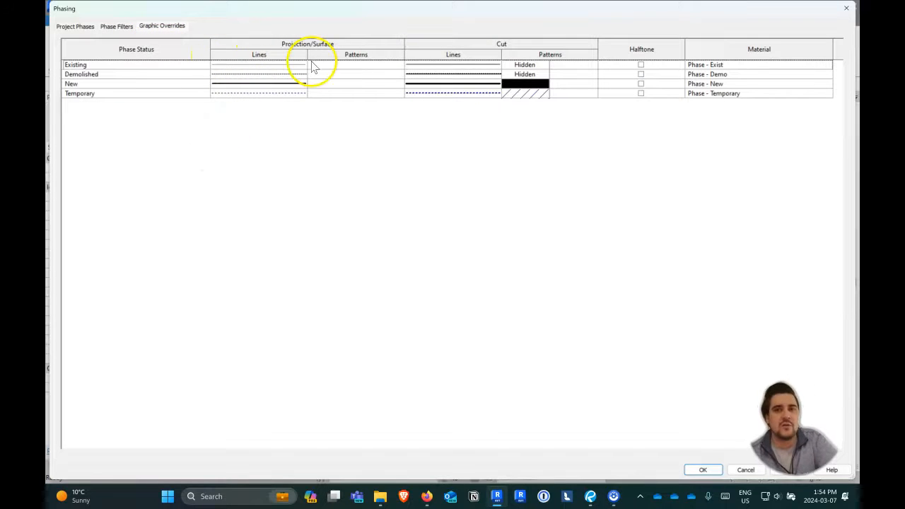
pyautogui.click(525, 64)
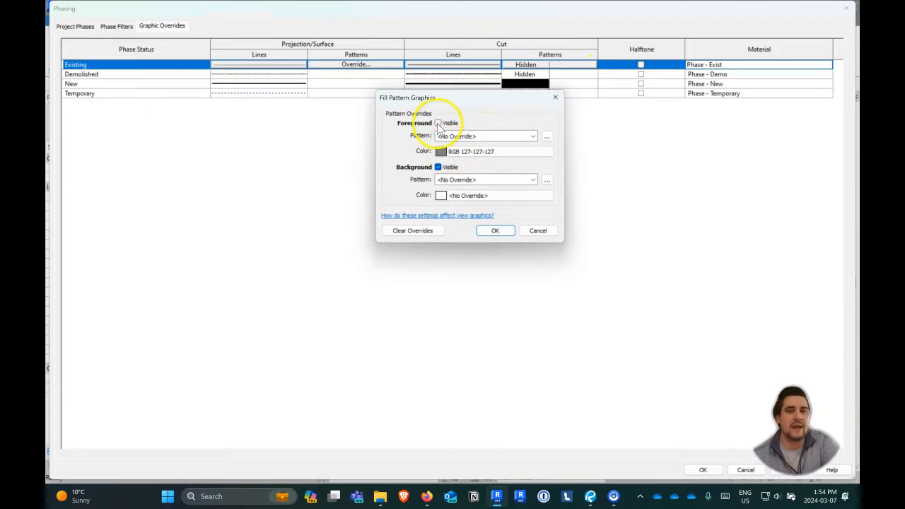
pyautogui.click(439, 124)
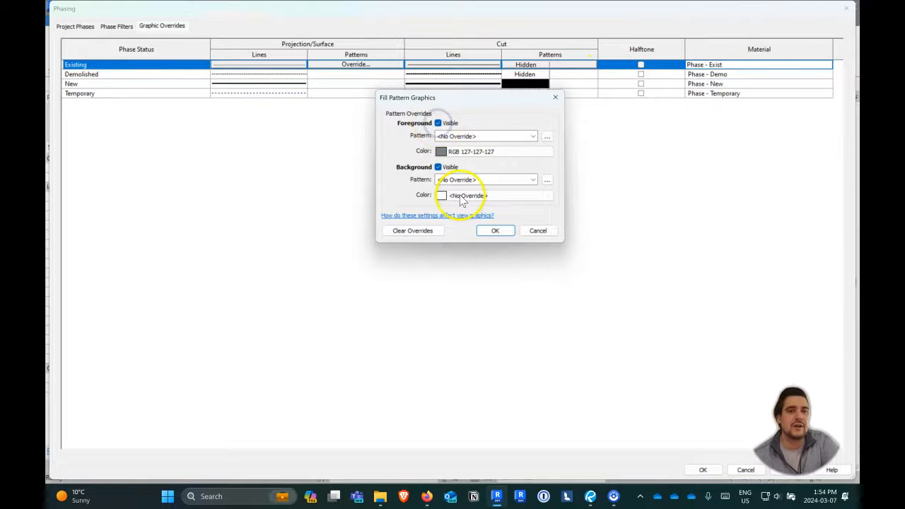
pyautogui.click(463, 151)
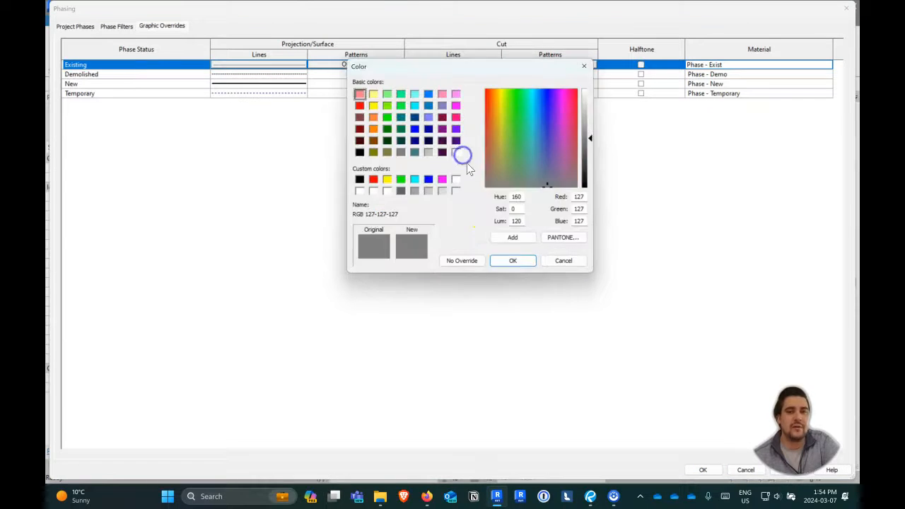
pyautogui.click(473, 261)
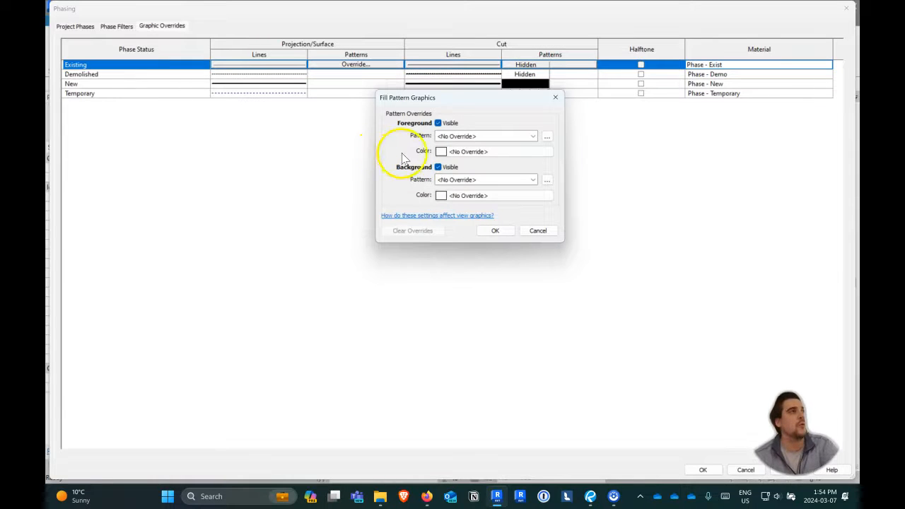
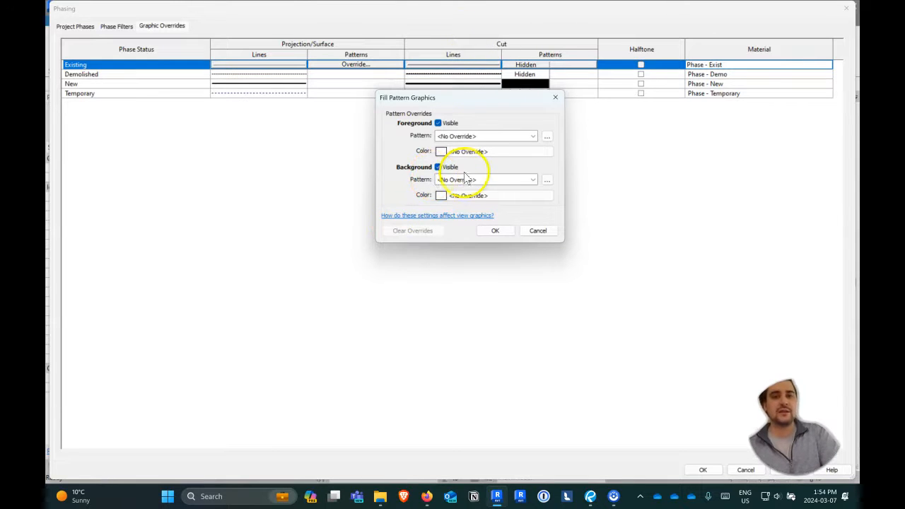
# Step: Give the Existing phase's cut pattern a solid fill background in RGB 200-200-200, apply the phasing settings and dismiss the save reminder
pyautogui.click(475, 179)
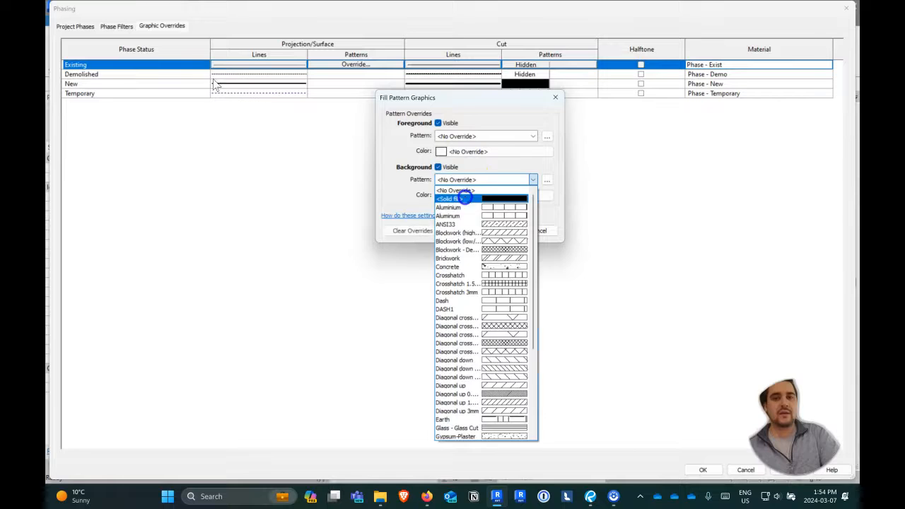
pyautogui.click(460, 198)
pyautogui.click(465, 195)
pyautogui.click(428, 190)
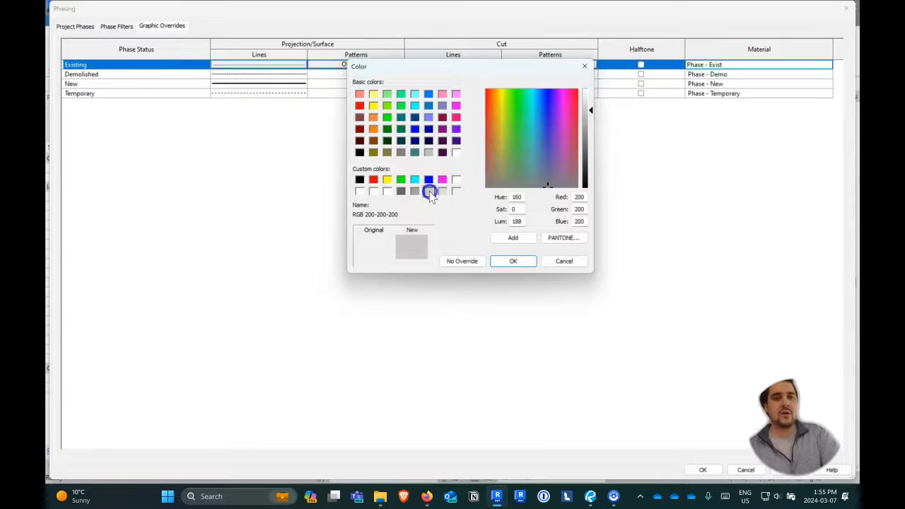
pyautogui.click(507, 261)
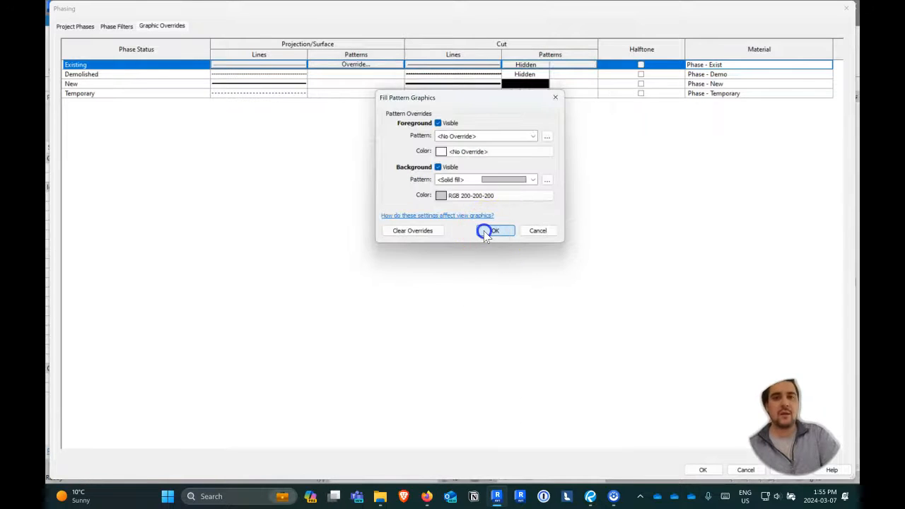
pyautogui.click(485, 231)
pyautogui.click(703, 470)
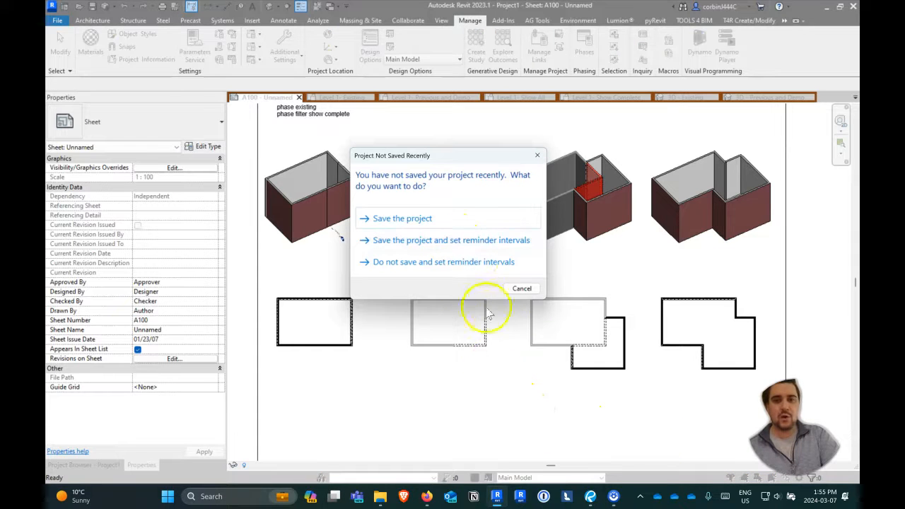
pyautogui.click(521, 290)
# Step: Examine the Previous and Demo plan's walls and the Existing setting of its Show Previous + Demo phase filter, leaving the settings unchanged
pyautogui.scroll(5, 473, 334)
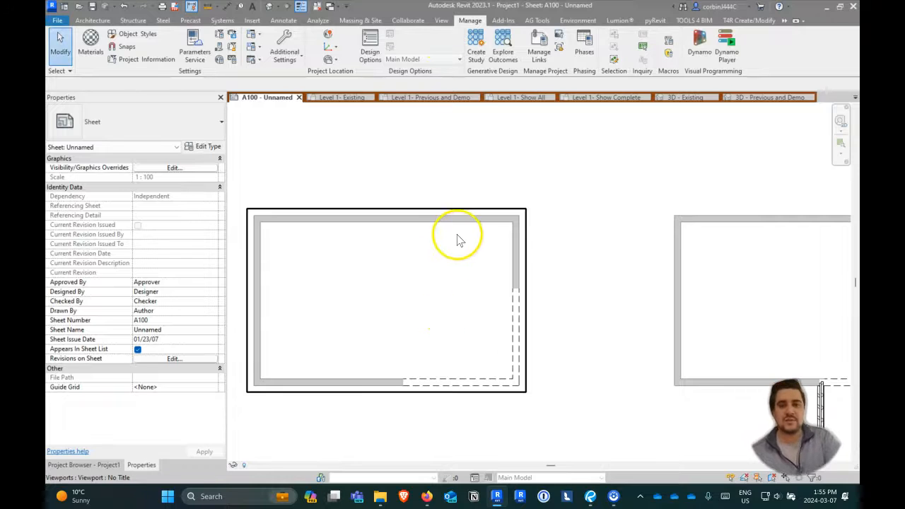
pyautogui.click(584, 42)
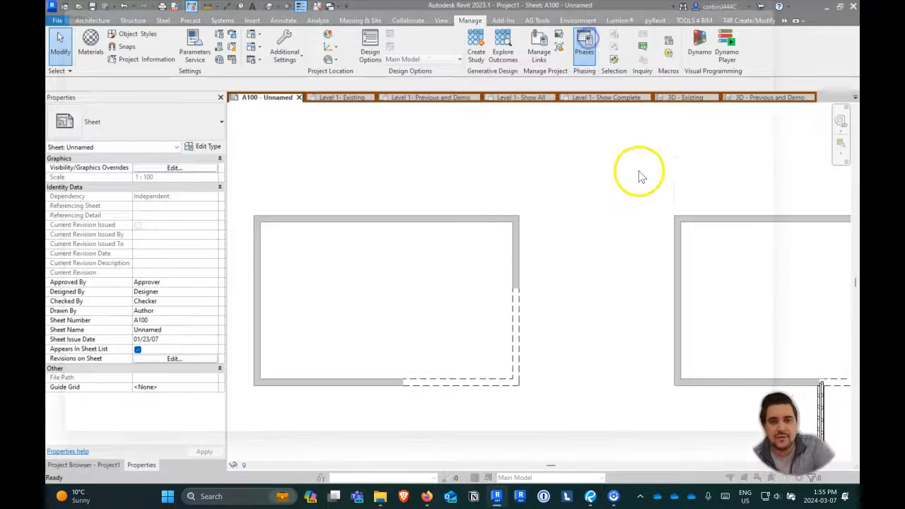
pyautogui.click(119, 26)
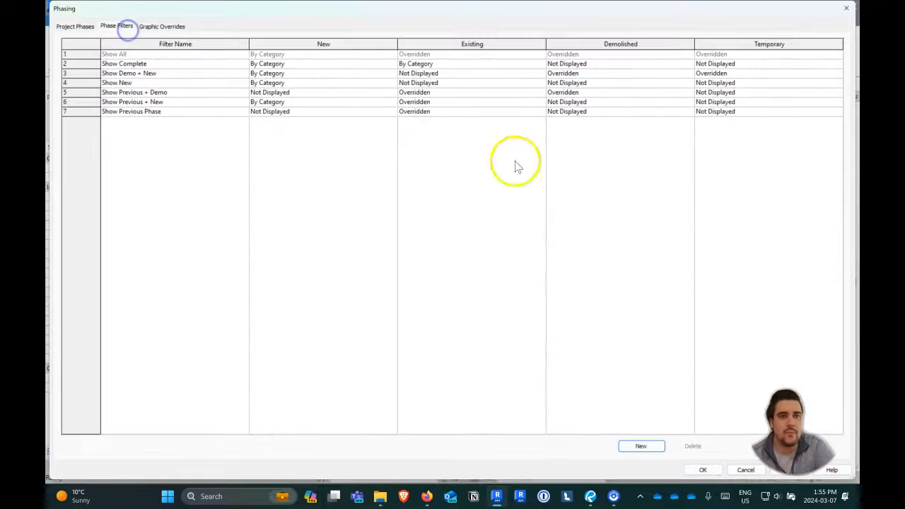
pyautogui.click(508, 94)
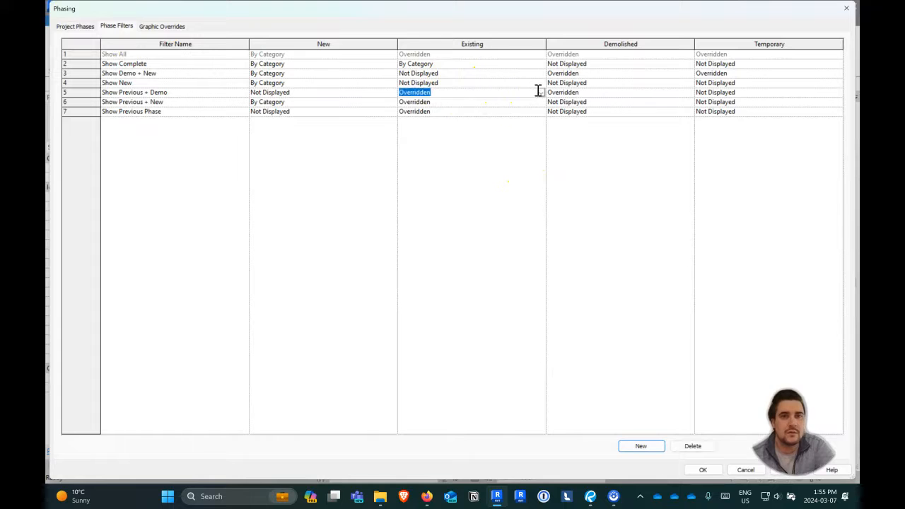
pyautogui.click(743, 471)
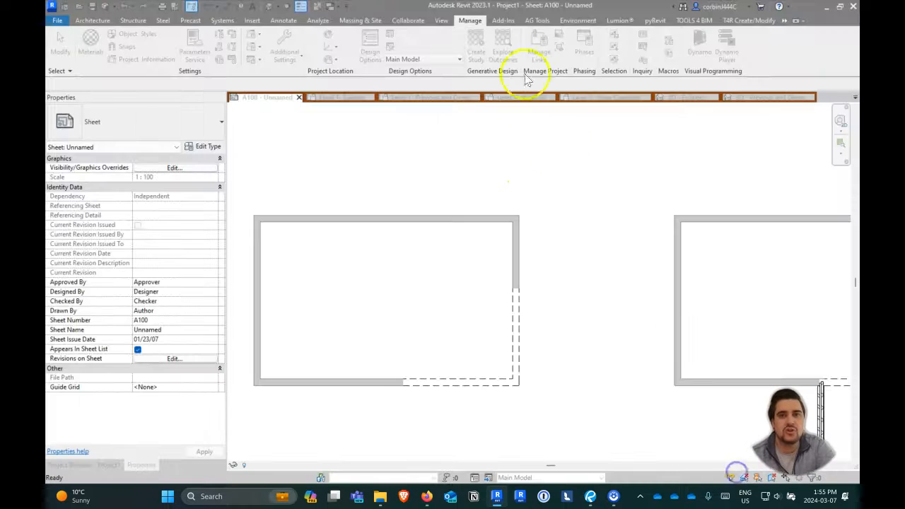
# Step: Set the Existing status of the Show Previous + Demo phase filter to By Category, apply it and inspect the Previous and Demo plan's walls
pyautogui.click(585, 60)
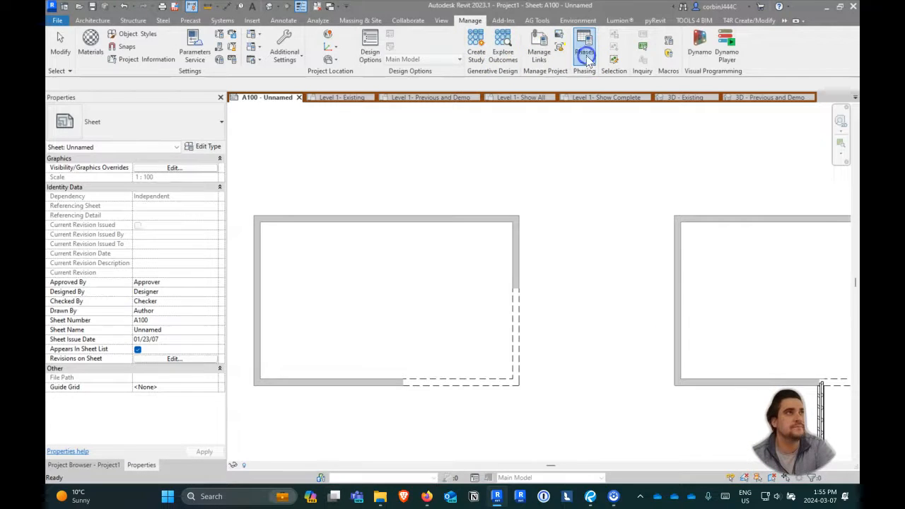
pyautogui.click(116, 25)
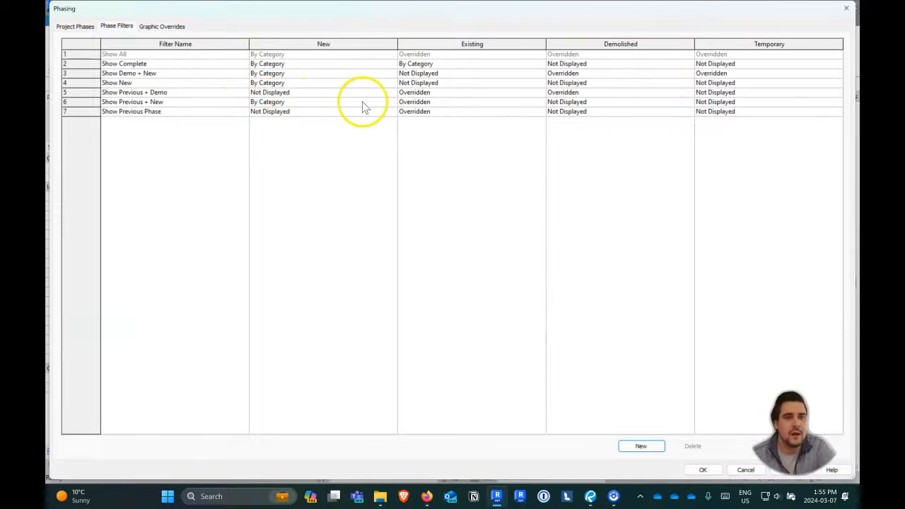
pyautogui.click(512, 95)
pyautogui.click(542, 93)
pyautogui.click(476, 101)
pyautogui.click(702, 470)
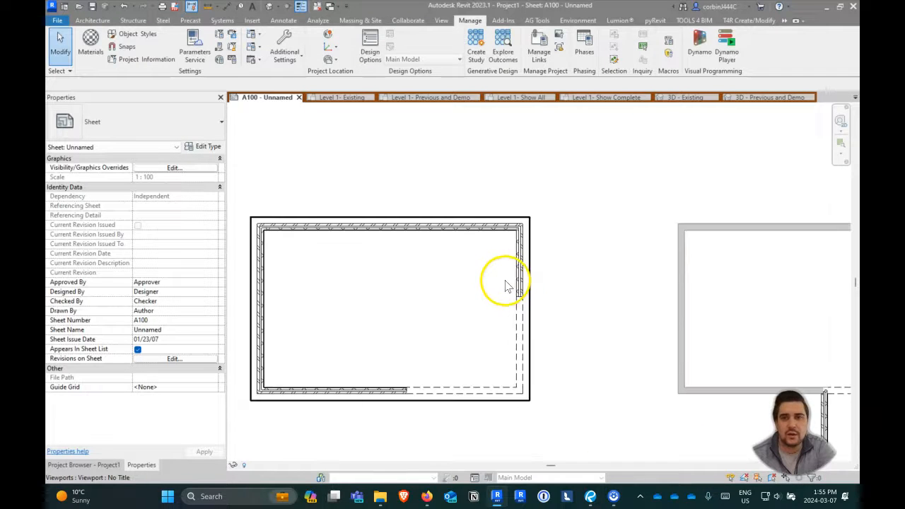
pyautogui.scroll(3, 420, 347)
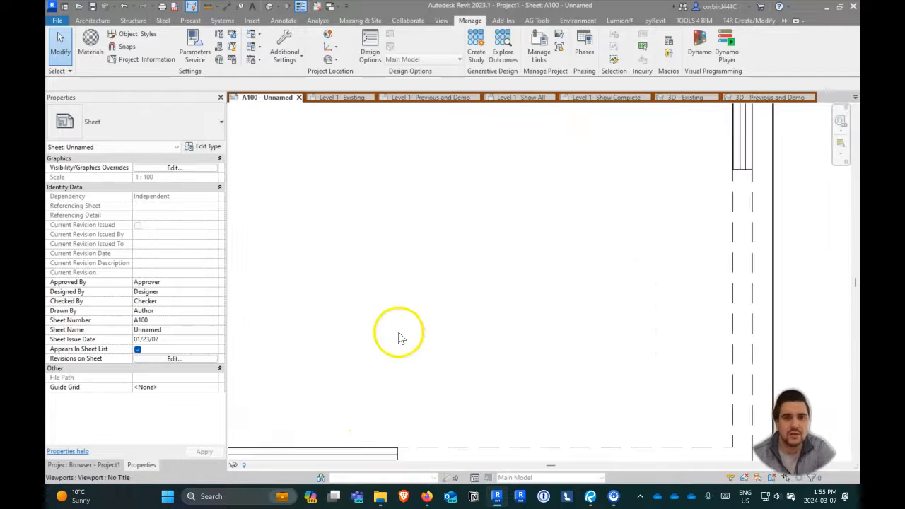
pyautogui.scroll(-2, 438, 254)
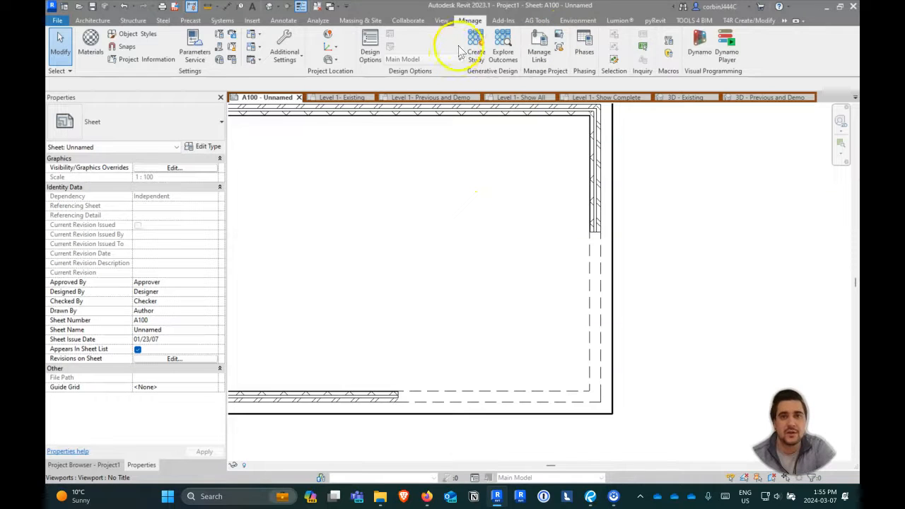
# Step: Check the phase graphic overrides and return the Existing status of the Show Previous + Demo phase filter to Overridden
pyautogui.click(584, 45)
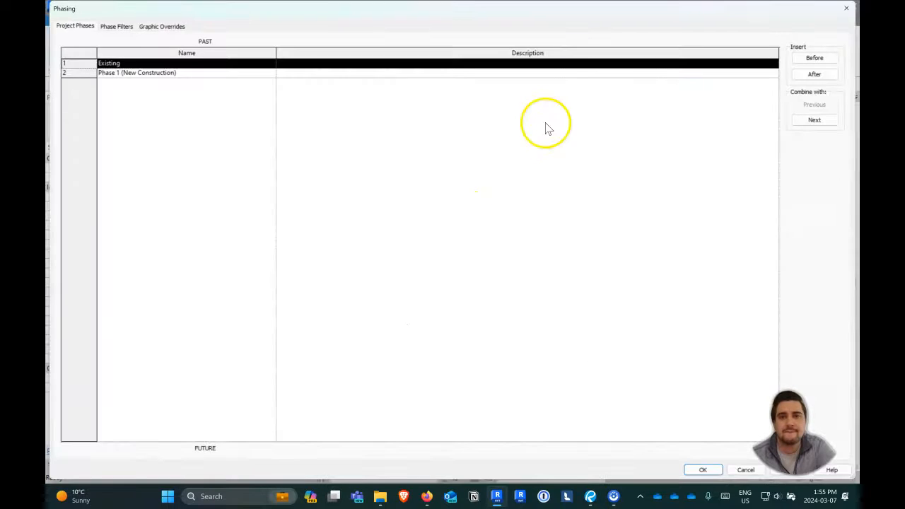
pyautogui.click(116, 28)
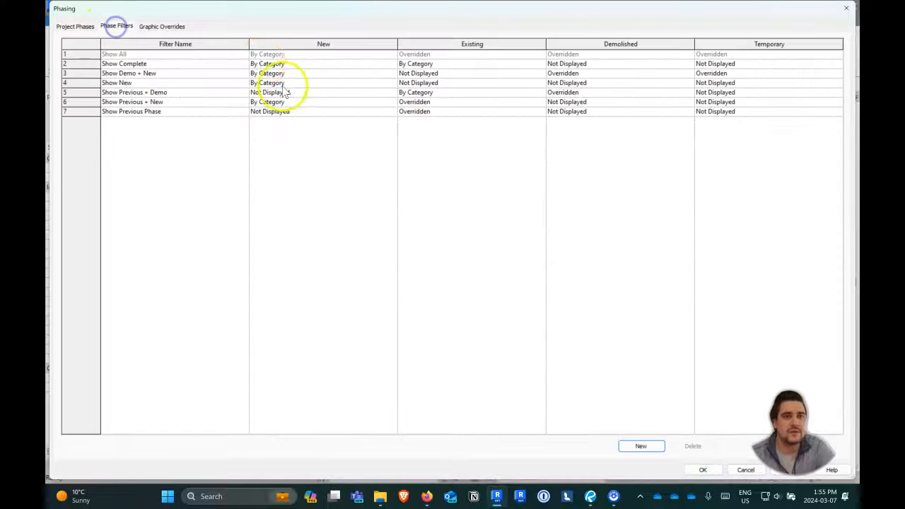
pyautogui.click(162, 26)
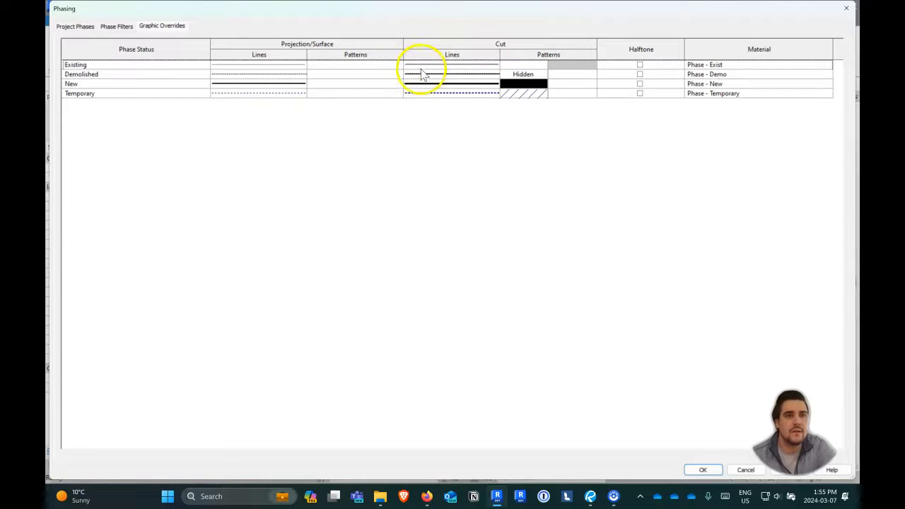
pyautogui.click(117, 27)
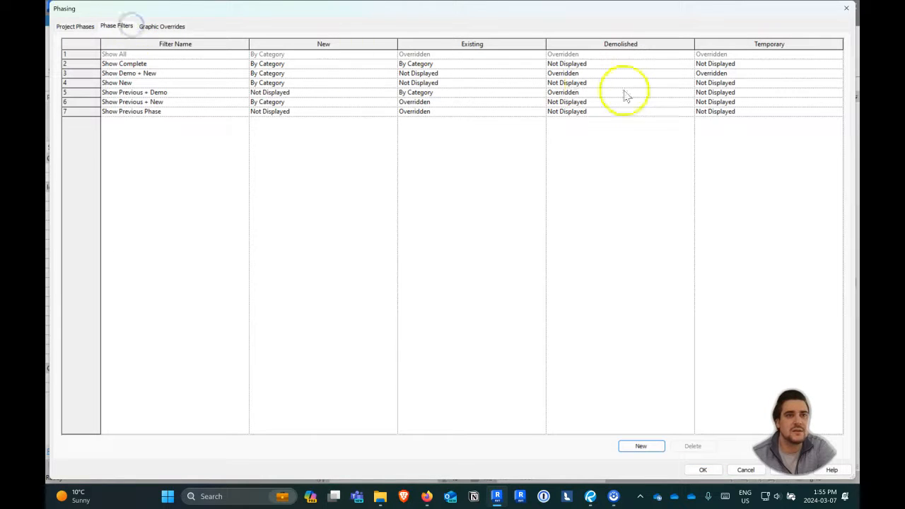
pyautogui.click(541, 92)
pyautogui.click(541, 93)
pyautogui.click(490, 109)
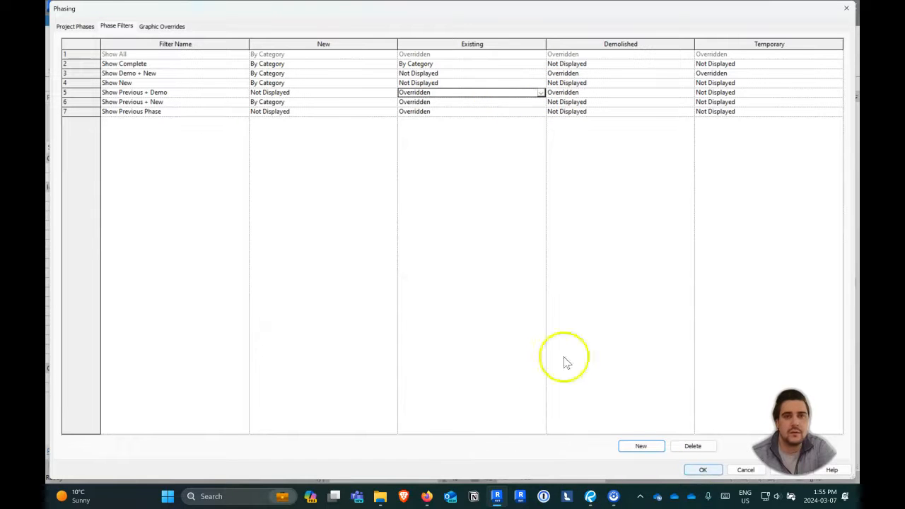
# Step: Check the Existing phase's projection/surface pattern override without changing it, and apply the phasing settings
pyautogui.click(156, 27)
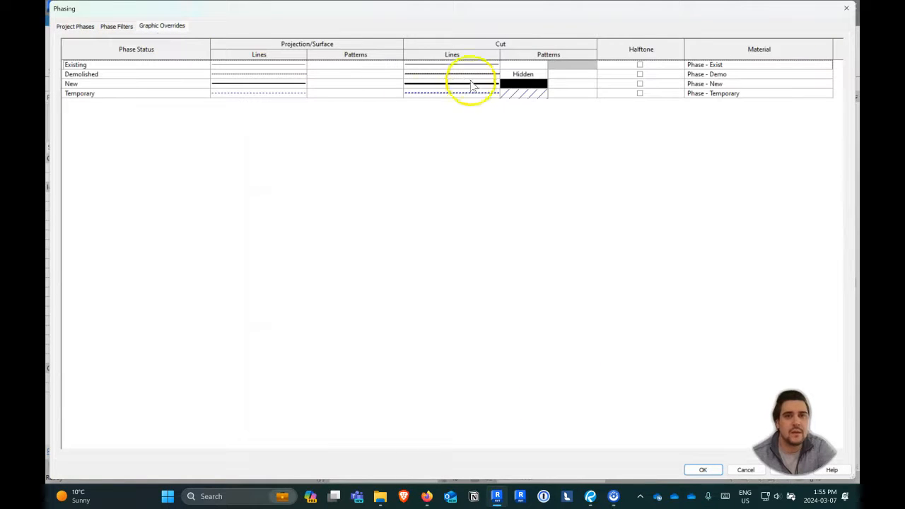
pyautogui.click(531, 65)
pyautogui.click(363, 66)
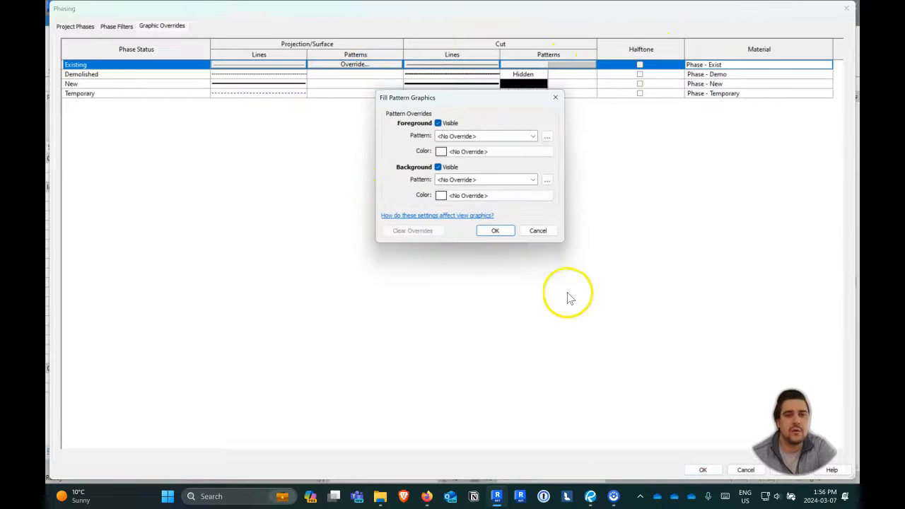
pyautogui.click(548, 230)
pyautogui.click(714, 472)
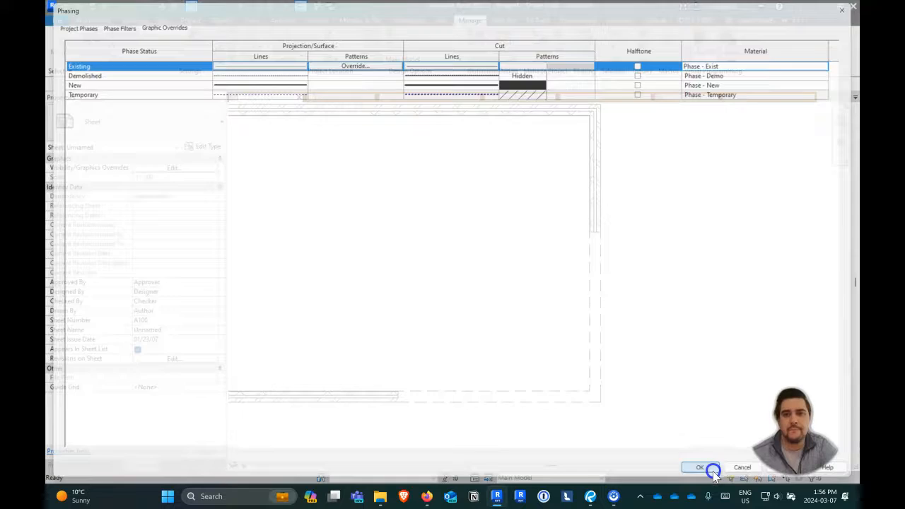
# Step: Activate the Level 1- Show All plan's viewport on the sheet and open the Walls cut pattern override in its visibility/graphics settings
pyautogui.scroll(-5, 425, 278)
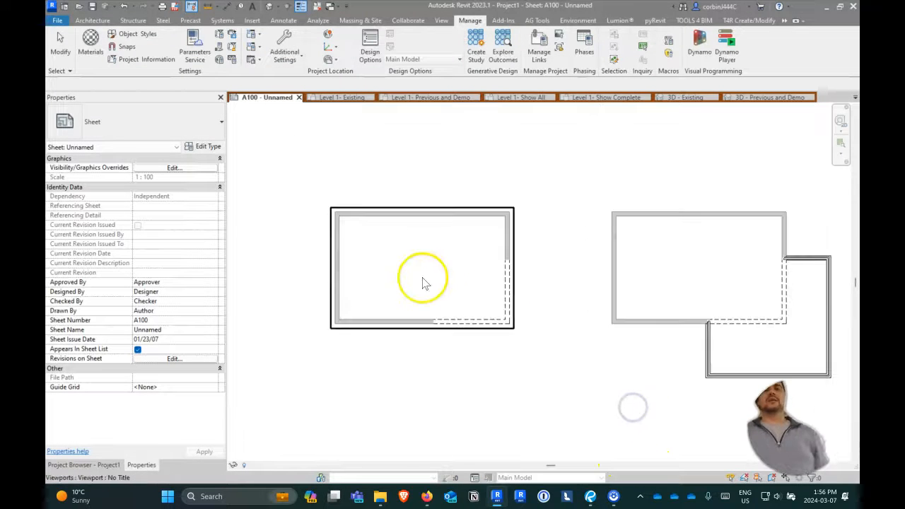
pyautogui.scroll(3, 556, 300)
pyautogui.scroll(3, 555, 213)
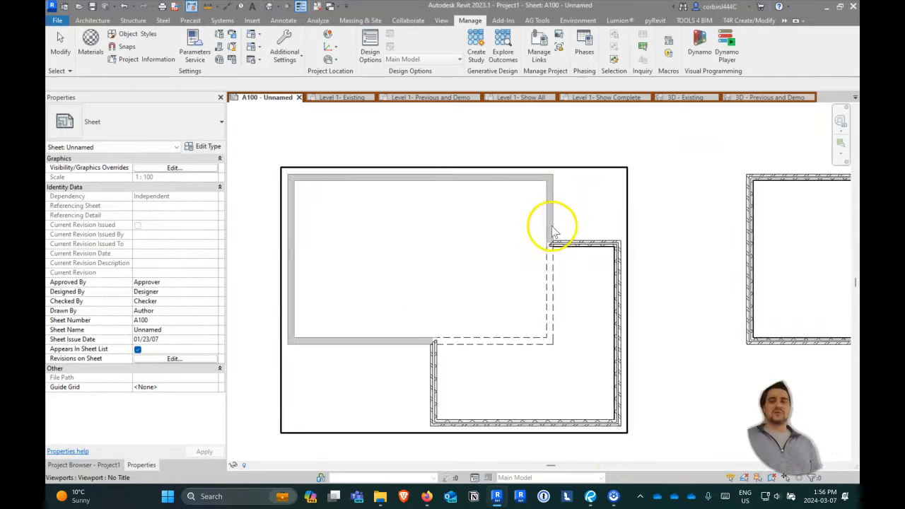
pyautogui.scroll(-2, 565, 251)
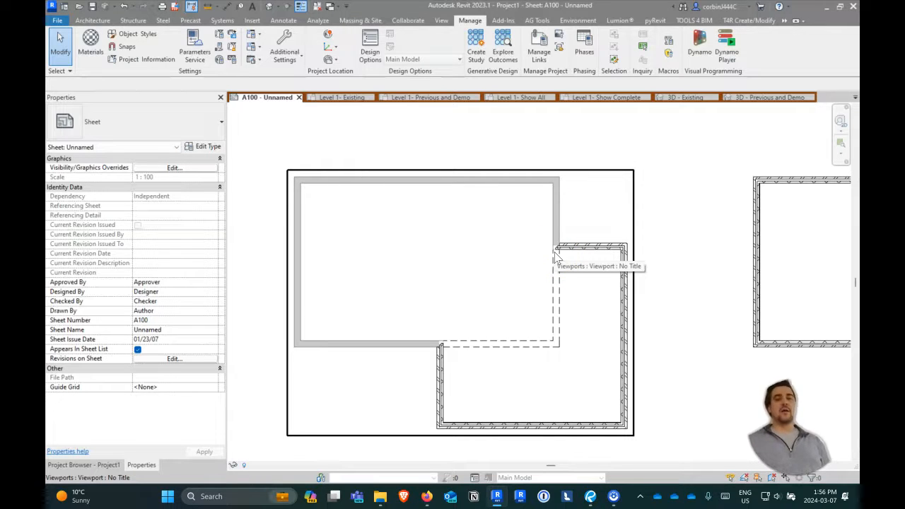
pyautogui.click(399, 248)
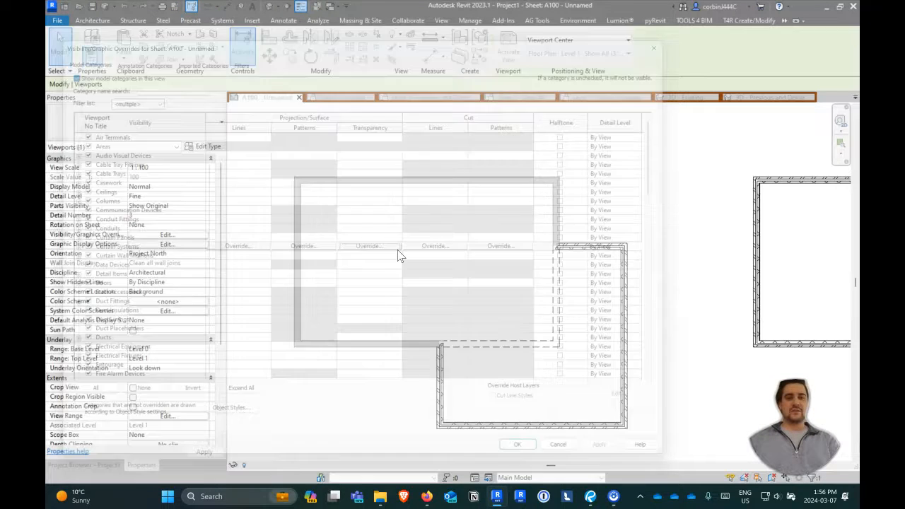
pyautogui.click(399, 252)
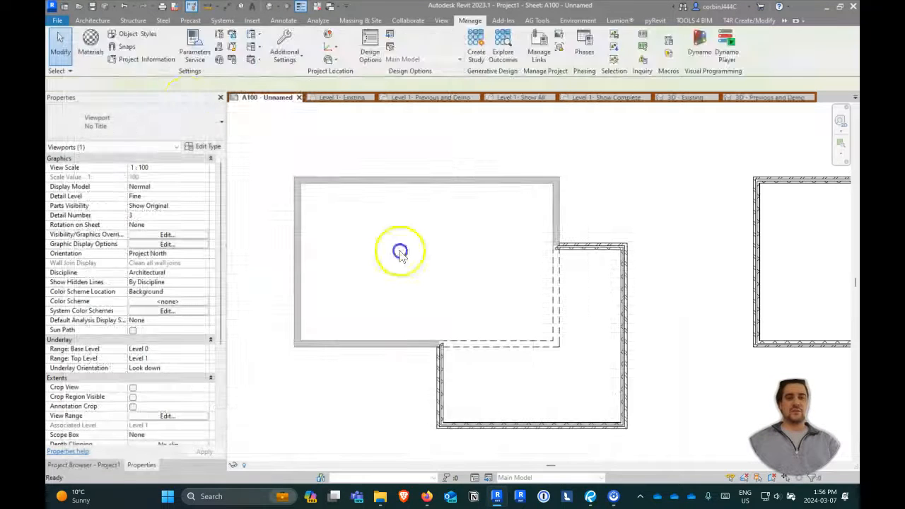
pyautogui.doubleClick(400, 253)
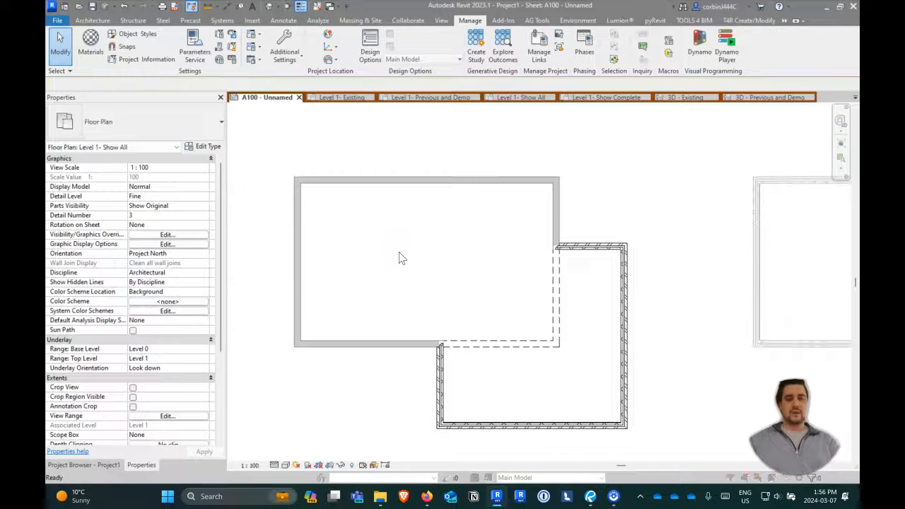
pyautogui.press('v')
pyautogui.press('g')
pyautogui.press('w')
pyautogui.scroll(-1, 311, 286)
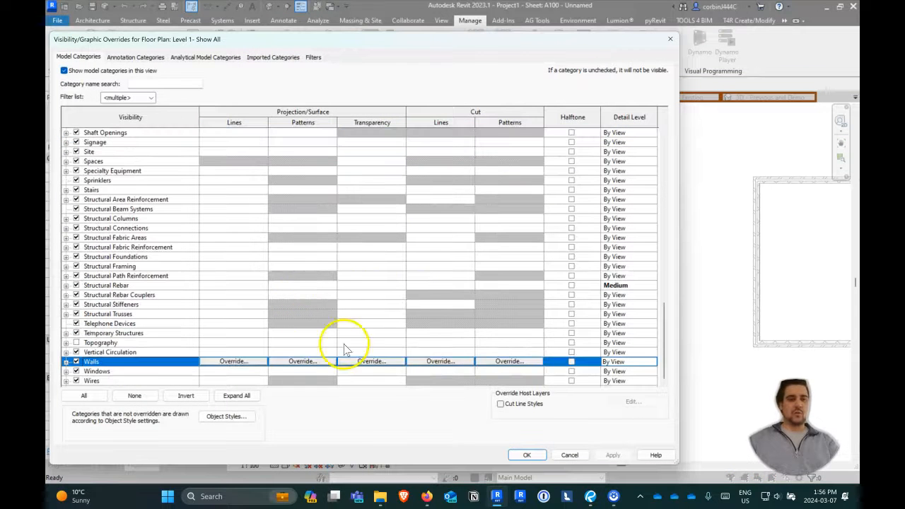
pyautogui.click(507, 363)
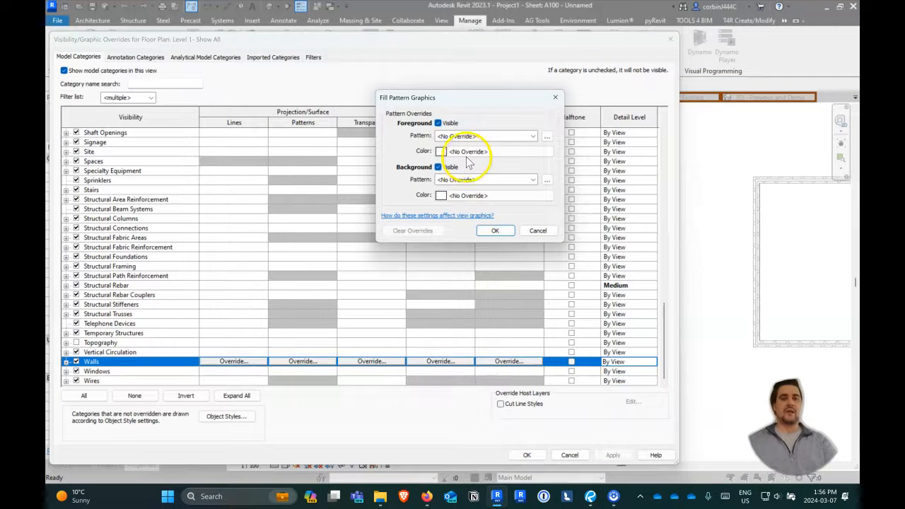
pyautogui.click(467, 136)
pyautogui.click(459, 155)
pyautogui.click(463, 150)
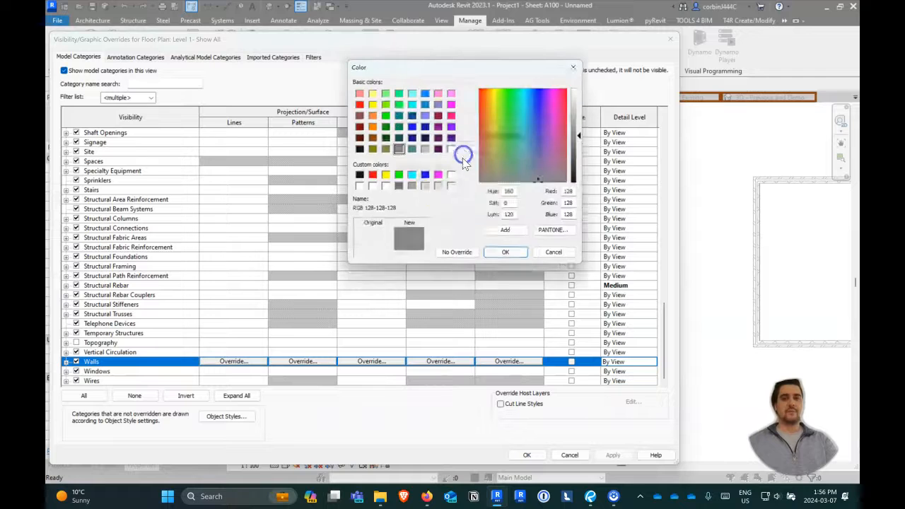
pyautogui.click(360, 179)
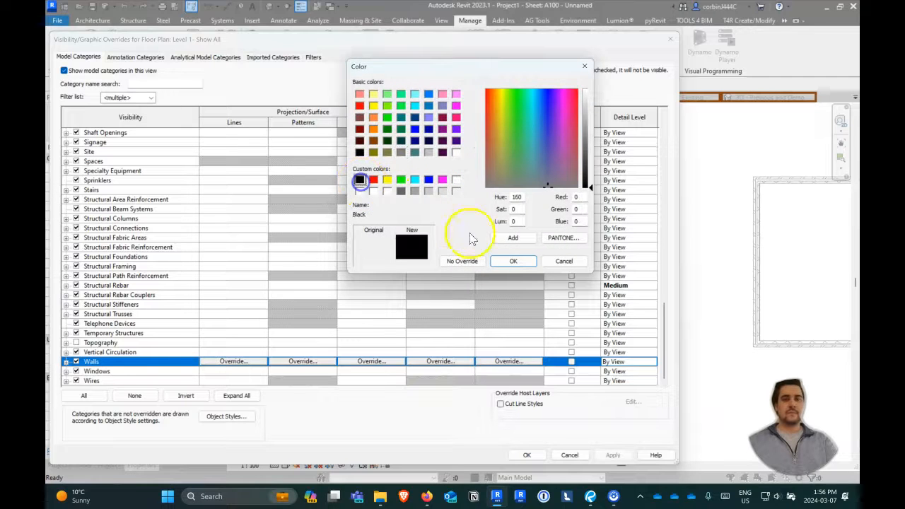
pyautogui.click(514, 261)
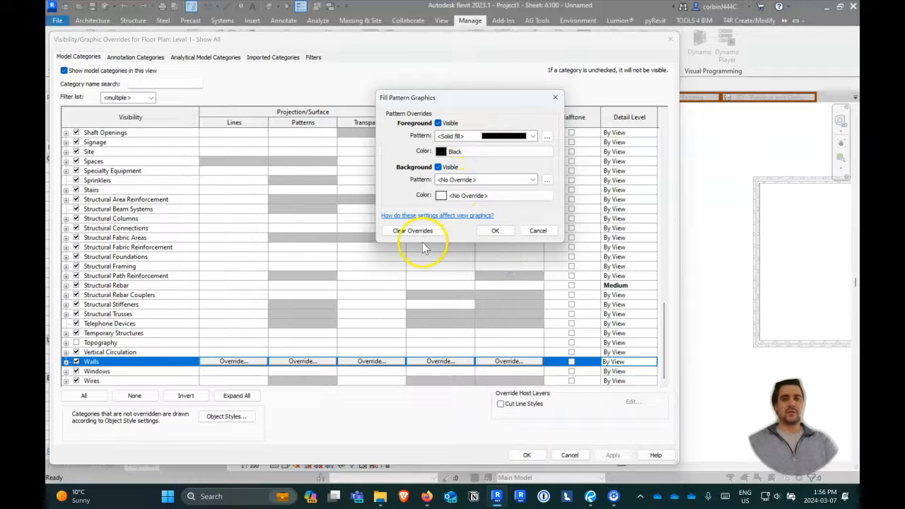
pyautogui.click(417, 231)
# Step: Give the Walls cut pattern a solid fill background in Black and apply the Show All plan's graphic overrides
pyautogui.click(481, 179)
pyautogui.click(481, 197)
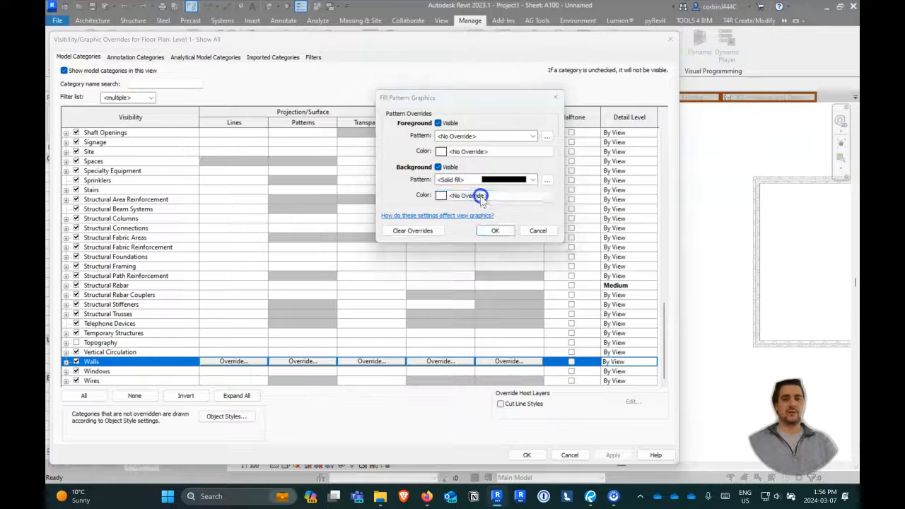
pyautogui.click(359, 152)
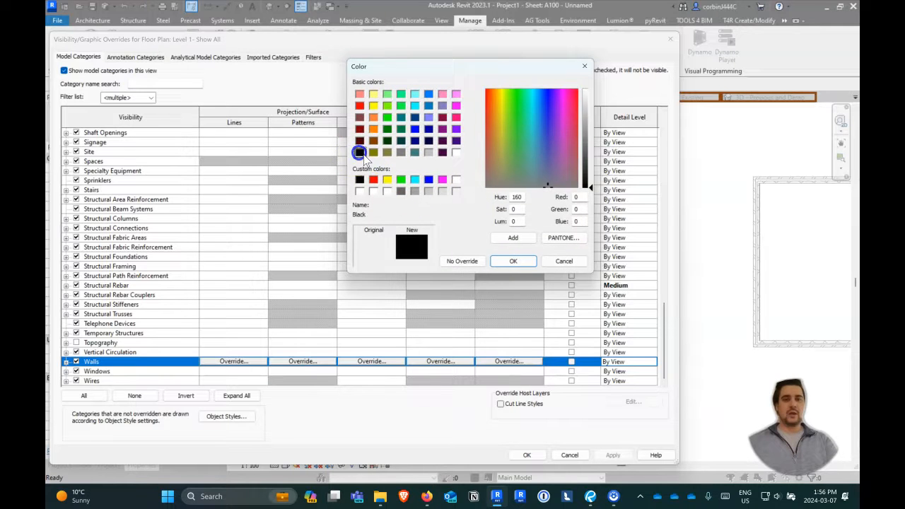
pyautogui.click(508, 262)
pyautogui.click(495, 231)
pyautogui.click(527, 455)
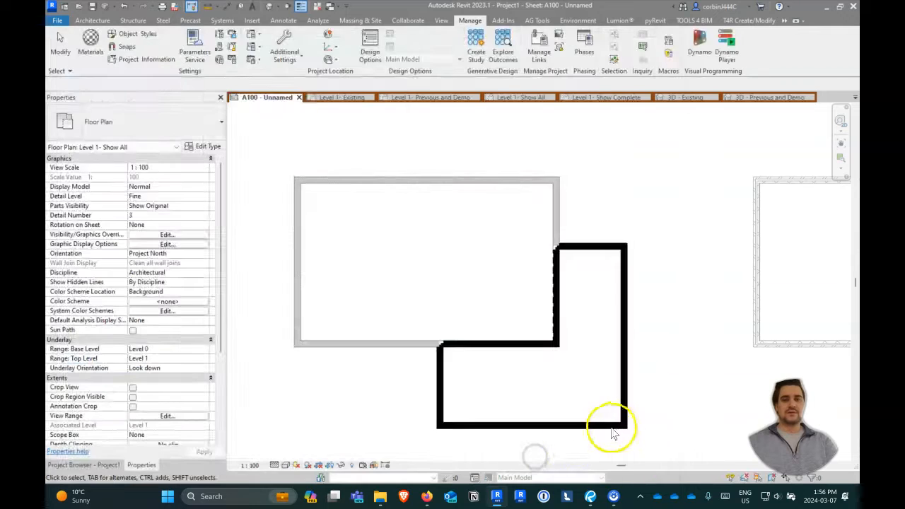
# Step: Compare the plans on the sheet, examining how the wall fill override affects the new and demolished walls in the Show All plan
pyautogui.scroll(-5, 537, 353)
pyautogui.scroll(4, 538, 364)
pyautogui.scroll(-5, 425, 333)
pyautogui.scroll(3, 505, 349)
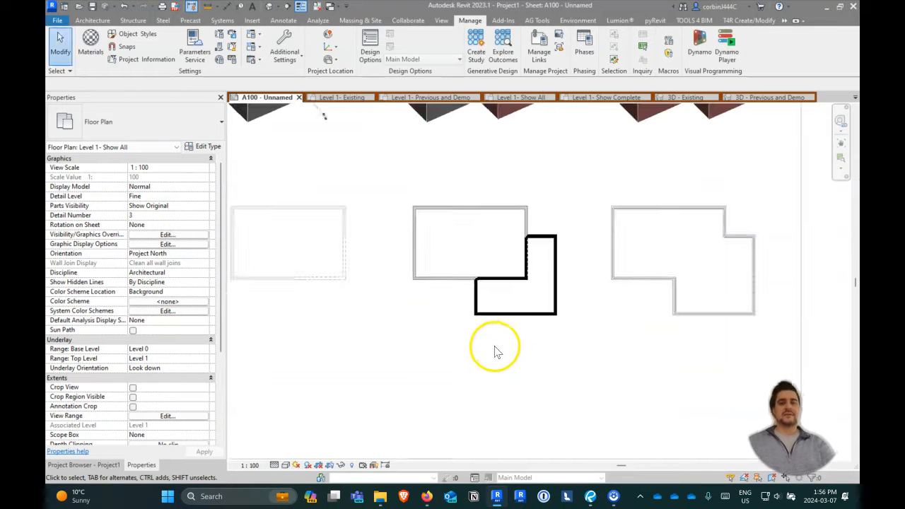
pyautogui.scroll(-3, 474, 325)
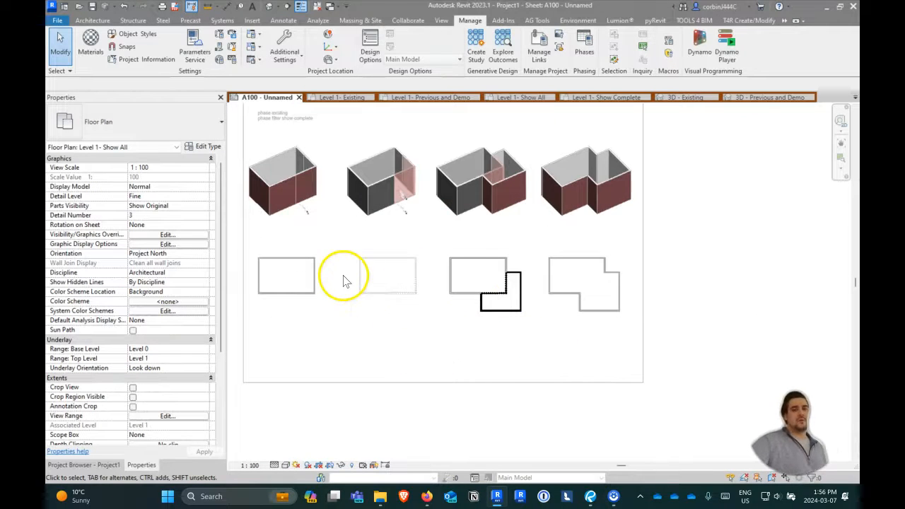
pyautogui.scroll(2, 424, 294)
pyautogui.scroll(3, 600, 252)
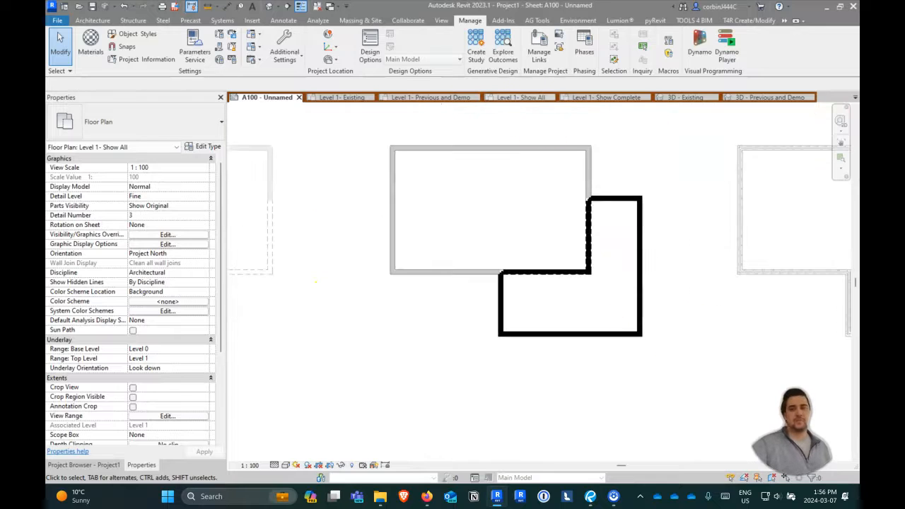
# Step: In the phasing graphic overrides, set the Demolished status's cut background pattern to a diagonal crosshatch
pyautogui.click(584, 43)
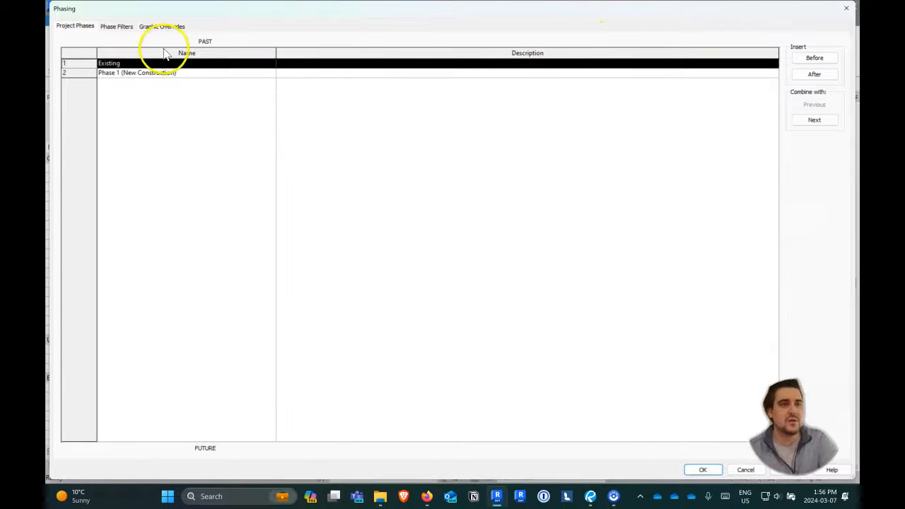
pyautogui.click(167, 28)
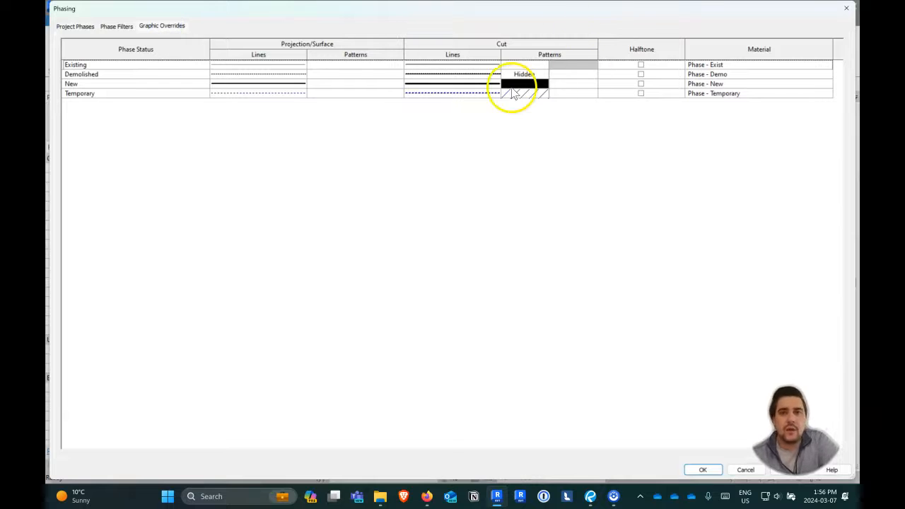
pyautogui.click(550, 74)
pyautogui.click(550, 74)
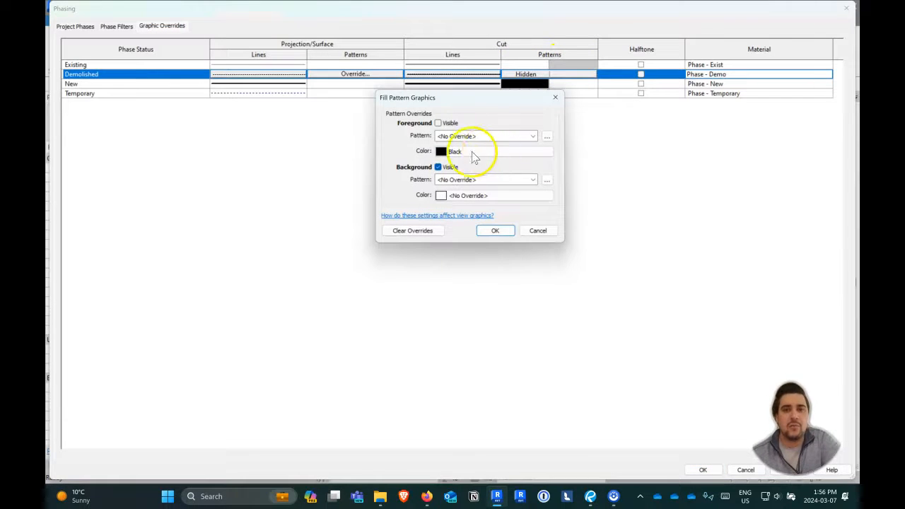
pyautogui.click(459, 181)
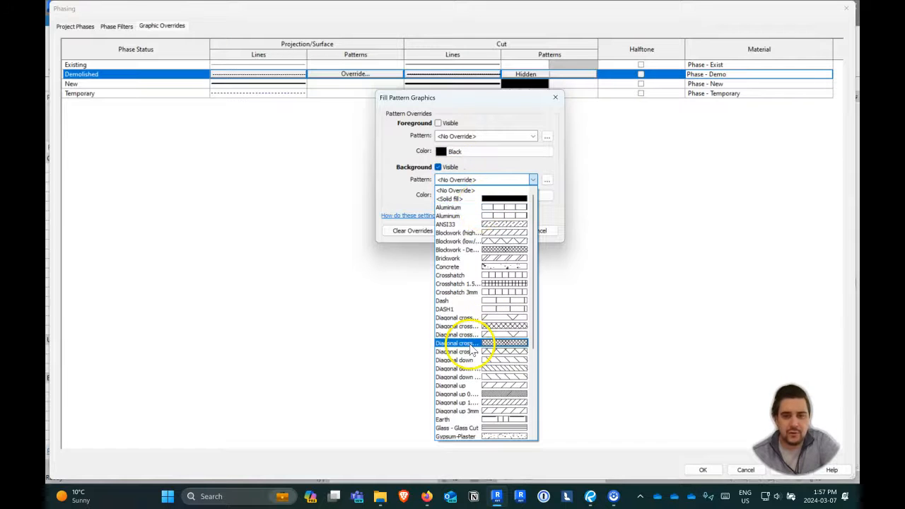
pyautogui.click(470, 336)
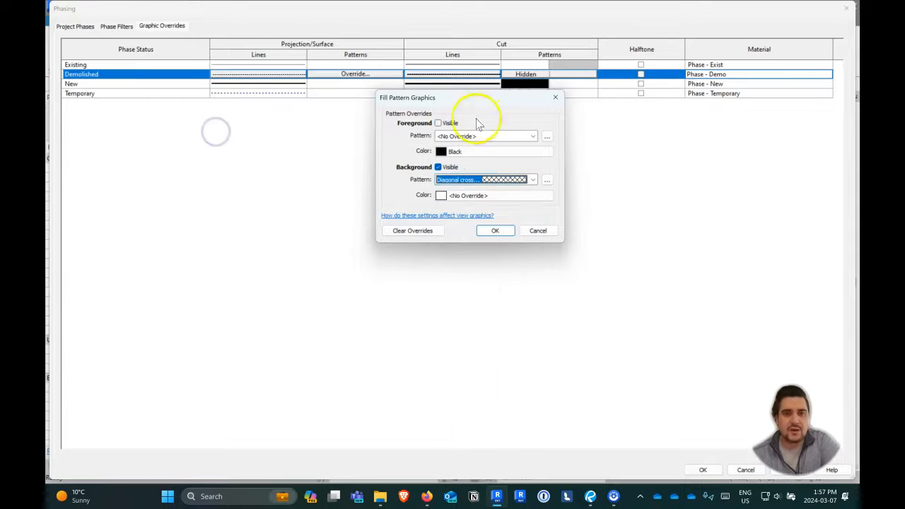
# Step: Color the Demolished cut background pattern light orange, RGB 255-202-149, and accept the fill pattern override
pyautogui.click(467, 195)
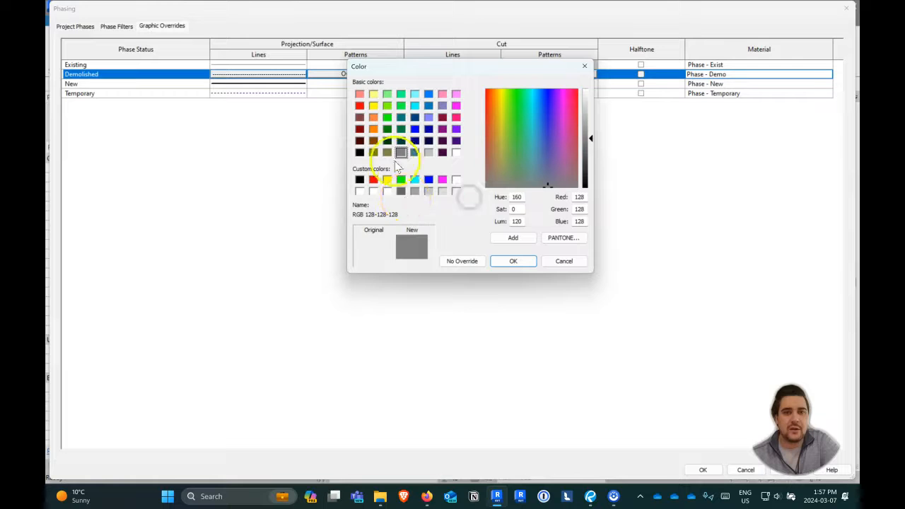
pyautogui.click(373, 117)
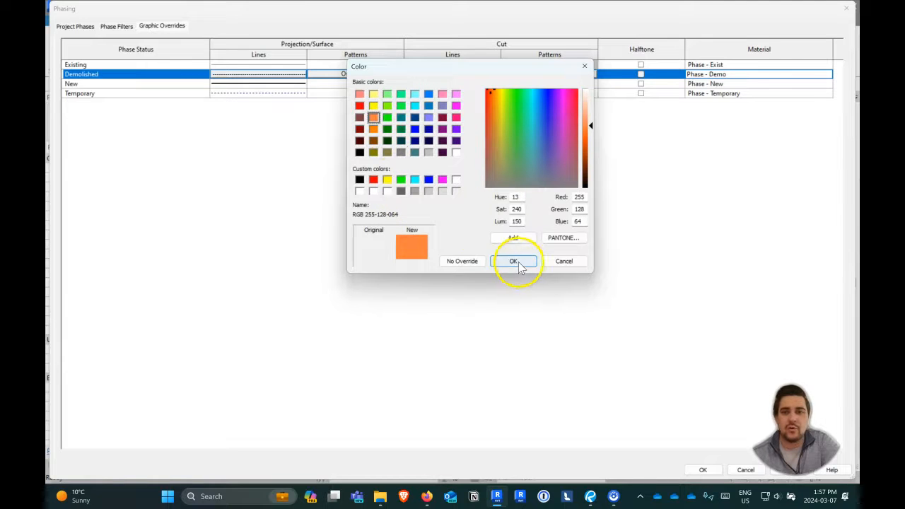
pyautogui.click(374, 128)
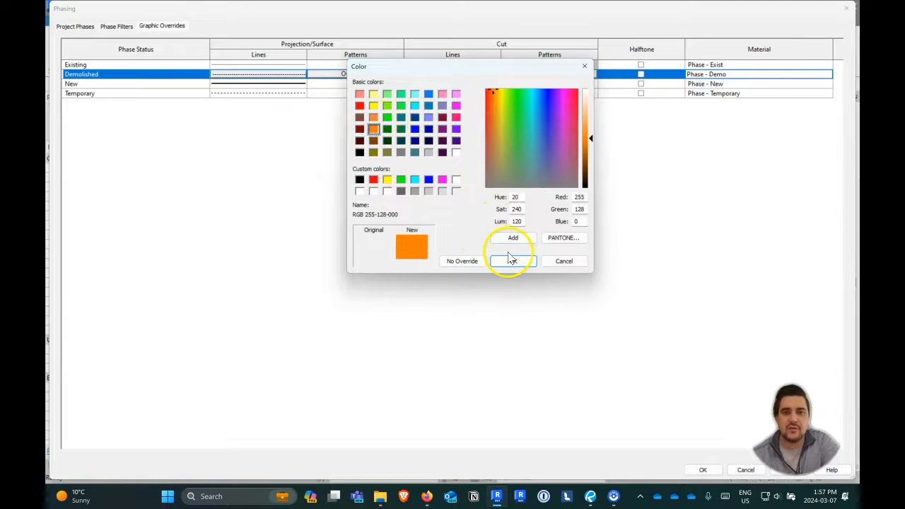
pyautogui.moveTo(590, 113); pyautogui.dragTo(589, 106)
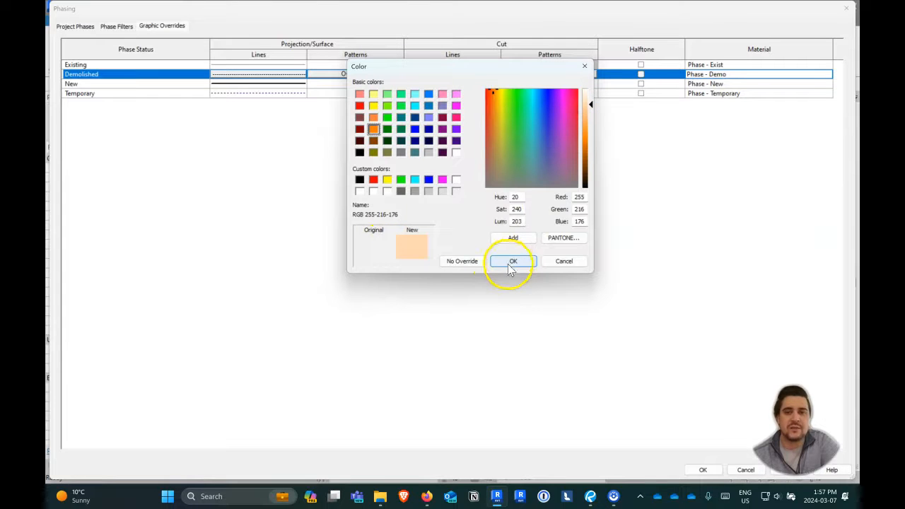
pyautogui.click(589, 111)
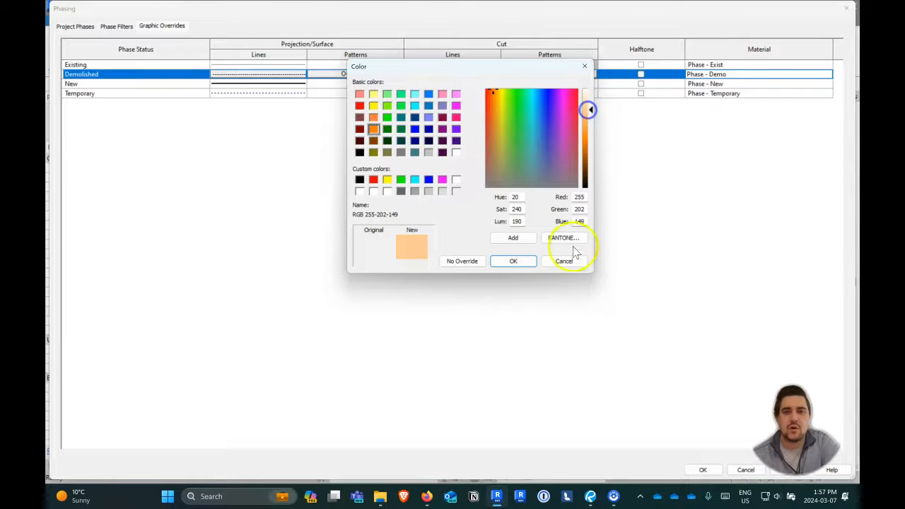
pyautogui.click(514, 261)
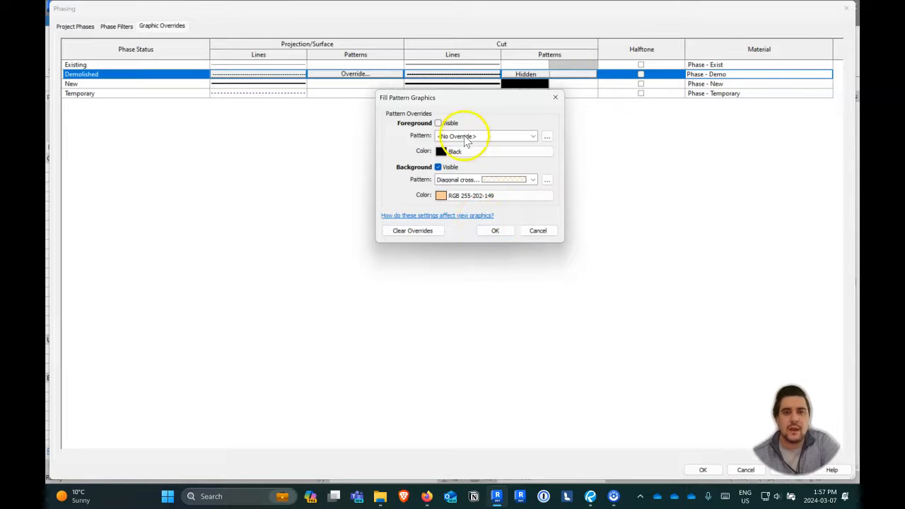
pyautogui.click(503, 234)
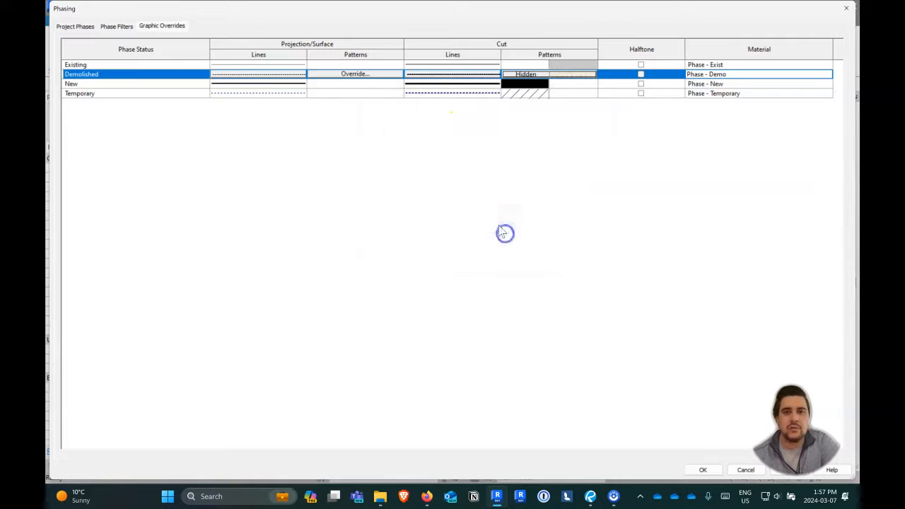
# Step: Set the Demolished cut lines to orange RGB 255-170-085 with line weight 5
pyautogui.click(459, 76)
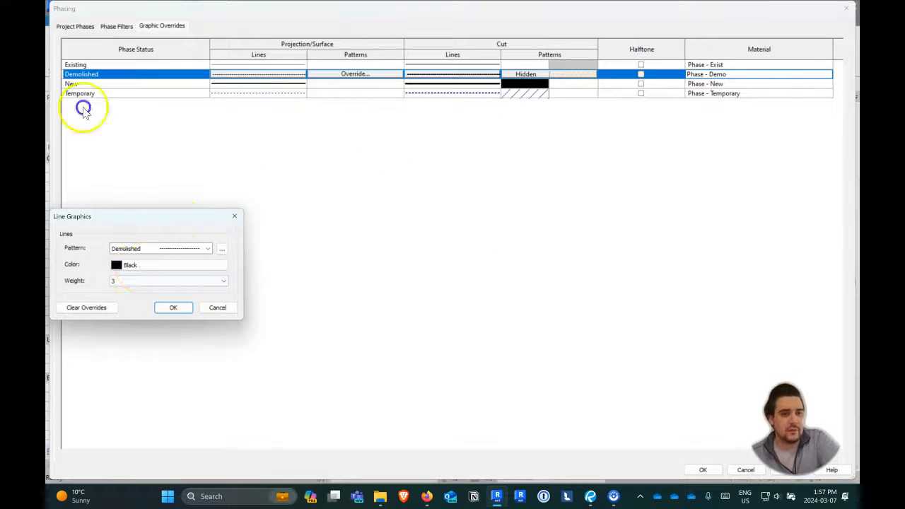
pyautogui.click(134, 265)
pyautogui.click(75, 216)
pyautogui.click(76, 227)
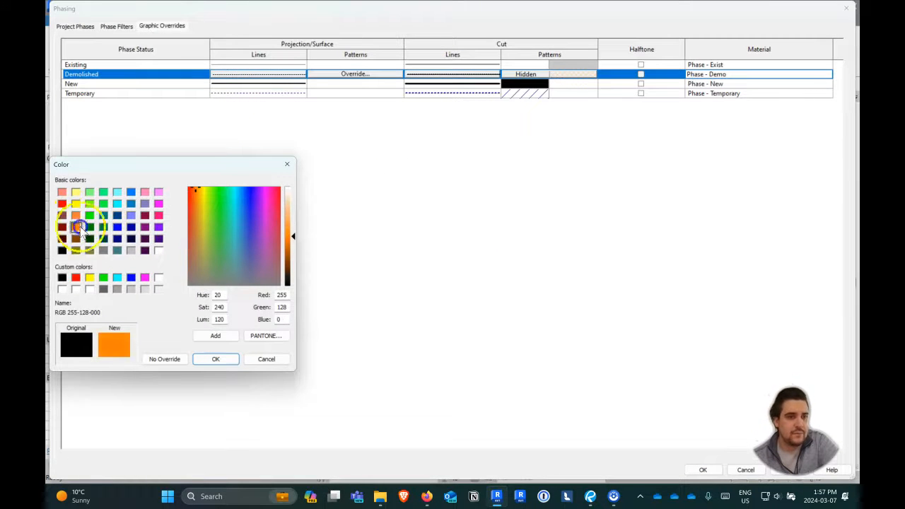
pyautogui.click(289, 220)
pyautogui.click(216, 359)
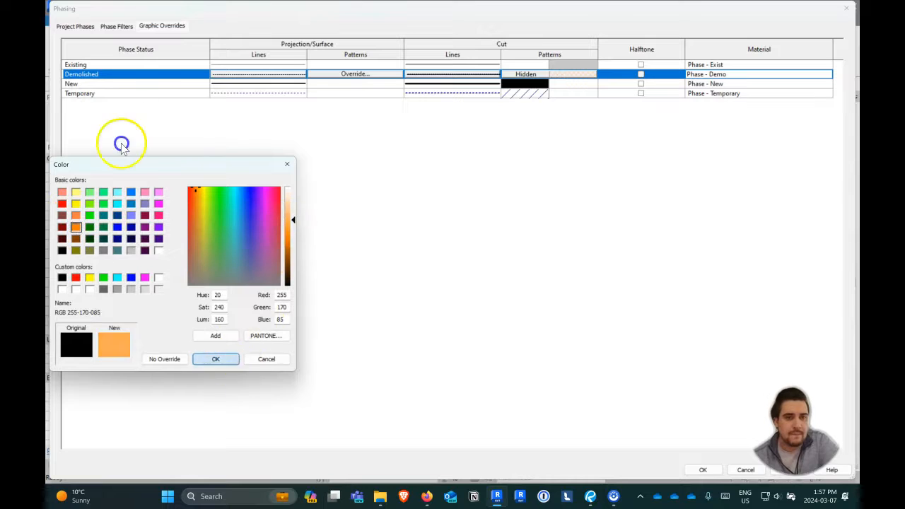
pyautogui.click(162, 280)
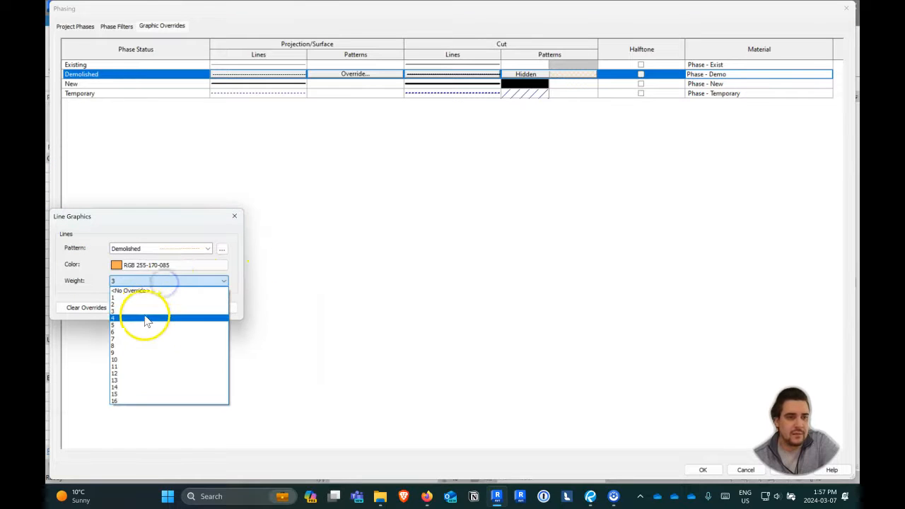
pyautogui.click(148, 327)
pyautogui.click(174, 307)
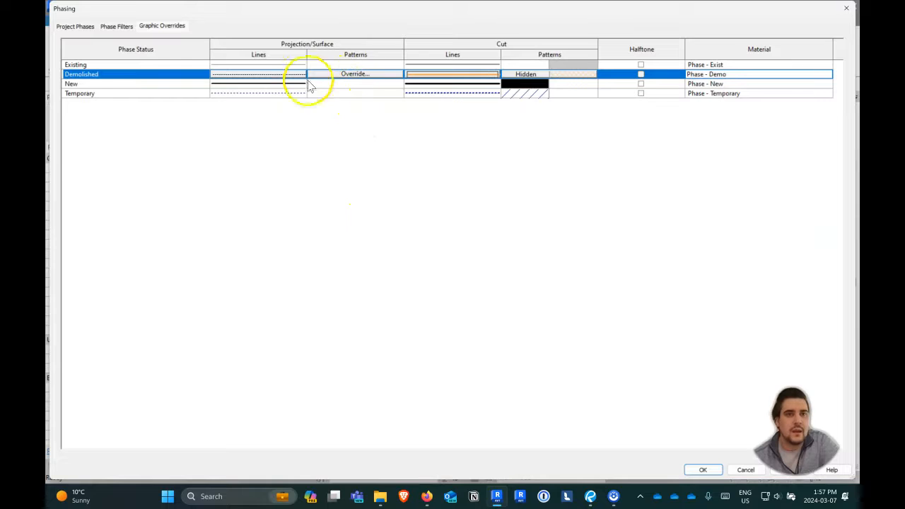
# Step: Set the Demolished projection/surface lines' color to orange RGB 255-172-089
pyautogui.click(271, 77)
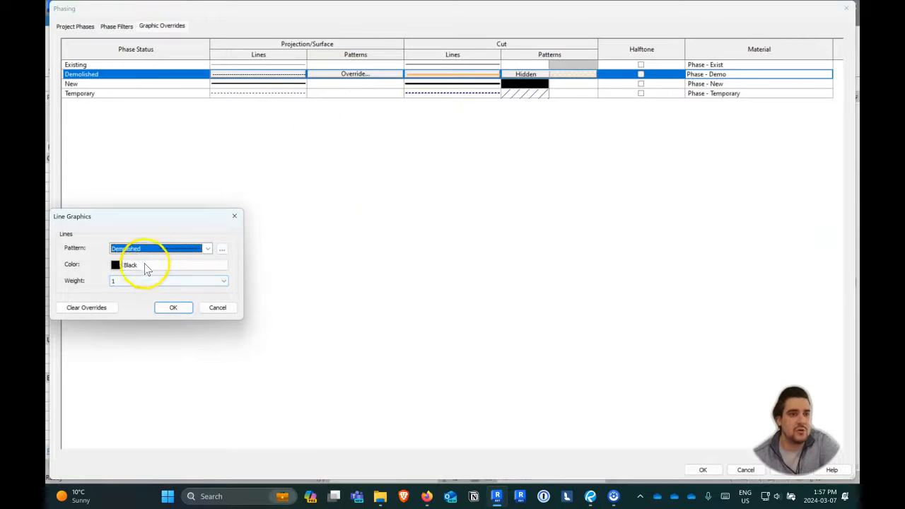
pyautogui.click(145, 266)
pyautogui.click(75, 226)
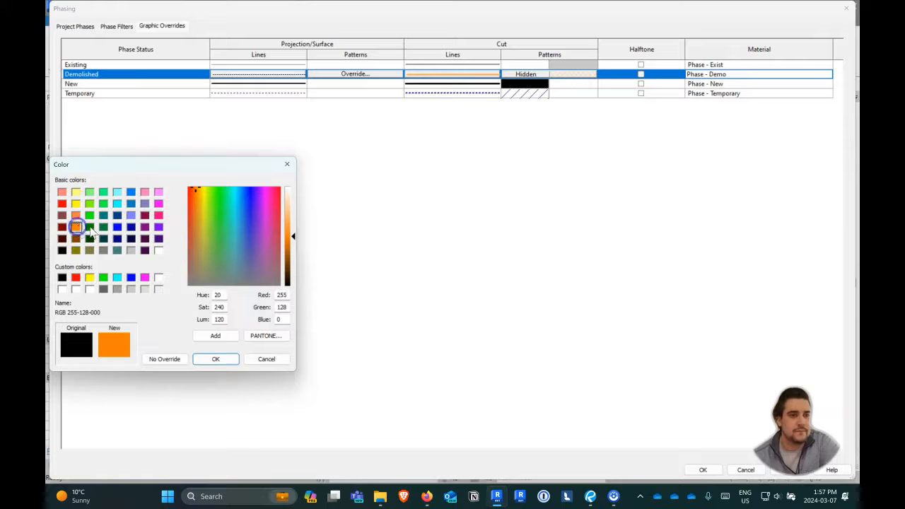
pyautogui.click(223, 358)
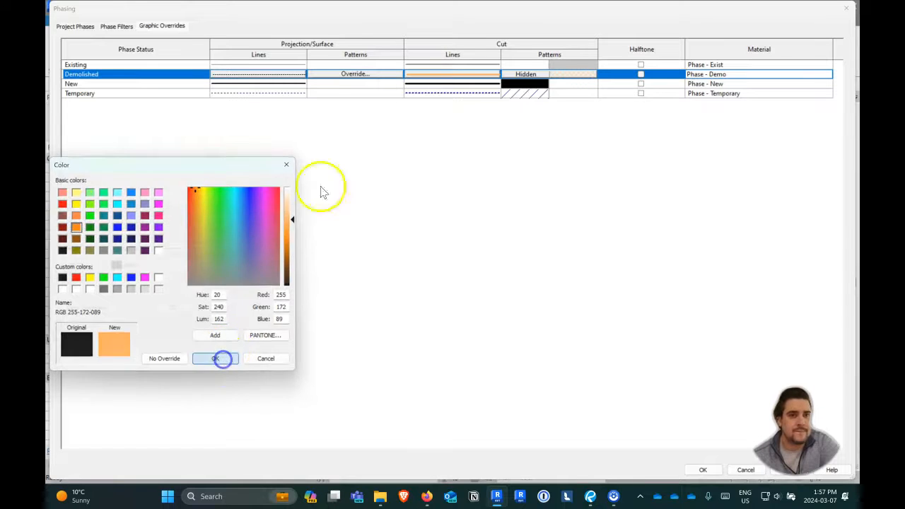
pyautogui.click(173, 306)
# Step: Give the Demolished projection/surface background pattern a diagonal crosshatch in orange RGB 255-188-121
pyautogui.click(347, 74)
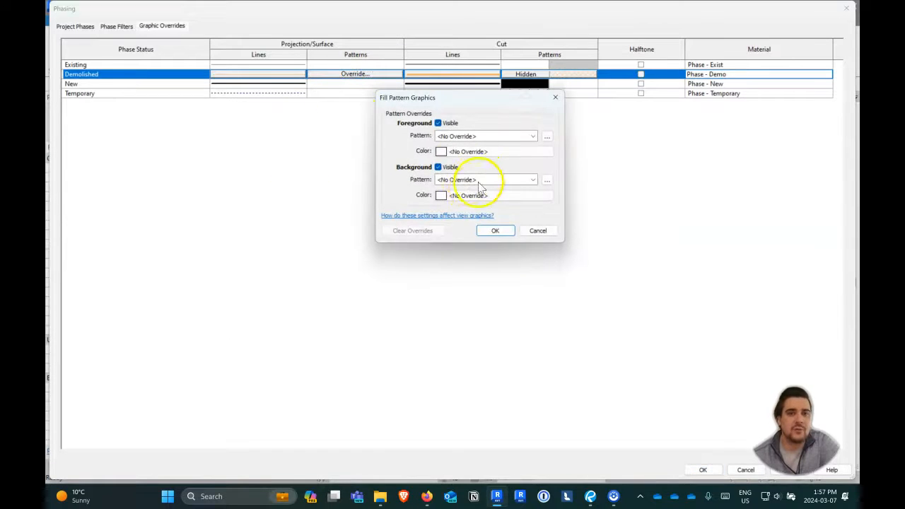
pyautogui.click(471, 198)
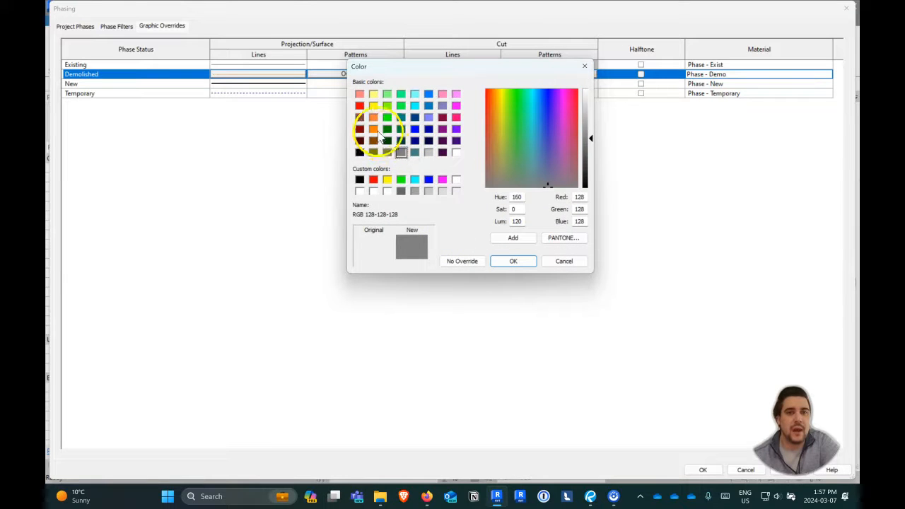
pyautogui.click(373, 128)
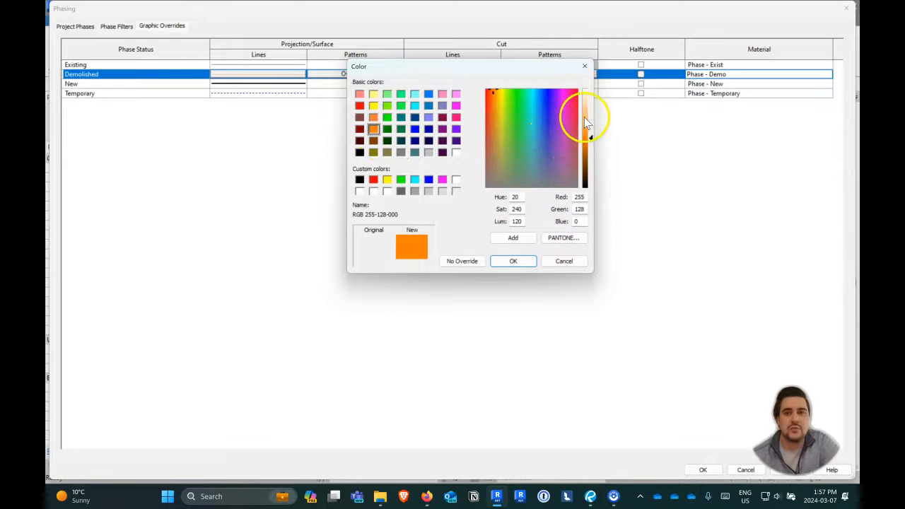
pyautogui.click(585, 115)
pyautogui.click(514, 260)
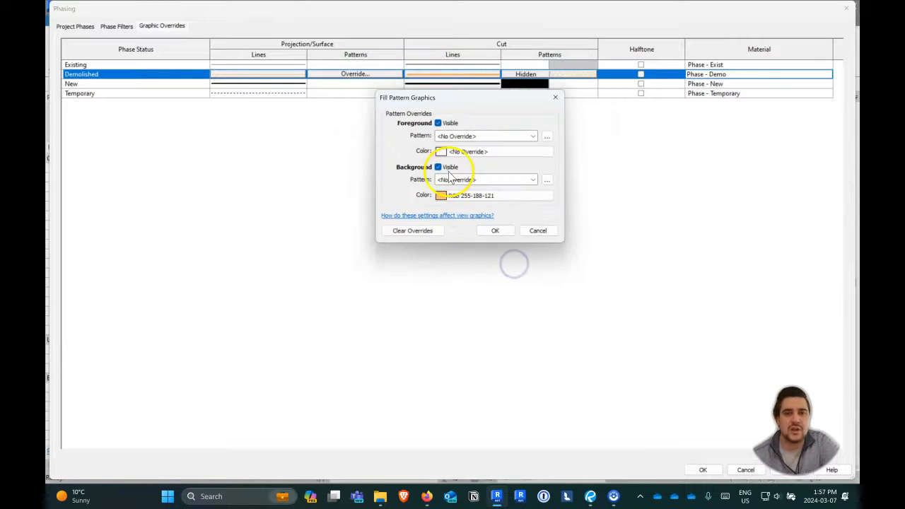
pyautogui.click(486, 180)
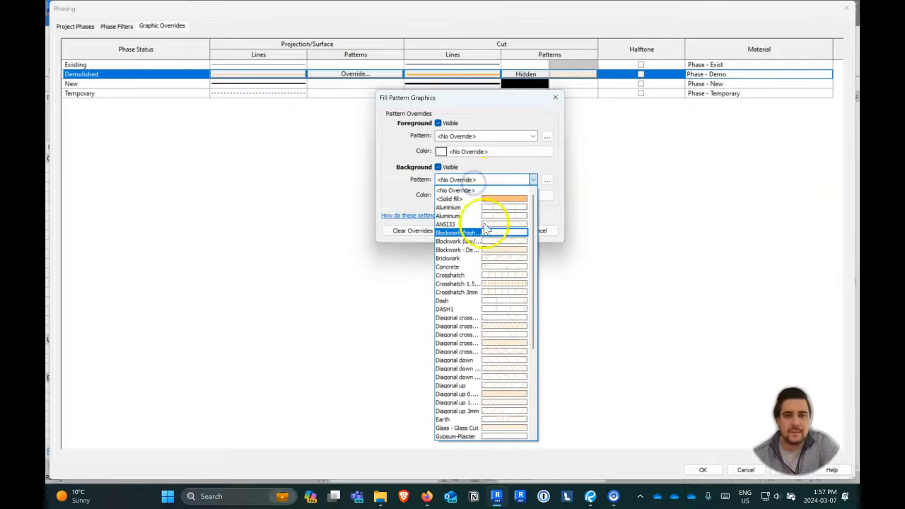
pyautogui.click(476, 318)
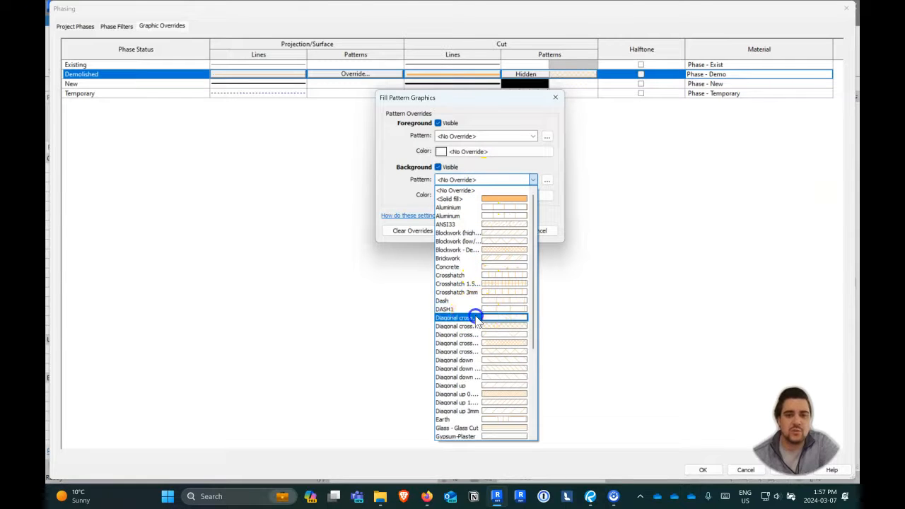
pyautogui.click(487, 180)
pyautogui.click(486, 180)
pyautogui.click(495, 230)
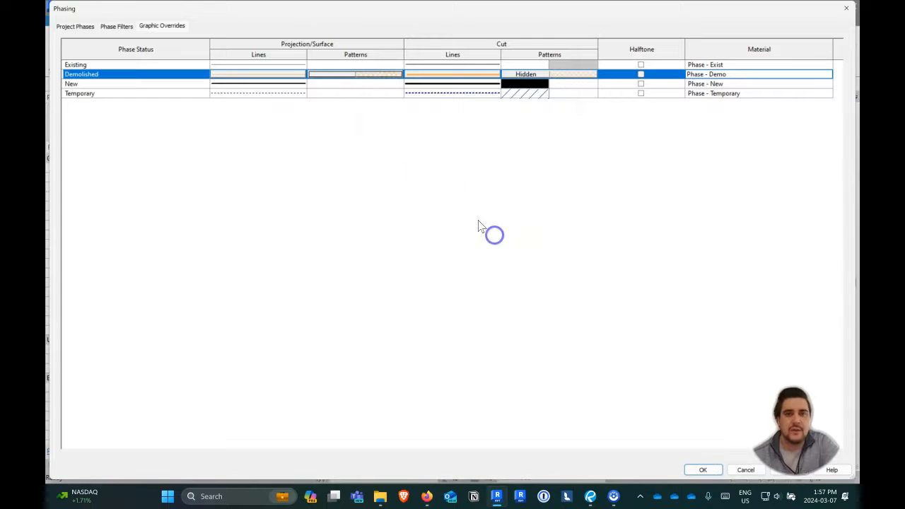
# Step: Turn off the foreground pattern's visibility in the Demolished projection/surface override and apply the phasing settings
pyautogui.click(335, 75)
pyautogui.click(330, 77)
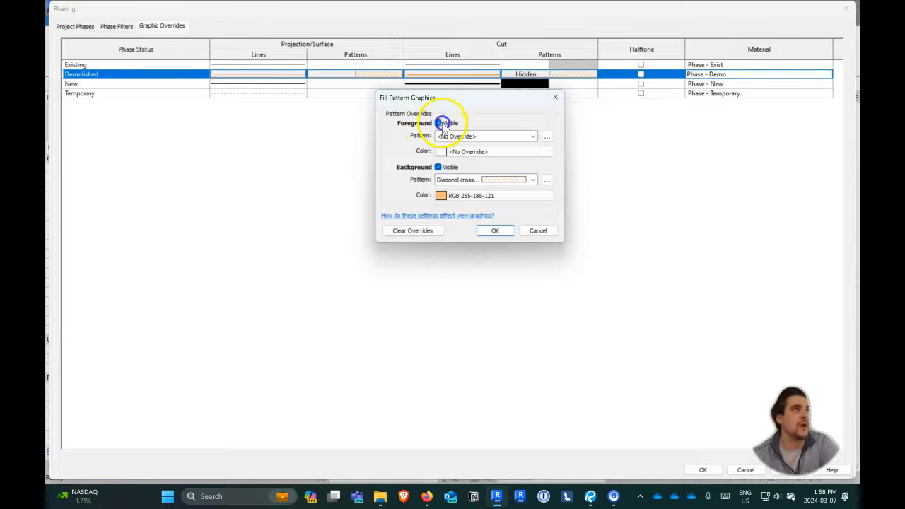
pyautogui.click(507, 234)
pyautogui.click(700, 470)
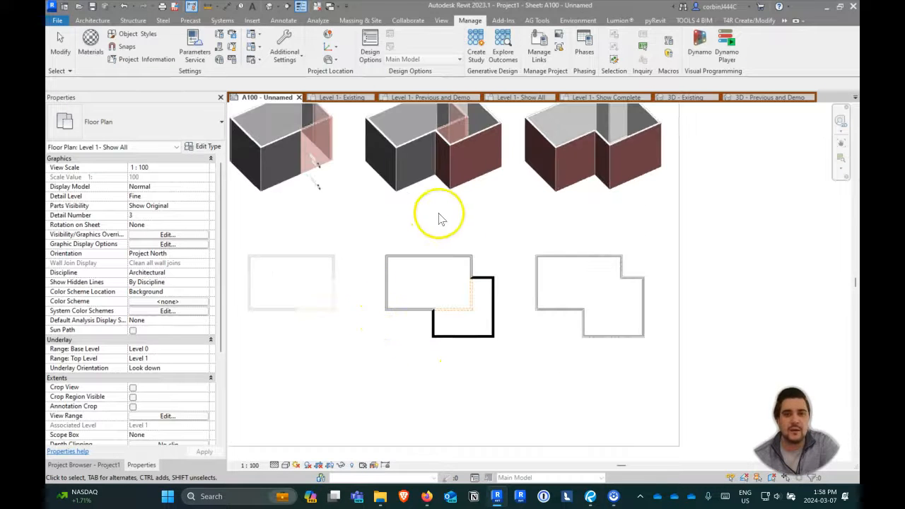
# Step: Examine the walls in the sheet's plans and 3D views with the new Demolished overrides, and deactivate the Show All plan's viewport
pyautogui.scroll(1, 430, 252)
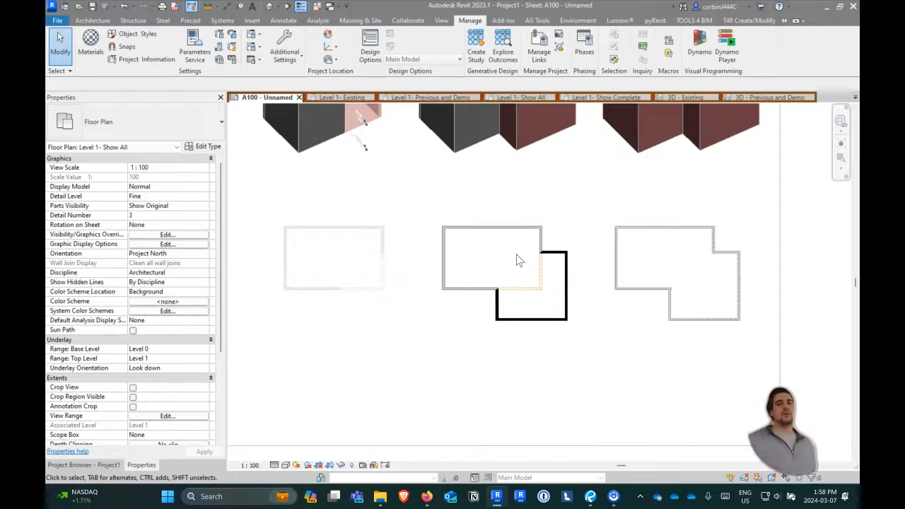
pyautogui.click(566, 312)
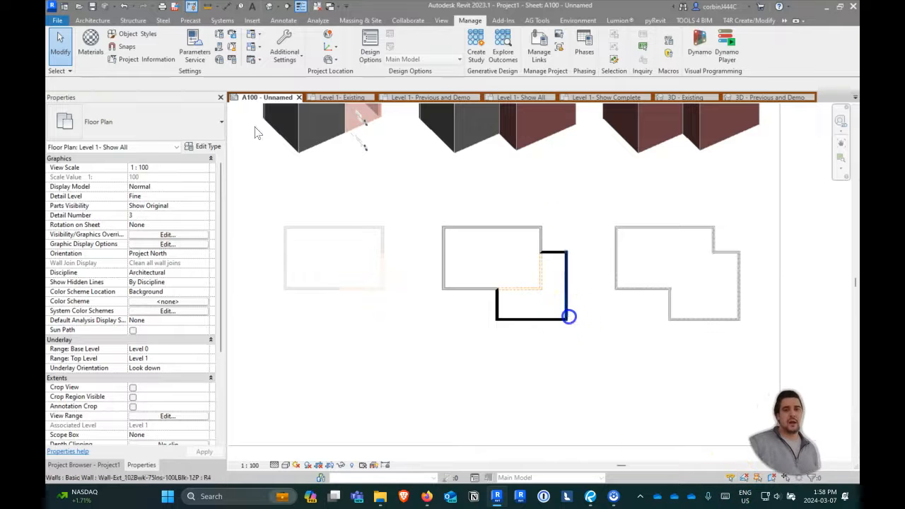
pyautogui.scroll(-3, 523, 336)
pyautogui.scroll(3, 396, 242)
pyautogui.press('Escape')
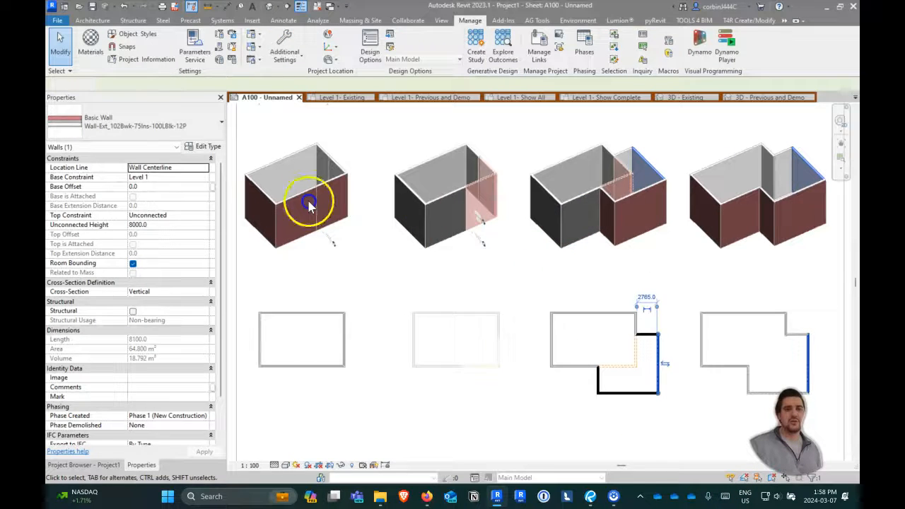
pyautogui.click(316, 205)
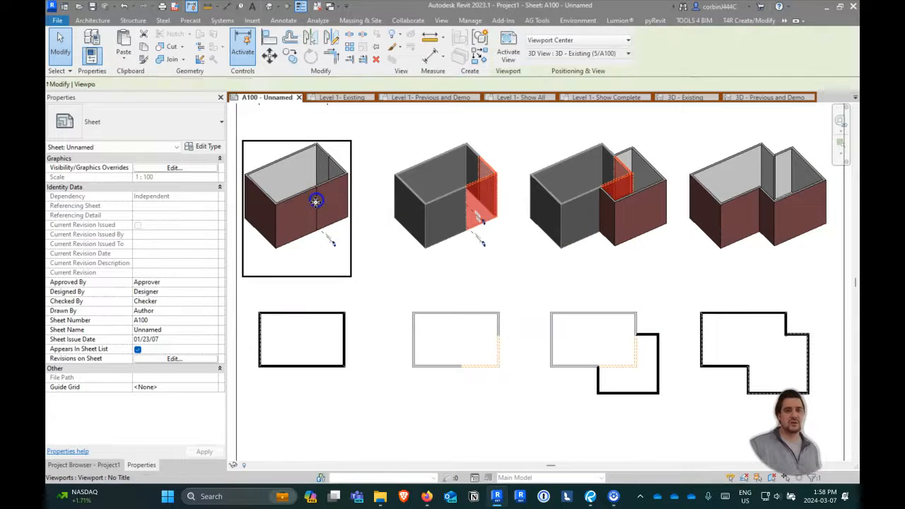
pyautogui.keyDown('ctrl'); pyautogui.click(461, 213); pyautogui.keyUp('ctrl')
pyautogui.keyDown('ctrl'); pyautogui.click(561, 167); pyautogui.keyUp('ctrl')
pyautogui.keyDown('ctrl'); pyautogui.click(726, 162); pyautogui.keyUp('ctrl')
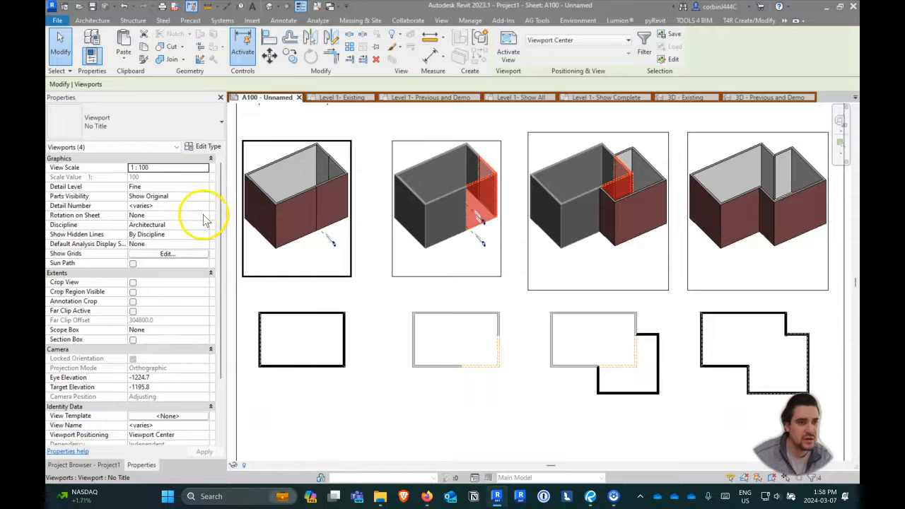
pyautogui.scroll(-3, 206, 297)
pyautogui.click(297, 213)
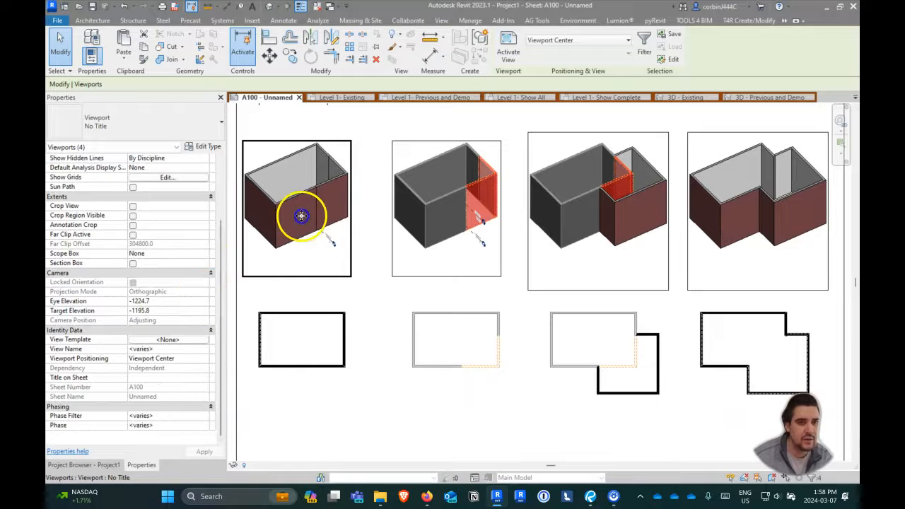
pyautogui.scroll(3, 188, 244)
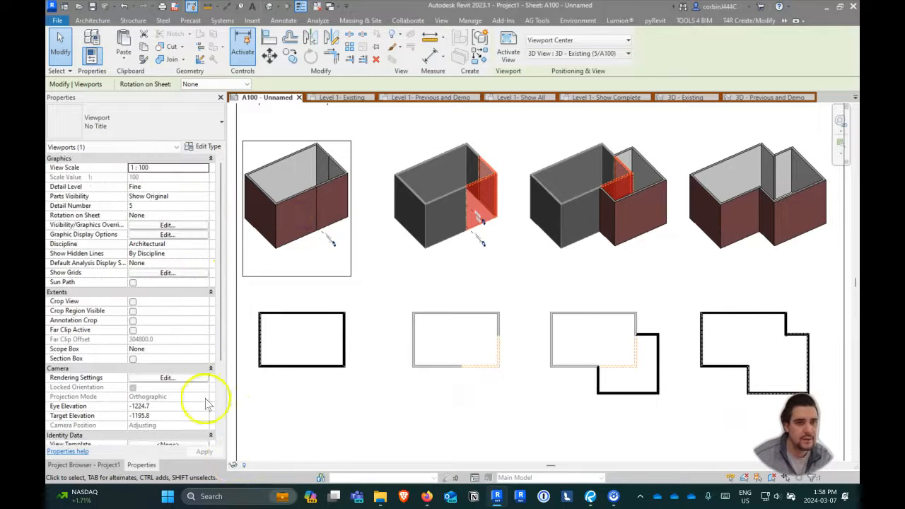
pyautogui.doubleClick(283, 196)
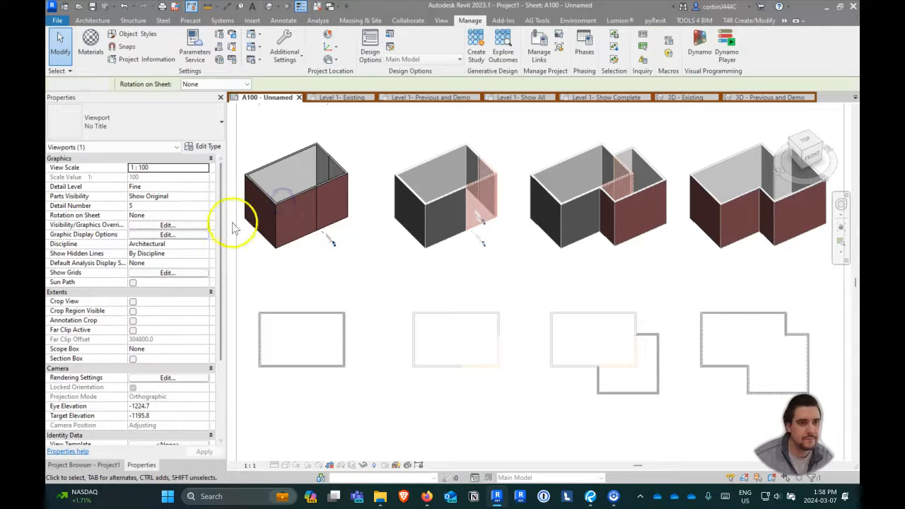
pyautogui.rightClick(324, 263)
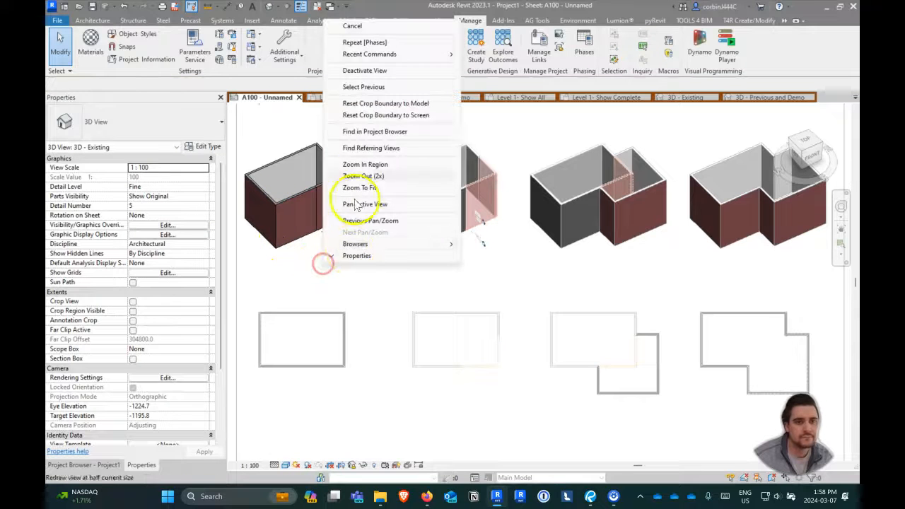
pyautogui.click(369, 71)
pyautogui.click(315, 177)
pyautogui.keyDown('ctrl'); pyautogui.click(432, 173); pyautogui.keyUp('ctrl')
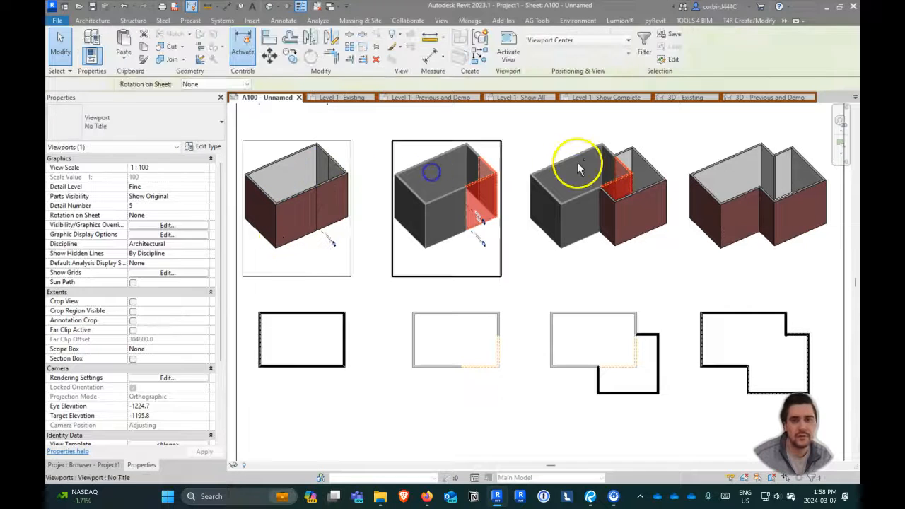
pyautogui.keyDown('ctrl'); pyautogui.click(577, 164); pyautogui.keyUp('ctrl')
pyautogui.keyDown('ctrl'); pyautogui.click(743, 164); pyautogui.keyUp('ctrl')
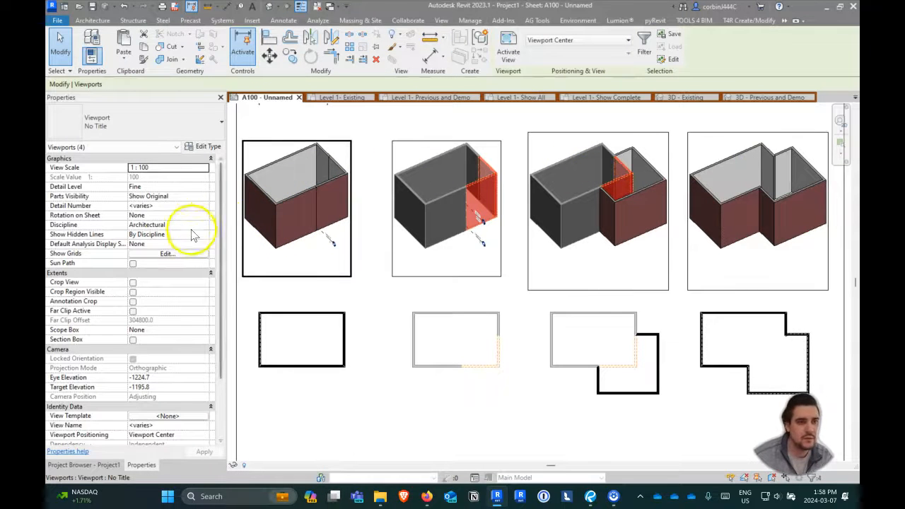
# Step: Set the visual style of the Existing and the Previous and Demo 3D views on the sheet to Hidden Line
pyautogui.doubleClick(289, 201)
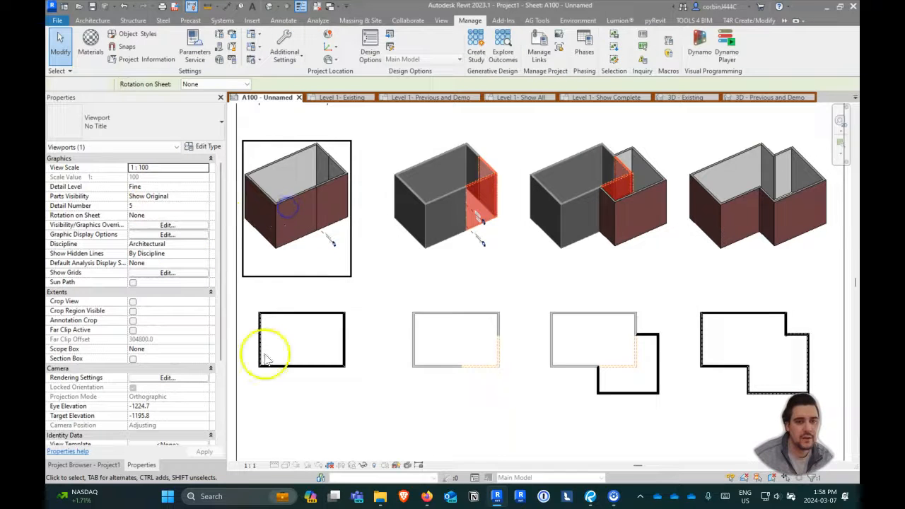
pyautogui.click(286, 464)
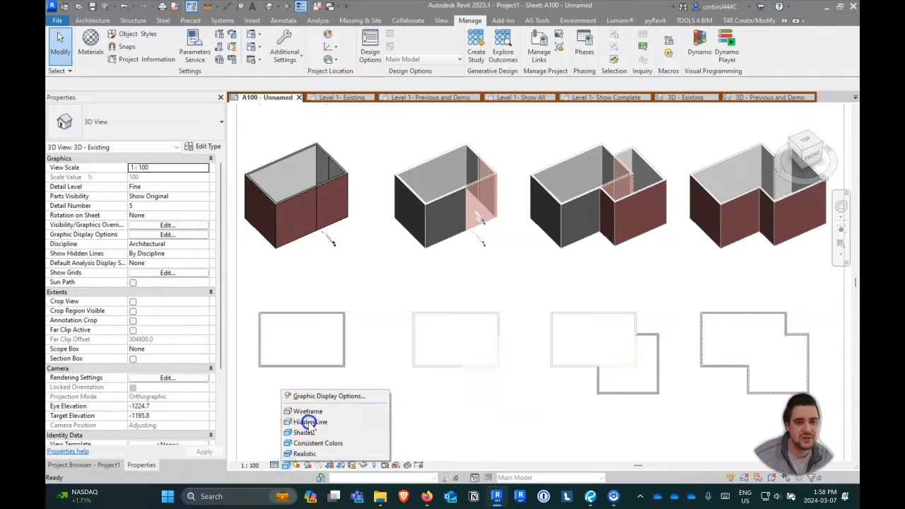
pyautogui.click(309, 423)
pyautogui.doubleClick(448, 202)
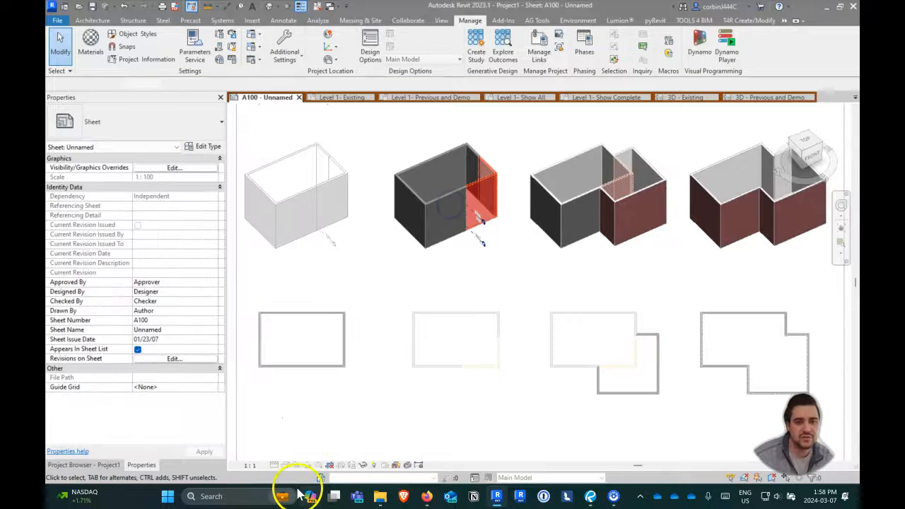
pyautogui.click(286, 465)
pyautogui.click(309, 422)
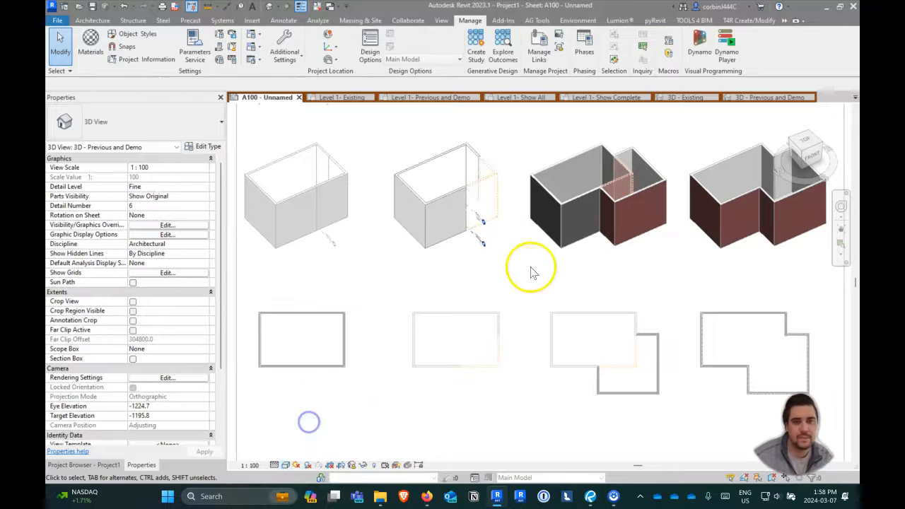
# Step: Activate the Show All 3D viewport and set its visual style to Hidden Line
pyautogui.doubleClick(531, 269)
pyautogui.scroll(-3, 352, 271)
pyautogui.scroll(3, 509, 252)
pyautogui.doubleClick(415, 243)
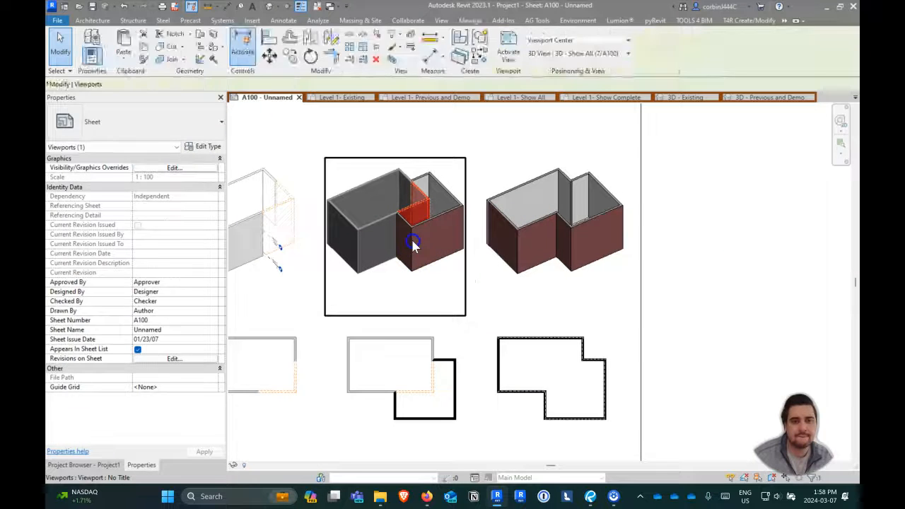
pyautogui.click(286, 465)
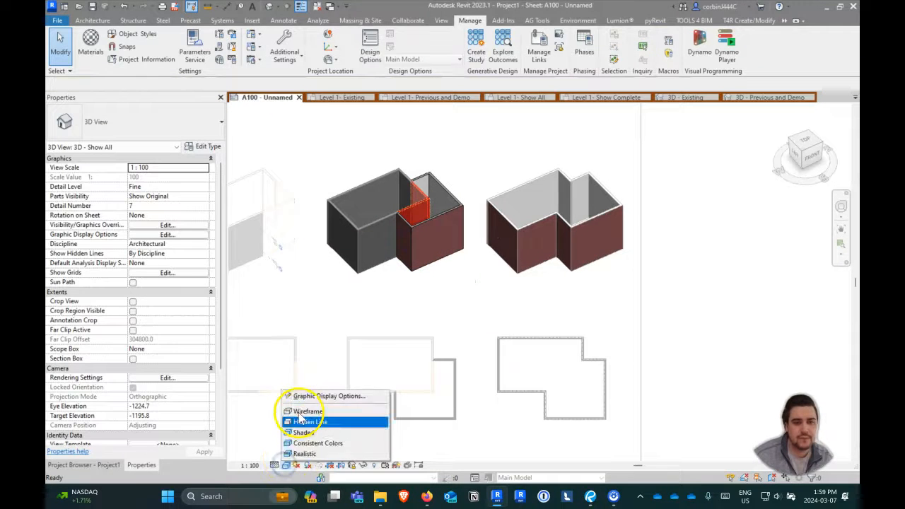
pyautogui.click(300, 422)
# Step: Activate the Show Complete 3D viewport and set its visual style to Hidden Line
pyautogui.doubleClick(535, 253)
pyautogui.doubleClick(532, 256)
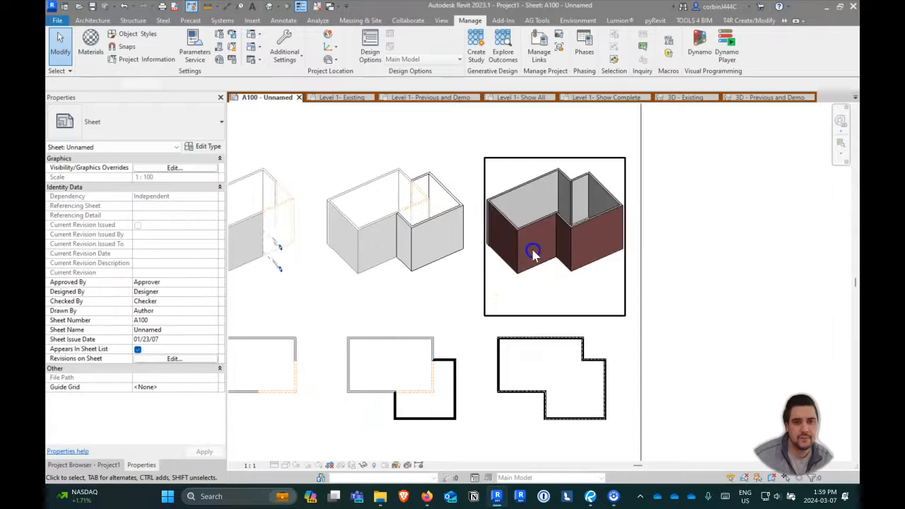
pyautogui.click(286, 465)
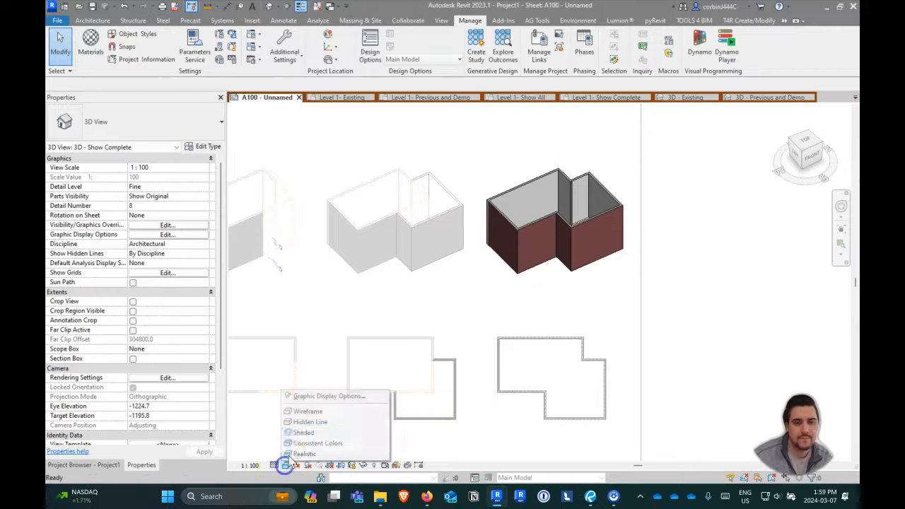
pyautogui.click(301, 422)
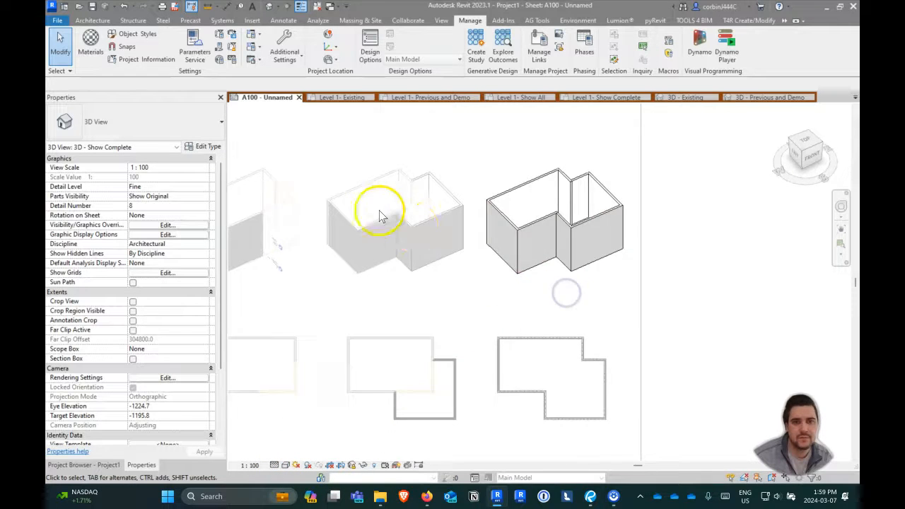
# Step: Deactivate the Show Complete viewport and examine the demolished walls' crosshatch in the Show All 3D view
pyautogui.scroll(5, 382, 199)
pyautogui.doubleClick(253, 158)
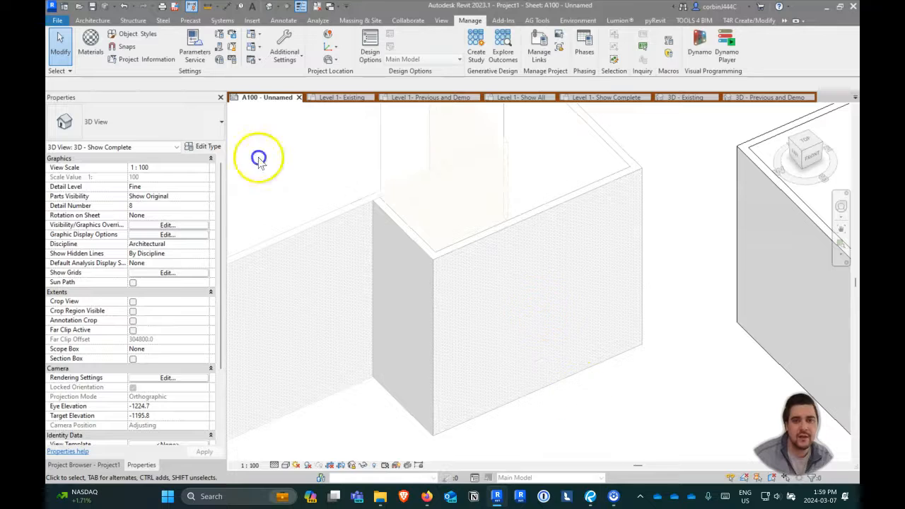
pyautogui.scroll(3, 398, 131)
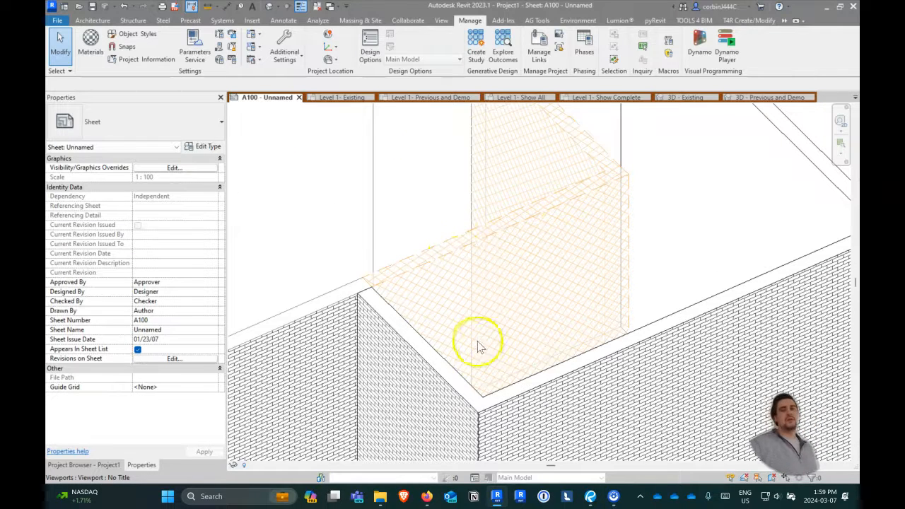
pyautogui.scroll(-2, 542, 274)
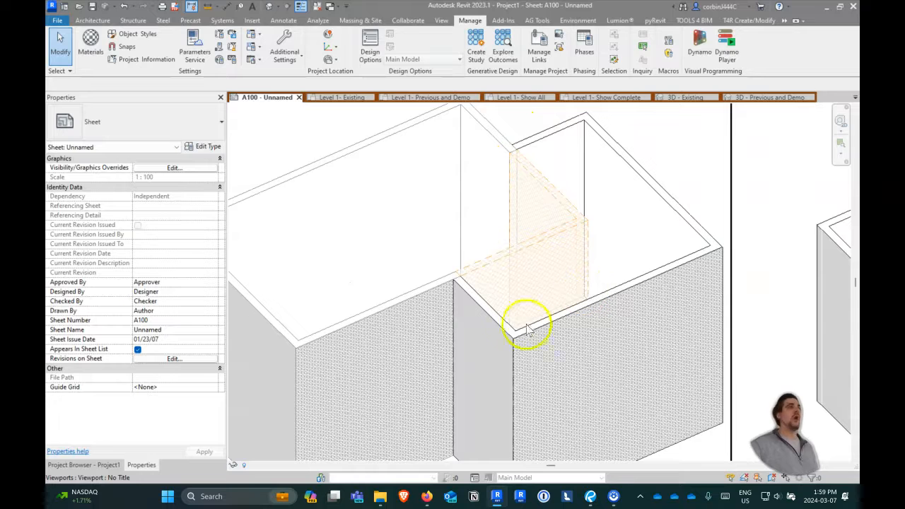
pyautogui.scroll(-4, 558, 341)
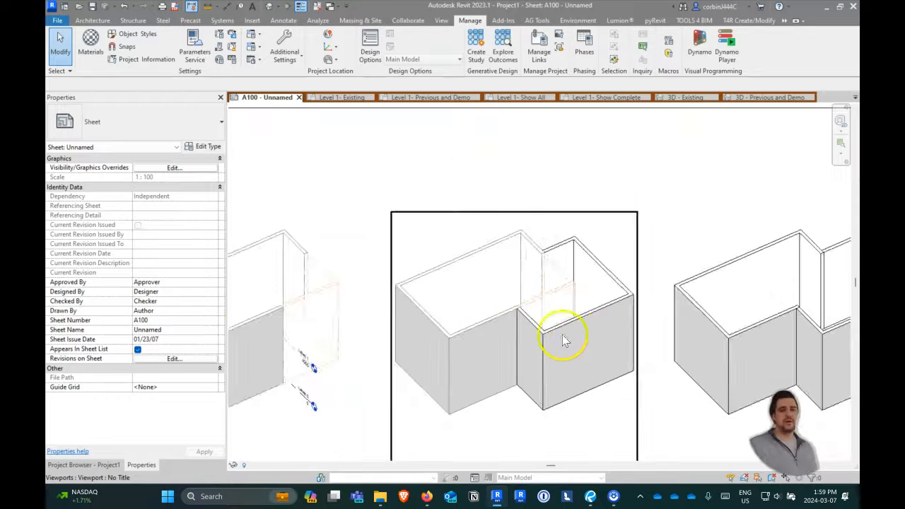
# Step: Open the East elevation view and bring the walls into view
pyautogui.click(101, 465)
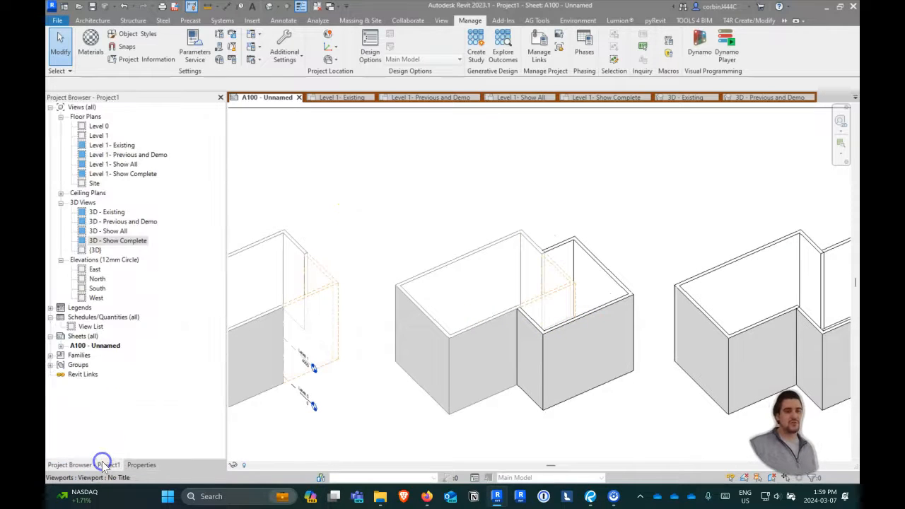
pyautogui.doubleClick(94, 270)
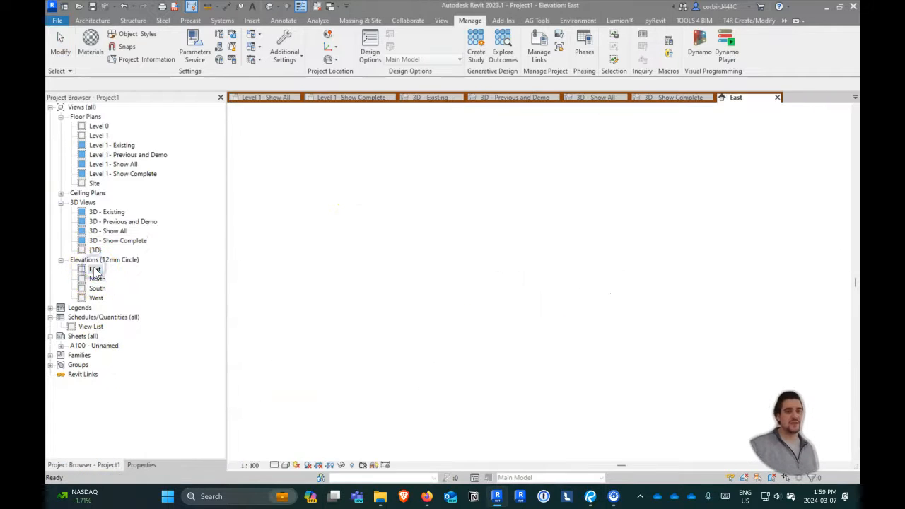
pyautogui.scroll(-2, 460, 263)
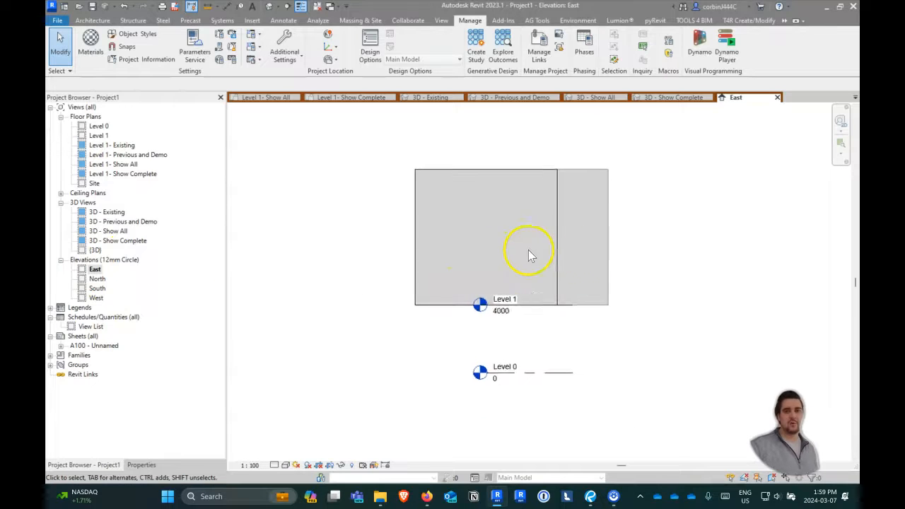
pyautogui.scroll(1, 587, 252)
# Step: Set the East elevation's phase filter to Show Previous + Demo
pyautogui.click(142, 465)
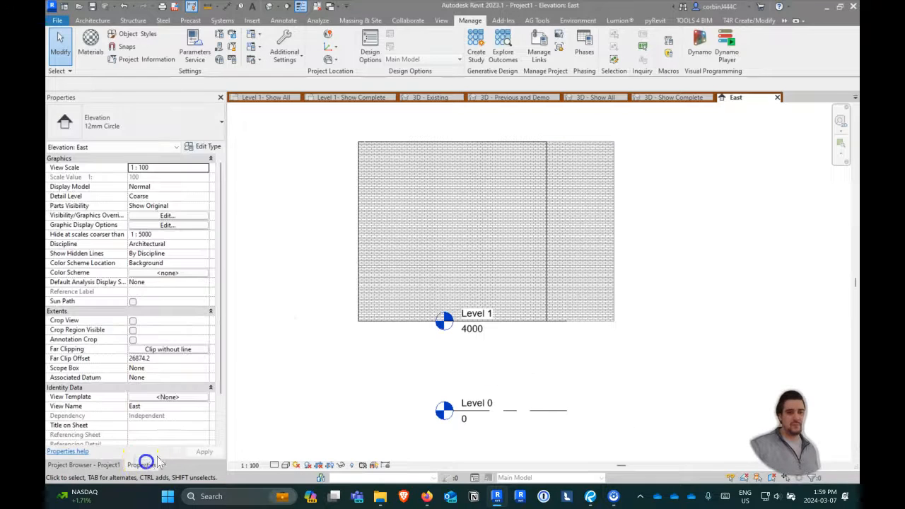
pyautogui.click(204, 427)
pyautogui.click(204, 426)
pyautogui.click(204, 416)
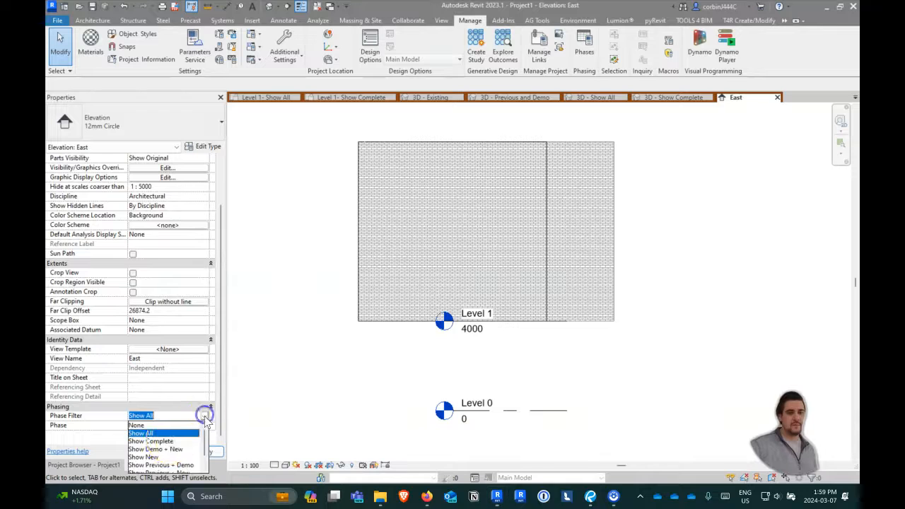
pyautogui.click(167, 464)
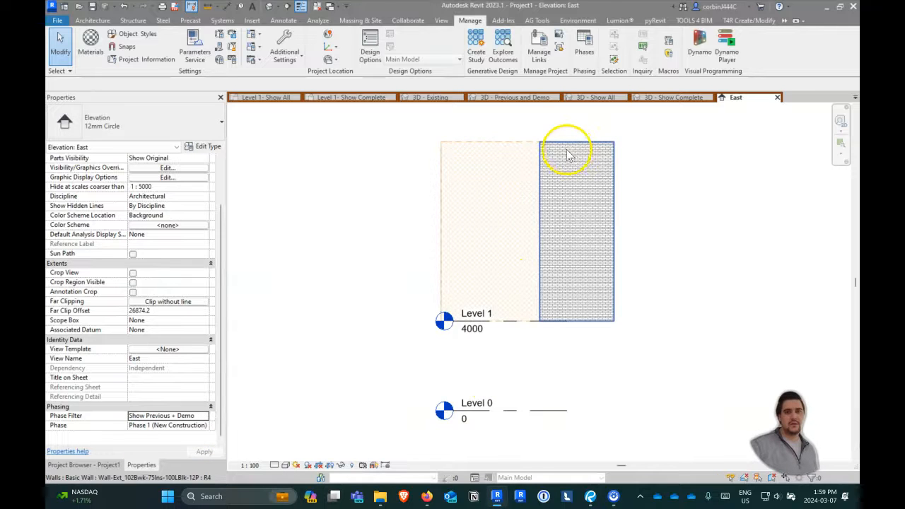
pyautogui.scroll(3, 530, 152)
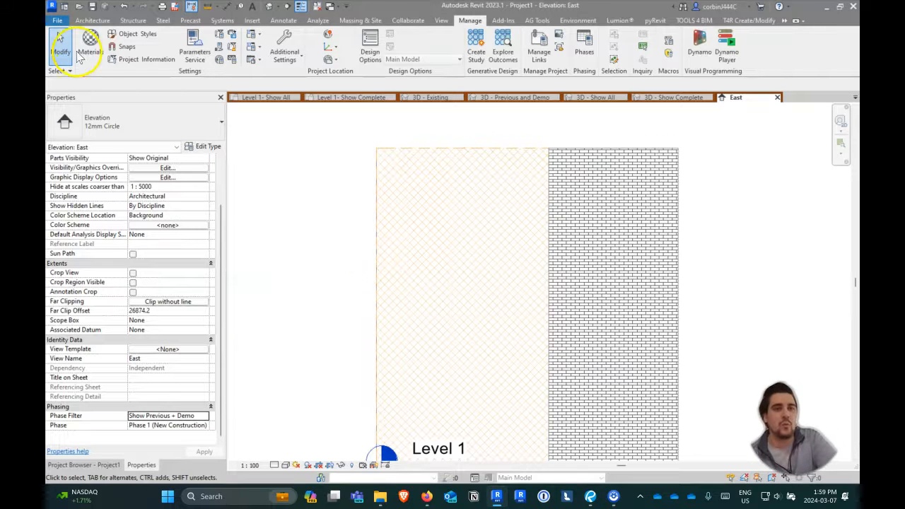
# Step: Place a Windows_Sgl_Plain 910x910mm window on the existing brick wall beside the demolished wall in the East elevation
pyautogui.click(92, 20)
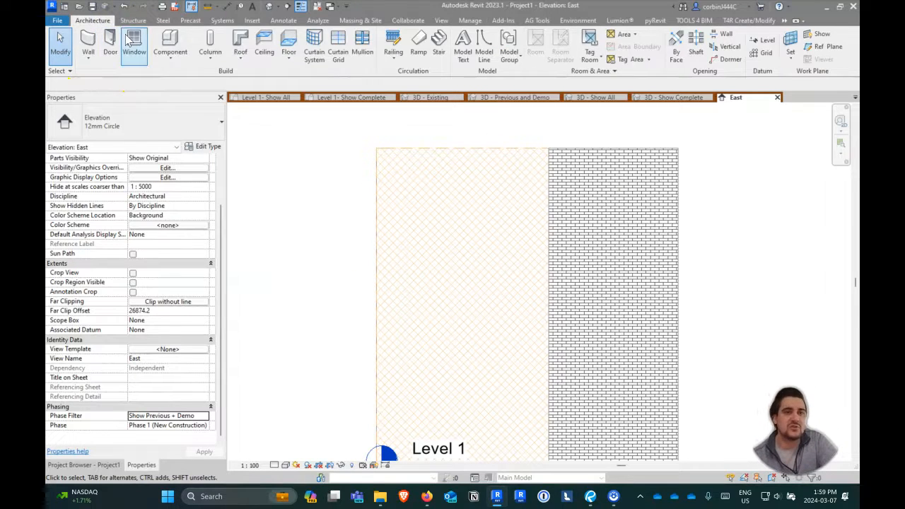
pyautogui.click(122, 43)
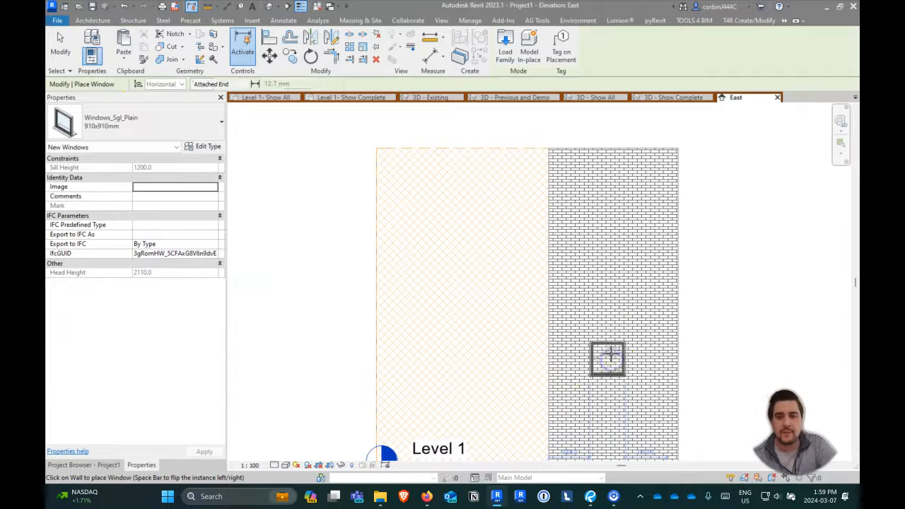
pyautogui.click(605, 357)
pyautogui.press('Escape')
pyautogui.press('Escape')
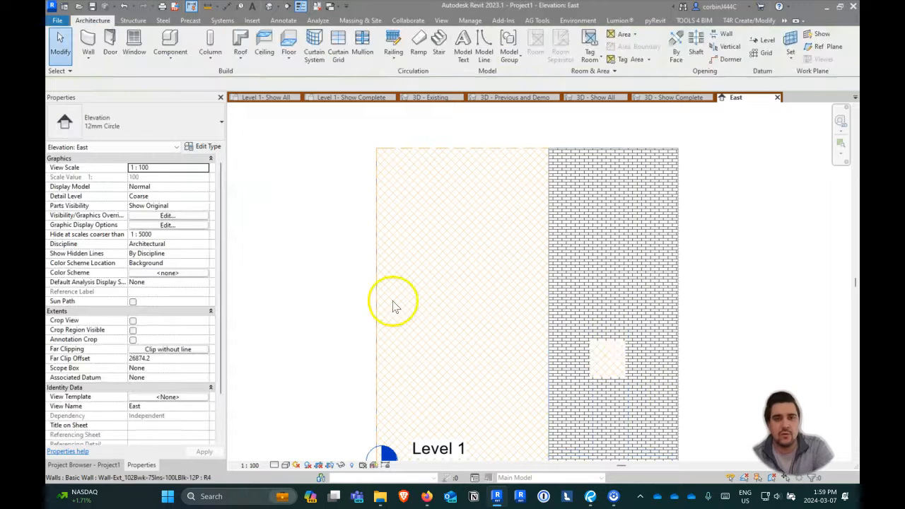
# Step: Change the East elevation's phase filter to Show Complete
pyautogui.scroll(-2, 159, 421)
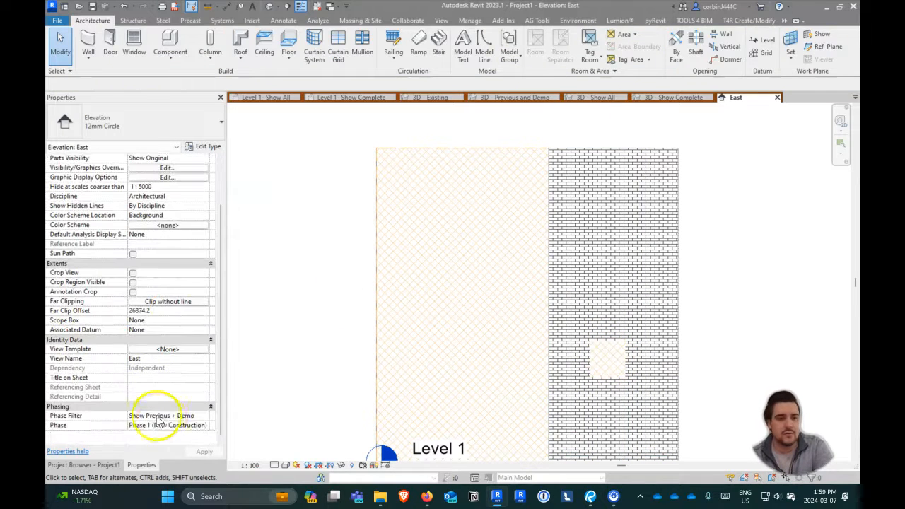
pyautogui.click(204, 416)
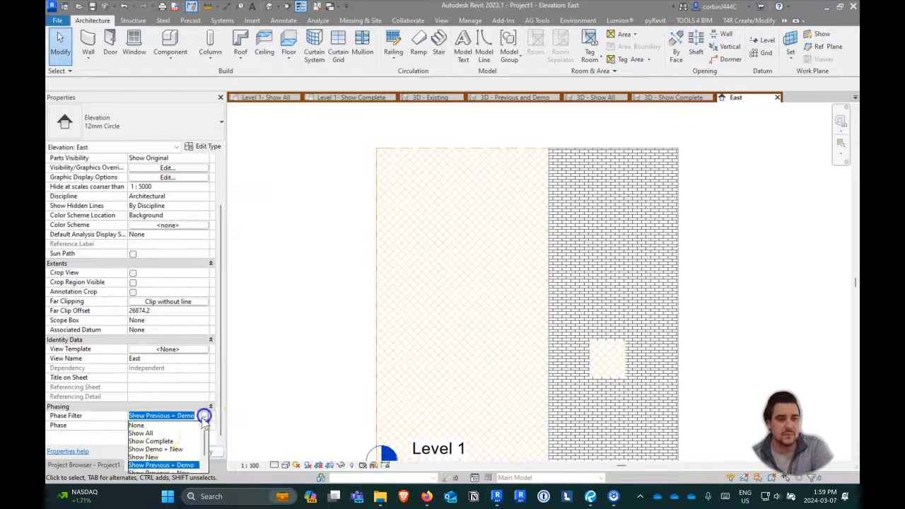
pyautogui.click(151, 442)
# Step: Set the elevation window's Phase Created to Existing and its Phase Demolished to Phase 1 (New Construction)
pyautogui.click(607, 359)
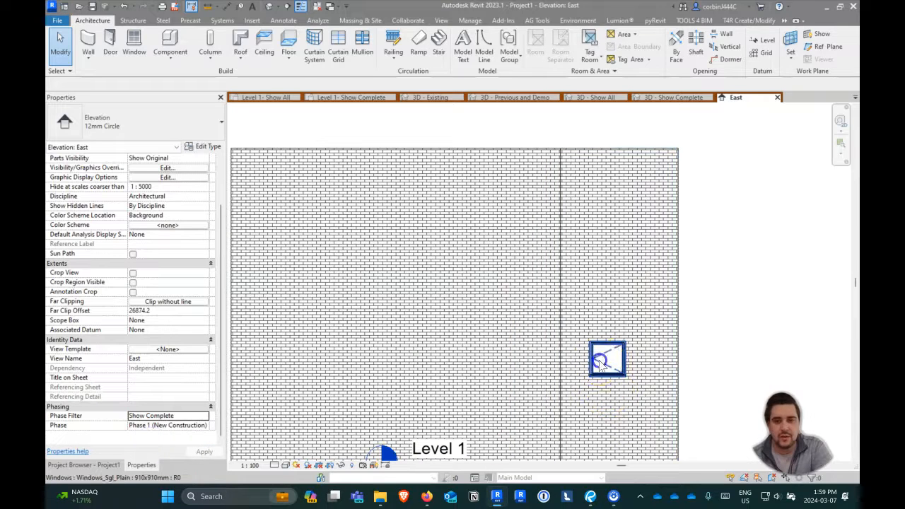
pyautogui.click(214, 235)
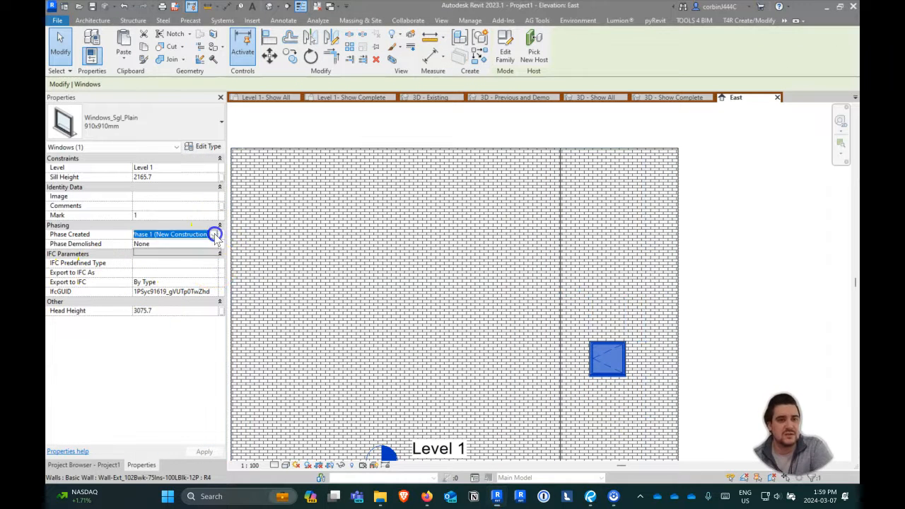
pyautogui.click(212, 234)
pyautogui.click(184, 244)
pyautogui.click(214, 244)
pyautogui.click(213, 244)
pyautogui.click(179, 263)
pyautogui.click(204, 451)
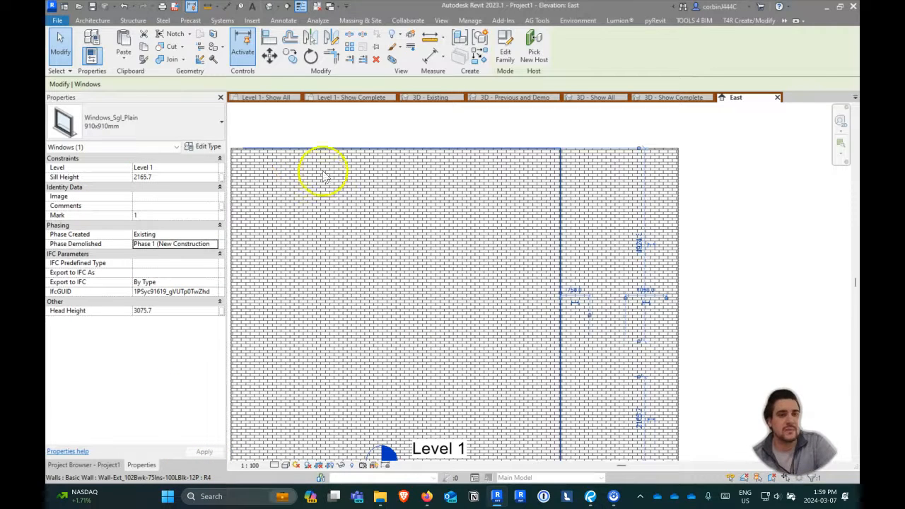
pyautogui.click(323, 136)
# Step: Set the East elevation's phase filter back to Show Previous + Demo
pyautogui.scroll(-5, 170, 319)
pyautogui.click(203, 416)
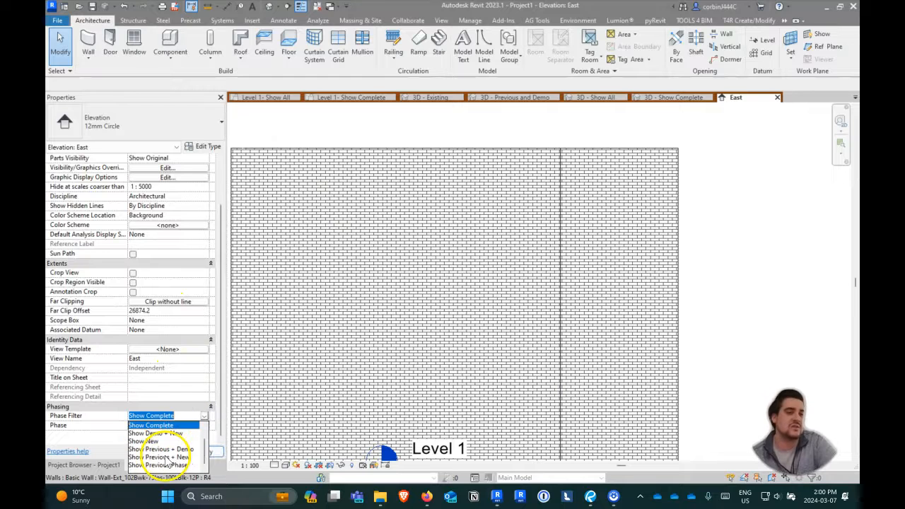
pyautogui.click(174, 457)
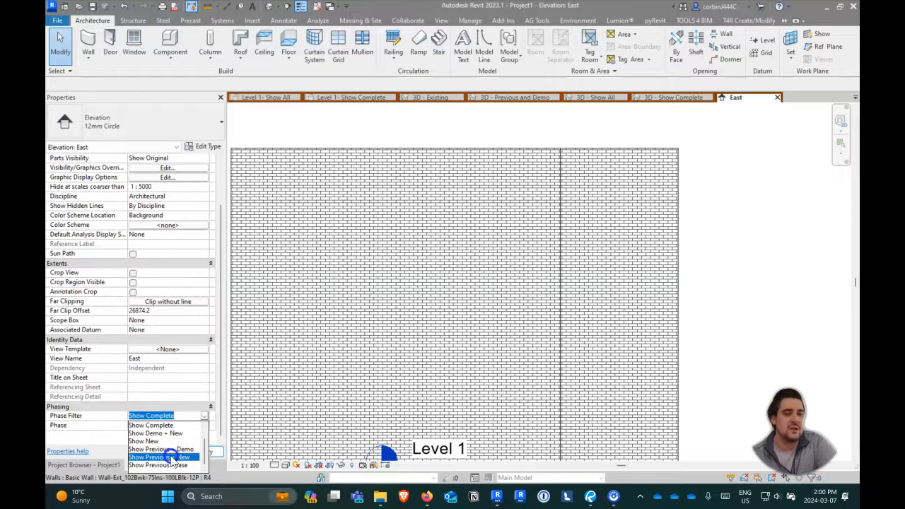
pyautogui.click(172, 450)
pyautogui.click(712, 351)
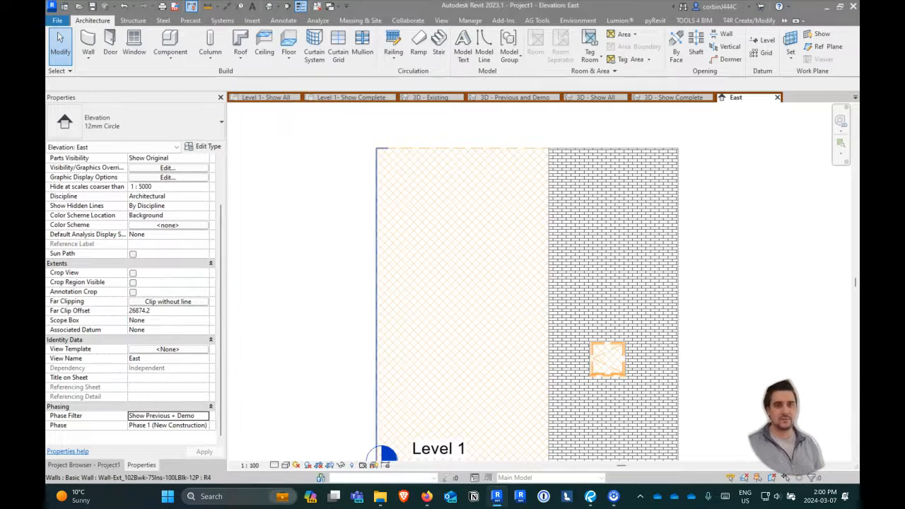
# Step: Close the inactive views and open the Level 1 floor plan at the demolished walls
pyautogui.click(328, 7)
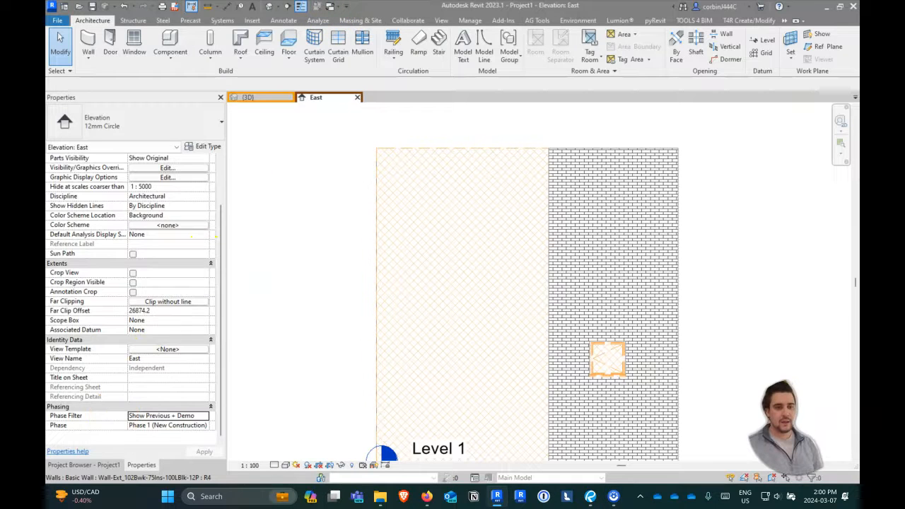
pyautogui.click(83, 465)
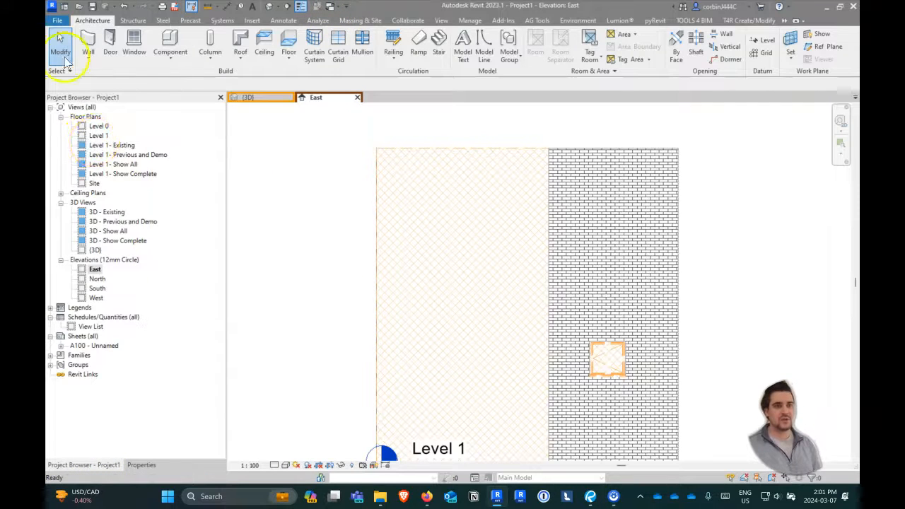
pyautogui.click(99, 136)
pyautogui.doubleClick(99, 136)
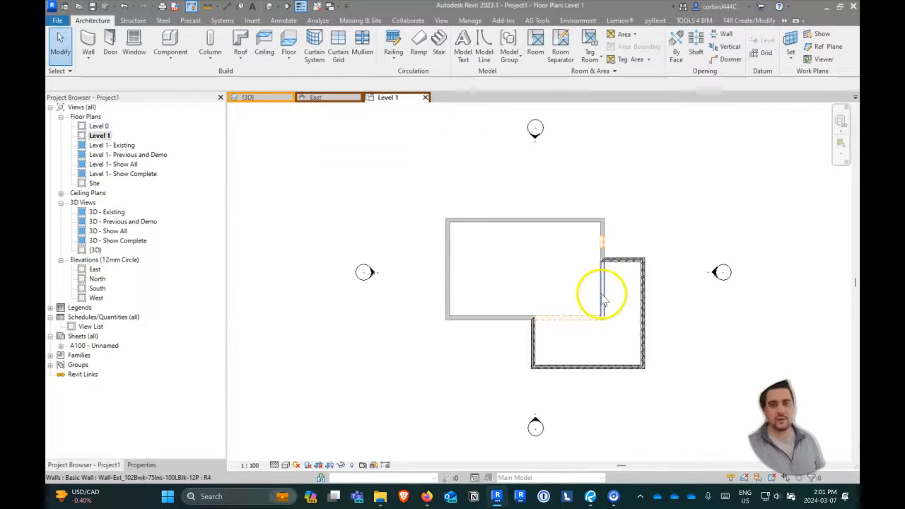
pyautogui.scroll(3, 612, 353)
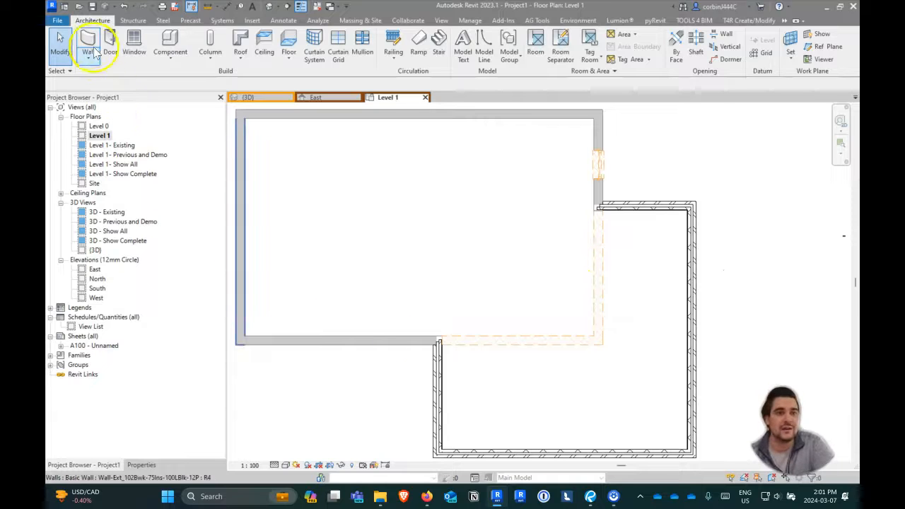
# Step: Draw a vertical Wall-Ret_300Con wall about 2610 mm long over the demolished east wall, starting at its lower corner in the Level 1 plan
pyautogui.click(90, 44)
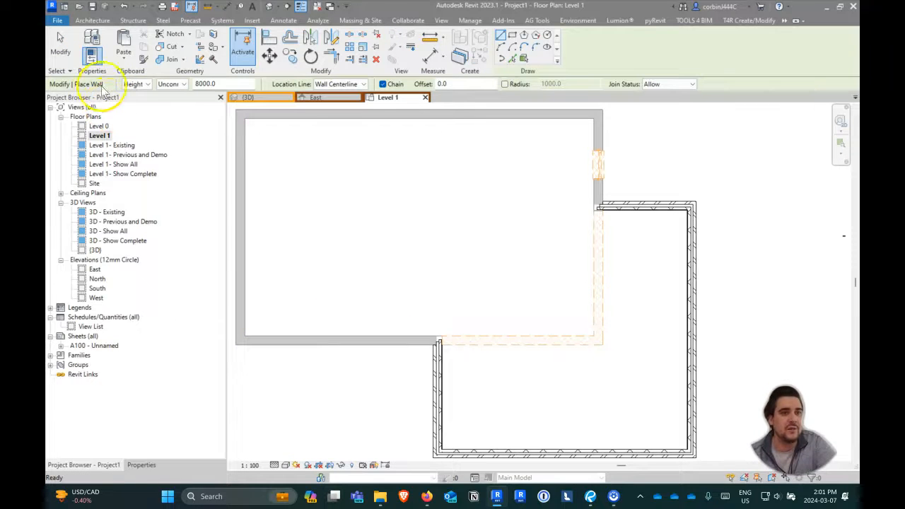
pyautogui.click(142, 465)
pyautogui.click(121, 128)
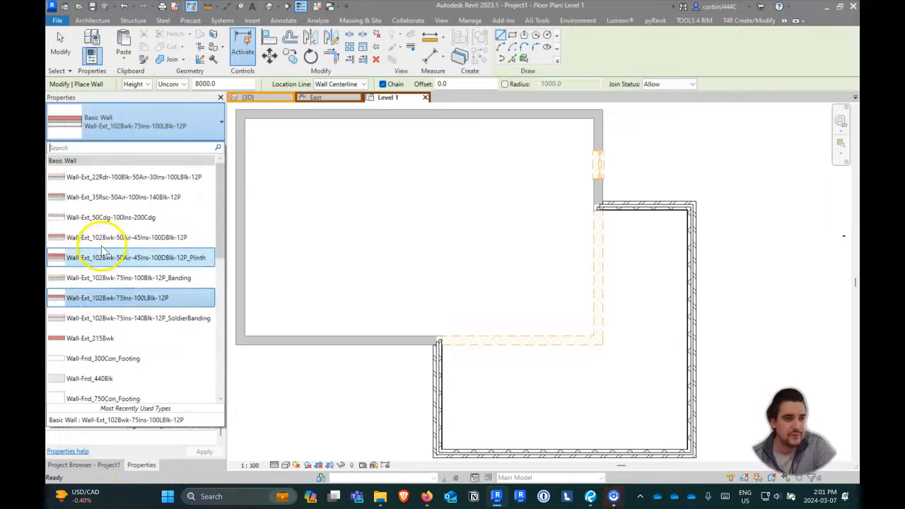
pyautogui.scroll(-5, 106, 241)
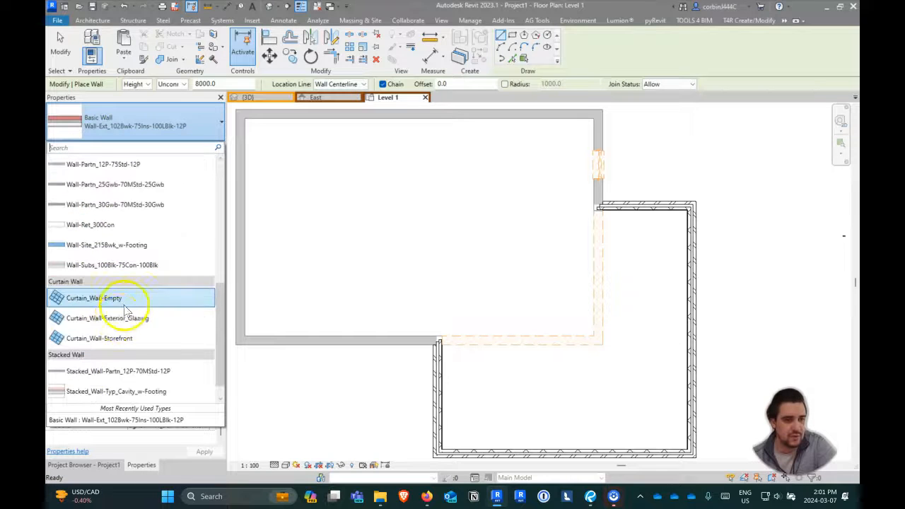
pyautogui.click(101, 225)
pyautogui.scroll(2, 593, 238)
pyautogui.click(580, 206)
pyautogui.click(577, 329)
pyautogui.scroll(4, 563, 213)
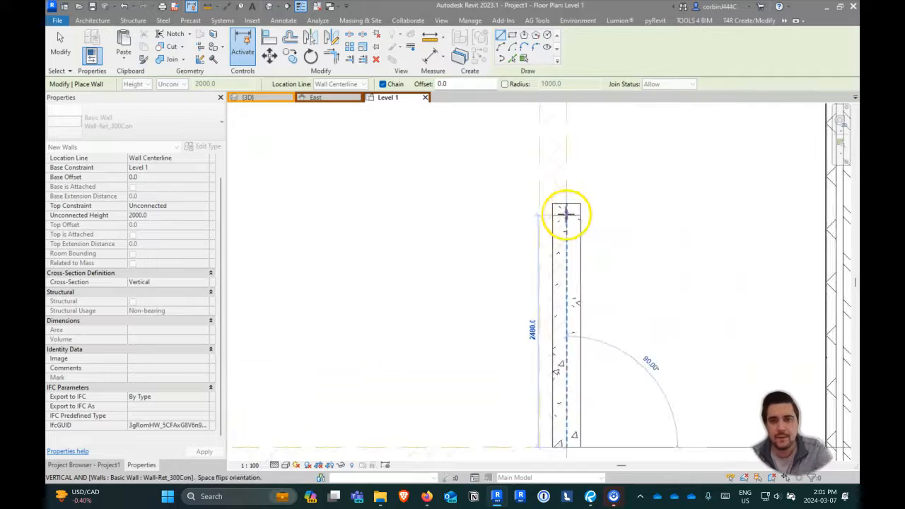
pyautogui.click(566, 214)
pyautogui.press('Escape')
pyautogui.press('Escape')
# Step: Move the new concrete wall off the demolished east wall, first against its outer face and finally against its inner face
pyautogui.click(562, 219)
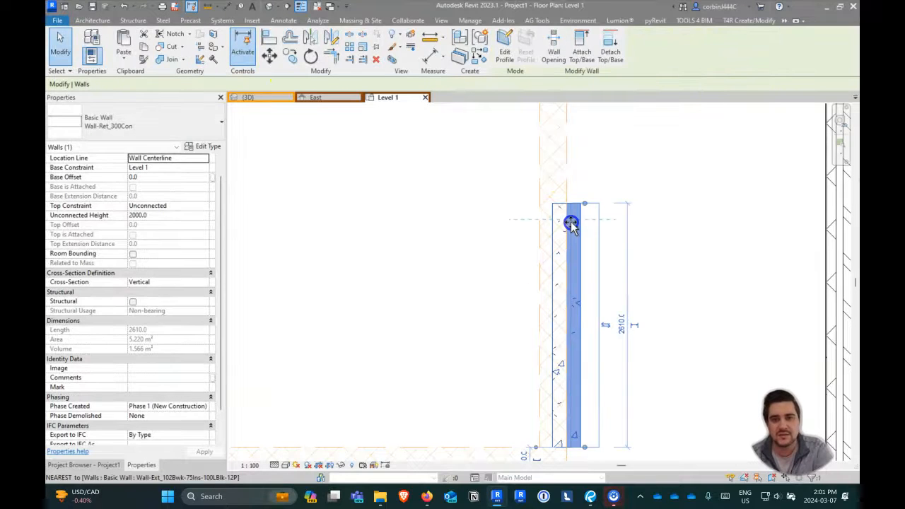
pyautogui.click(491, 299)
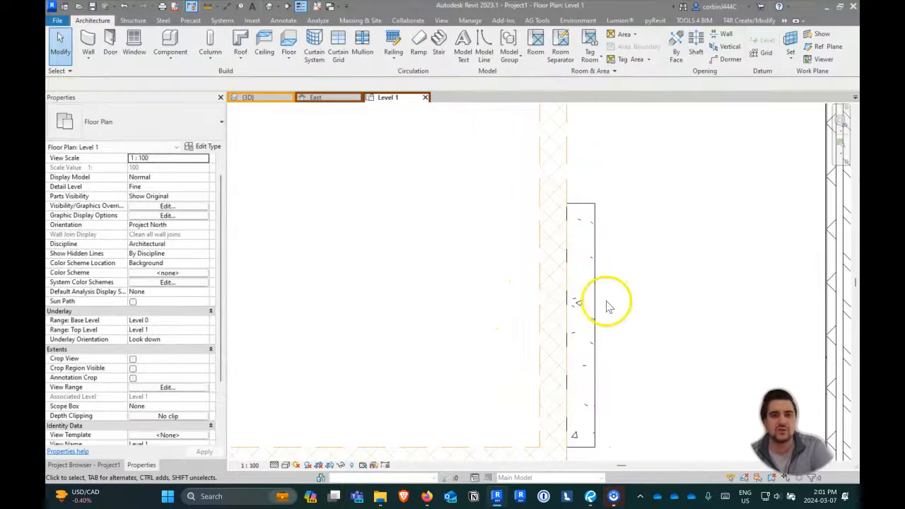
pyautogui.moveTo(590, 297); pyautogui.dragTo(539, 267)
pyautogui.click(636, 333)
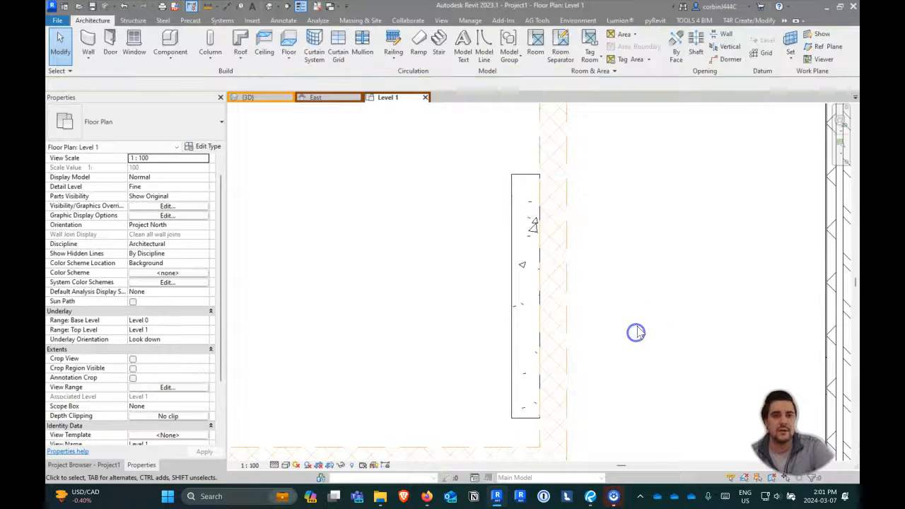